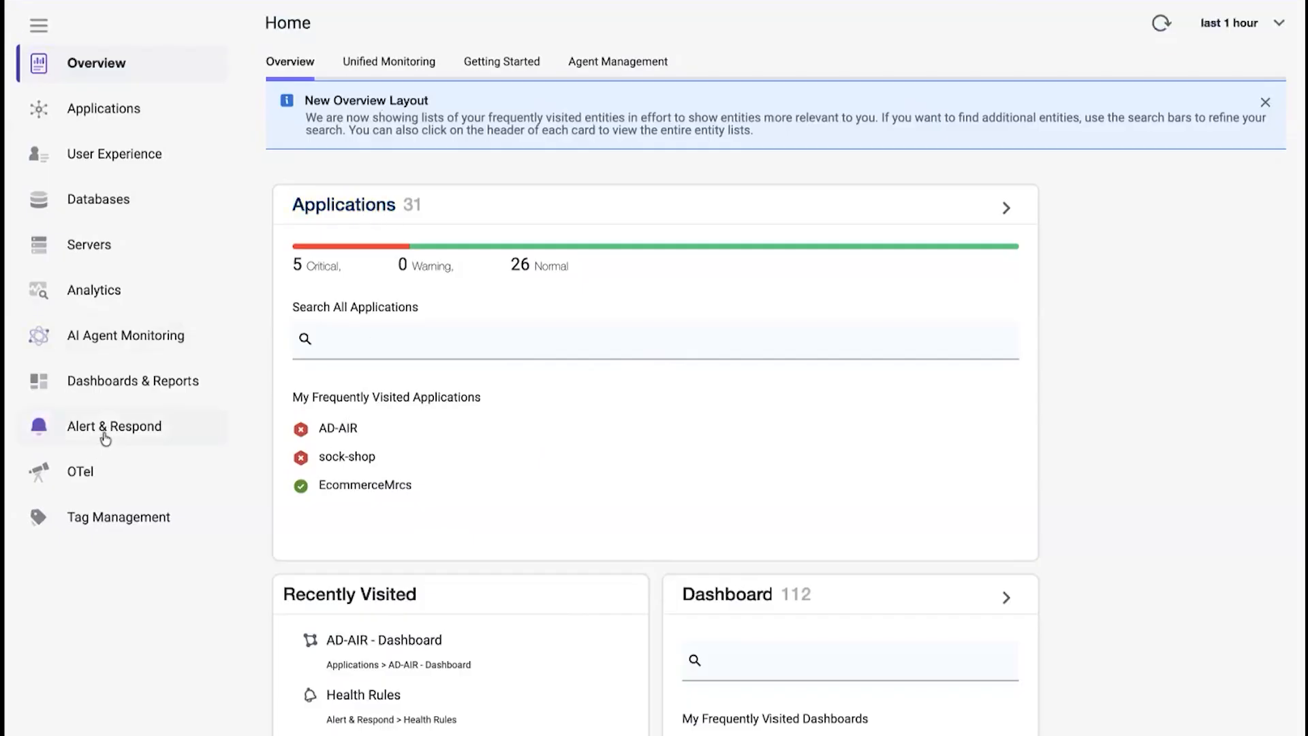
# Step: View the list of applications selectable in Alert & Respond and return to the home overview
pyautogui.click(110, 429)
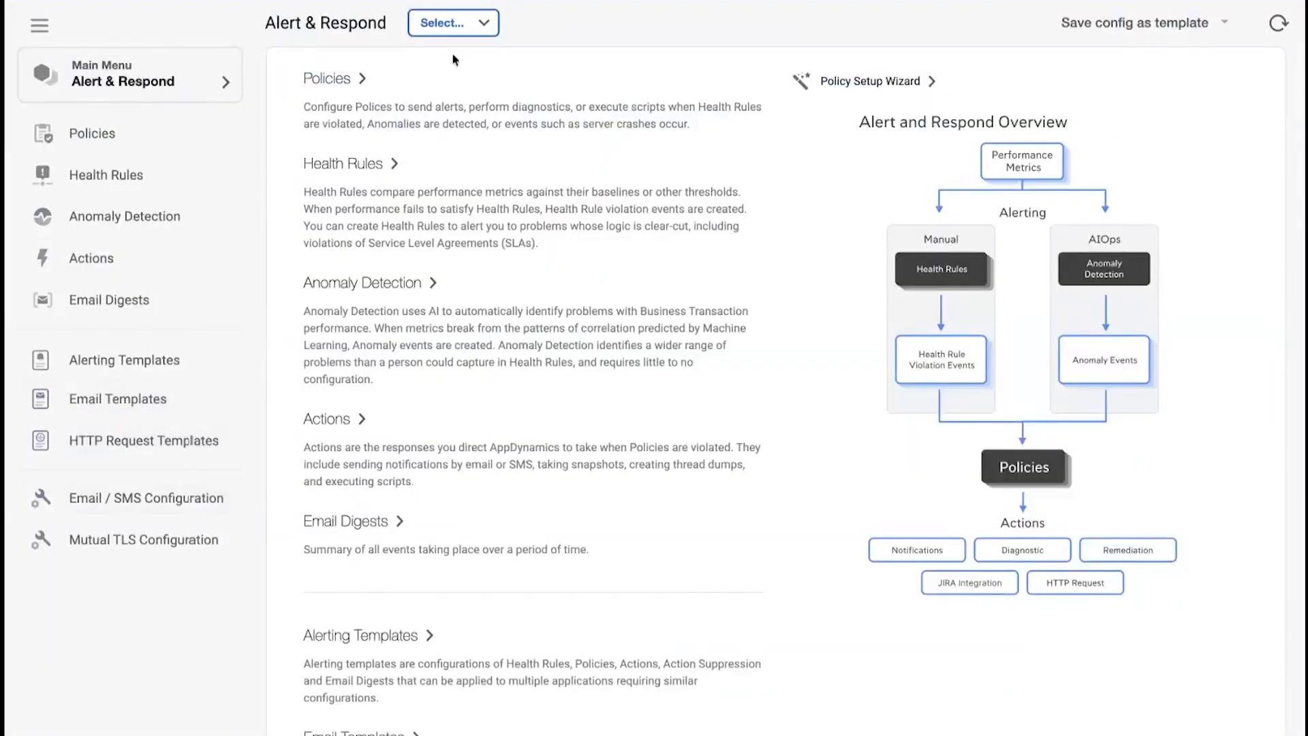
pyautogui.click(484, 28)
pyautogui.moveTo(490, 57)
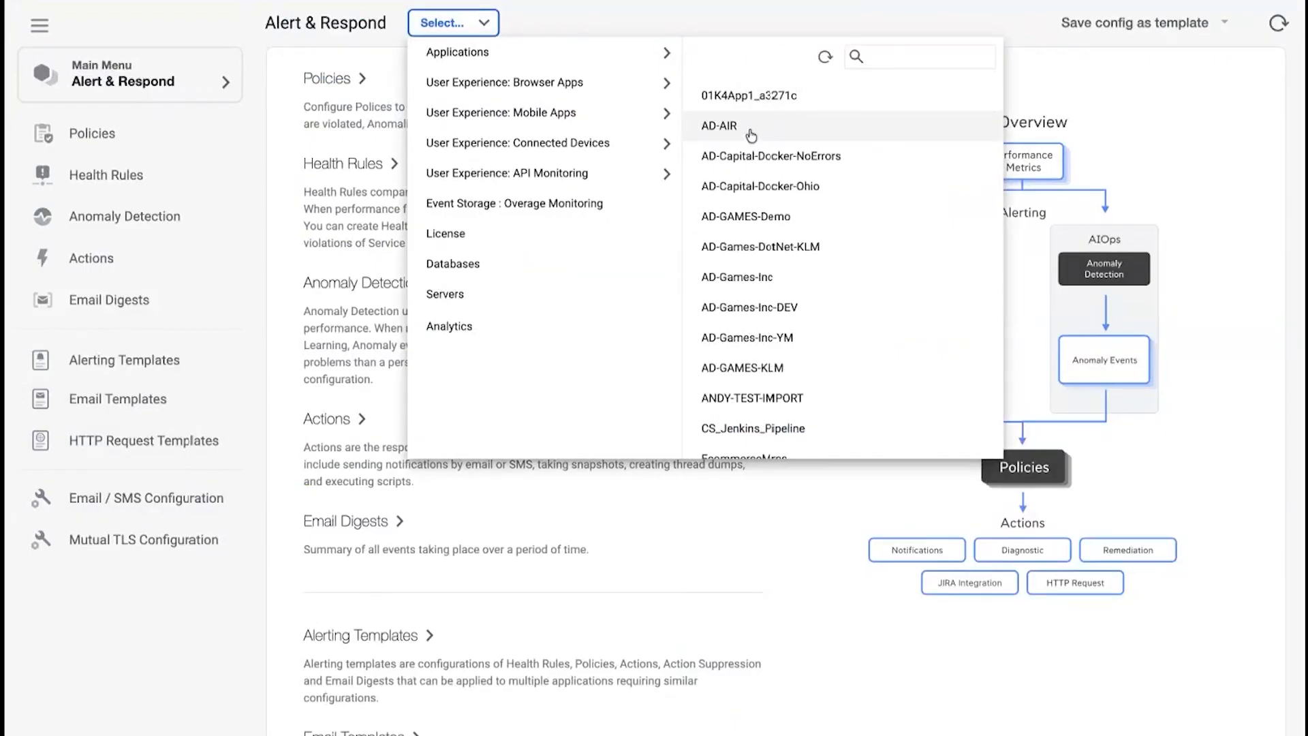
pyautogui.click(300, 108)
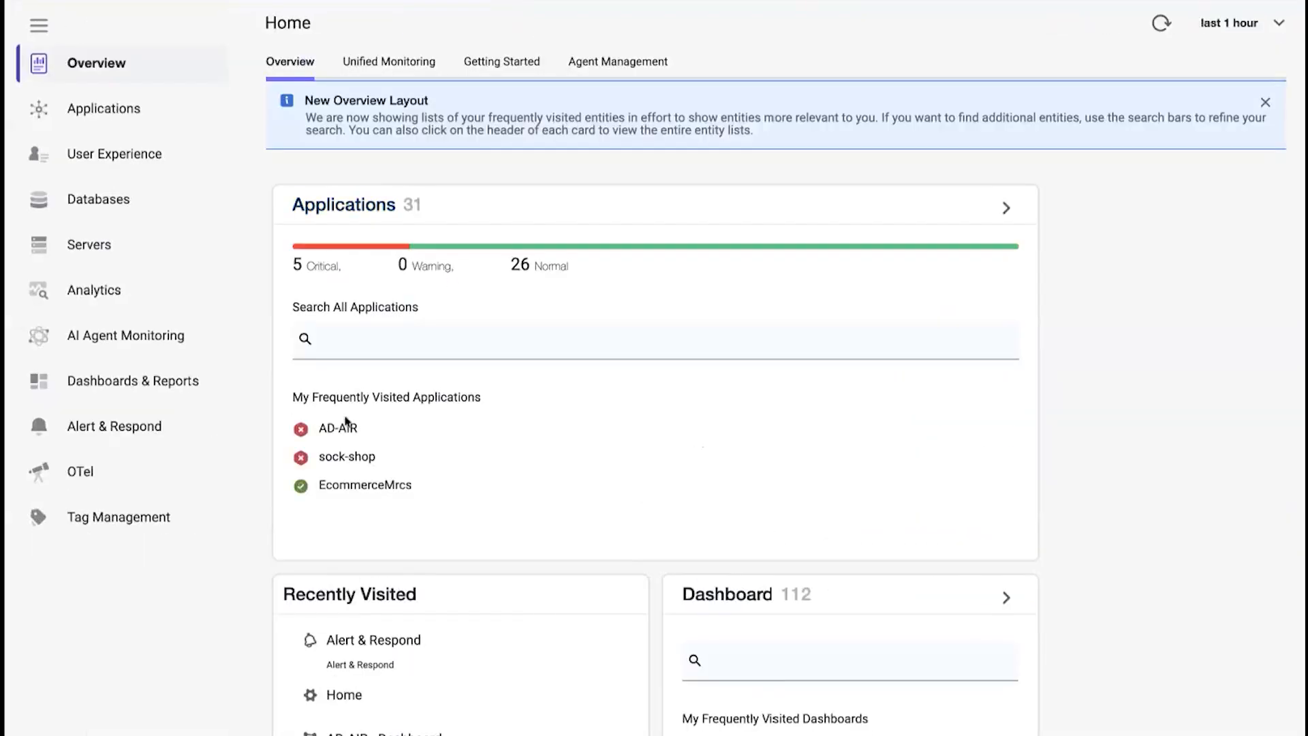
# Step: Open the AD-AIR application and go to its health rules in Alert & Respond
pyautogui.click(338, 427)
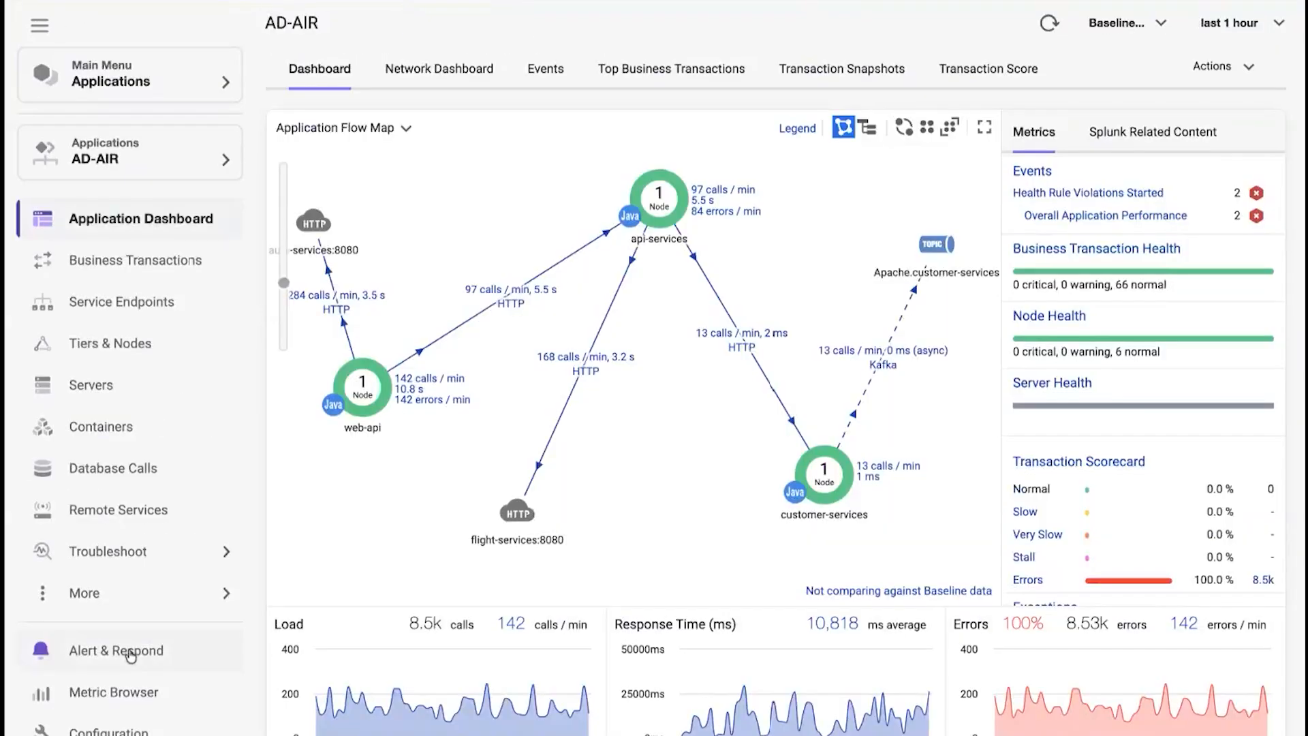
pyautogui.click(125, 648)
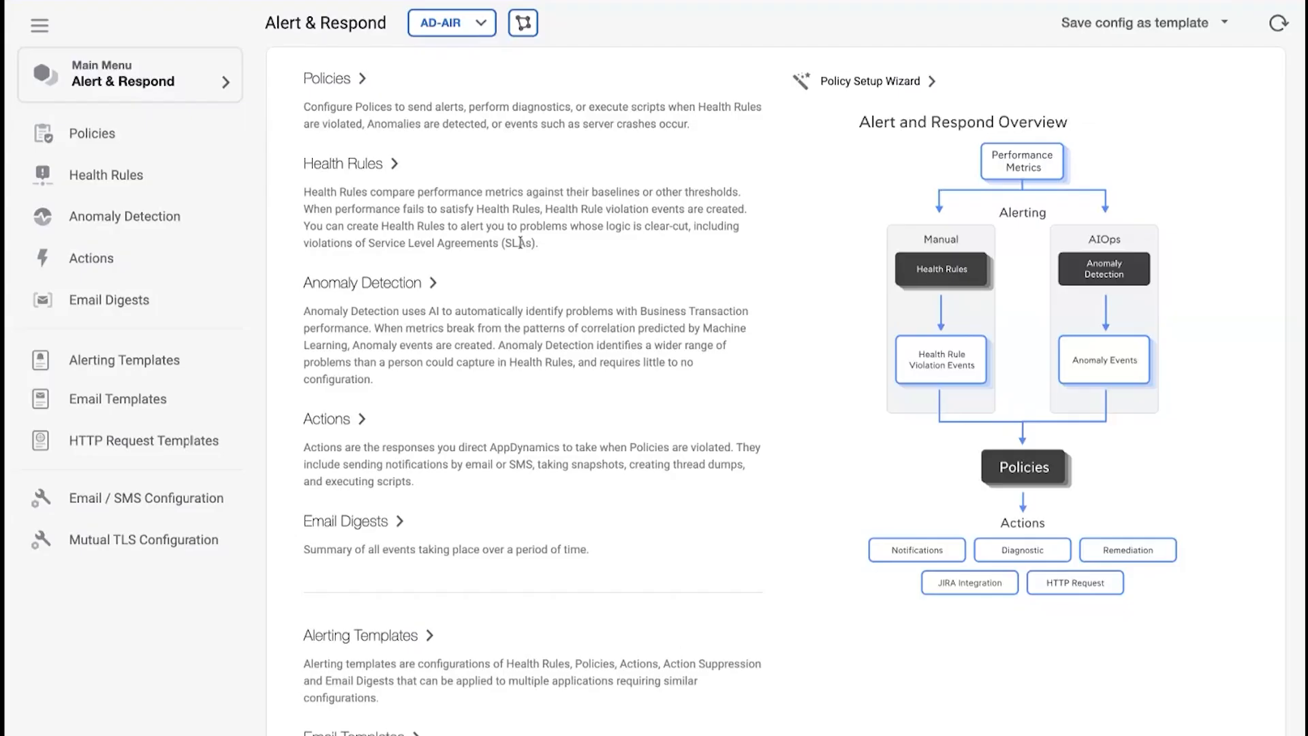
pyautogui.click(353, 167)
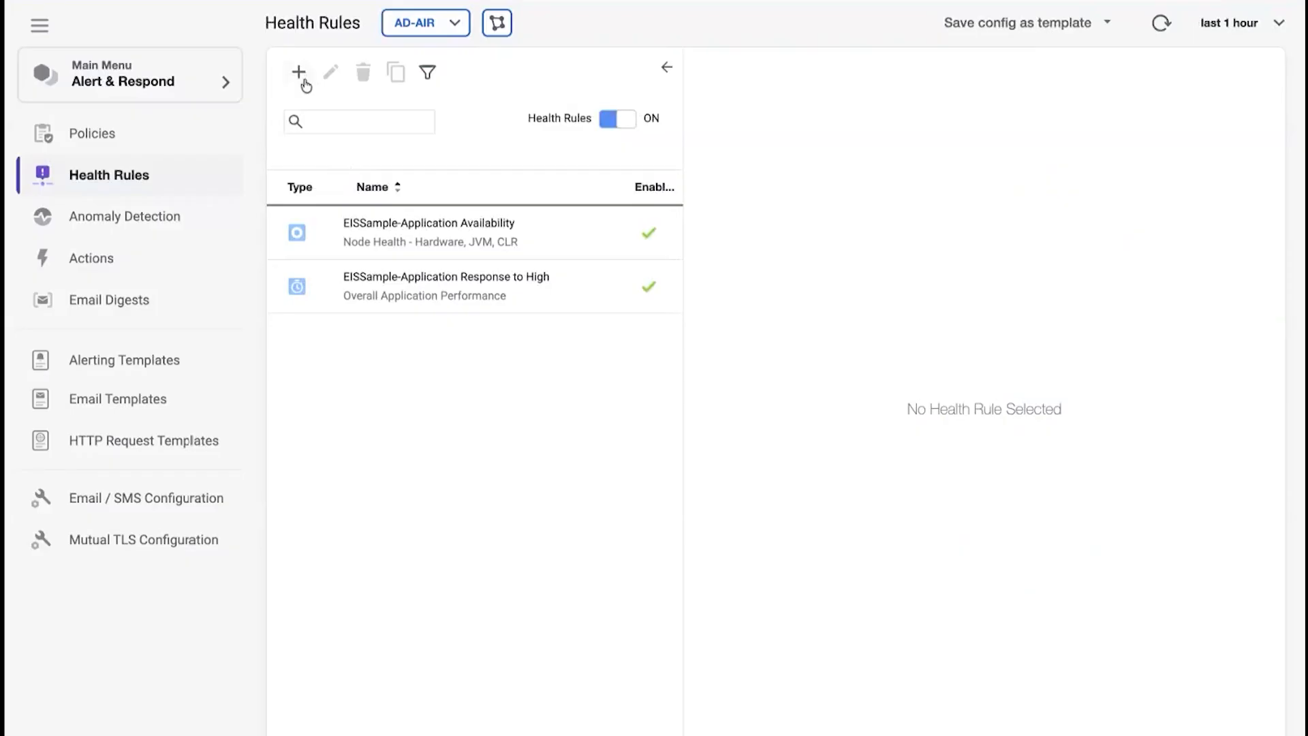
# Step: Compare the current evaluation status of the EISSample-Application Availability and EISSample-Application Response to High health rules
pyautogui.click(442, 259)
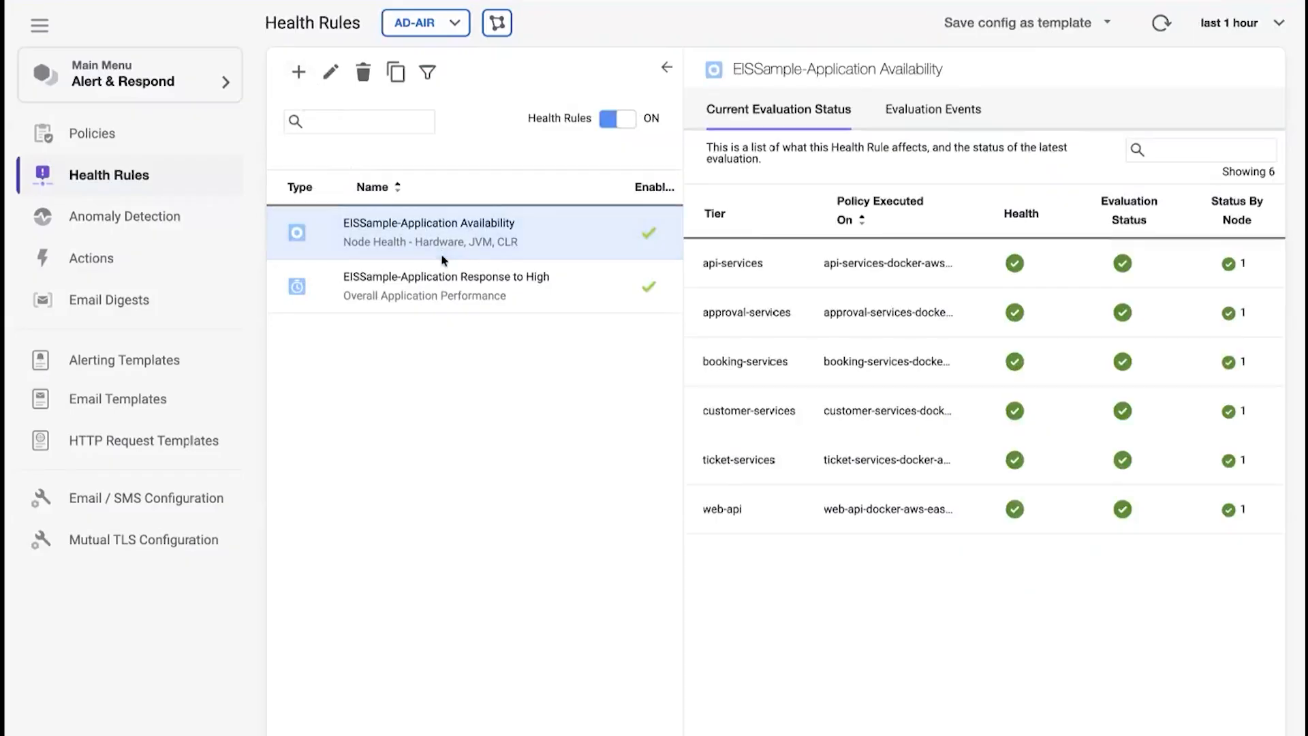
pyautogui.click(437, 293)
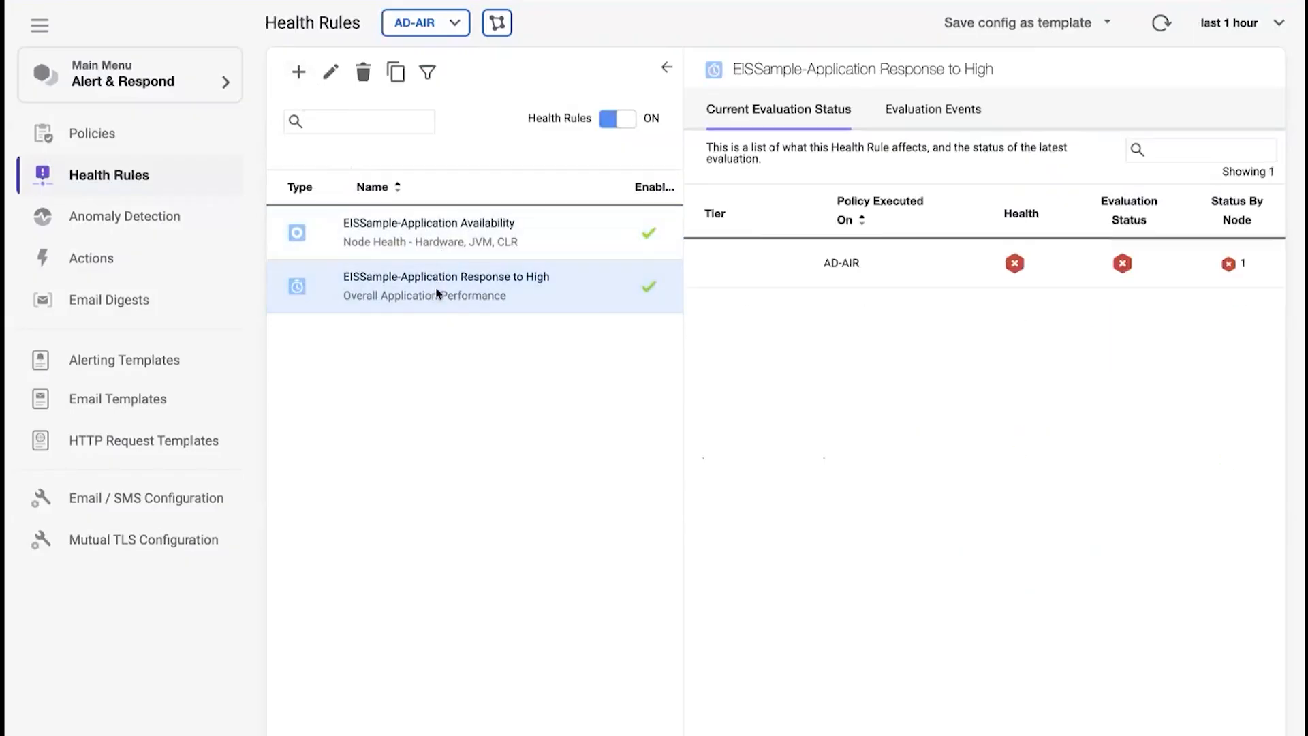
pyautogui.click(456, 252)
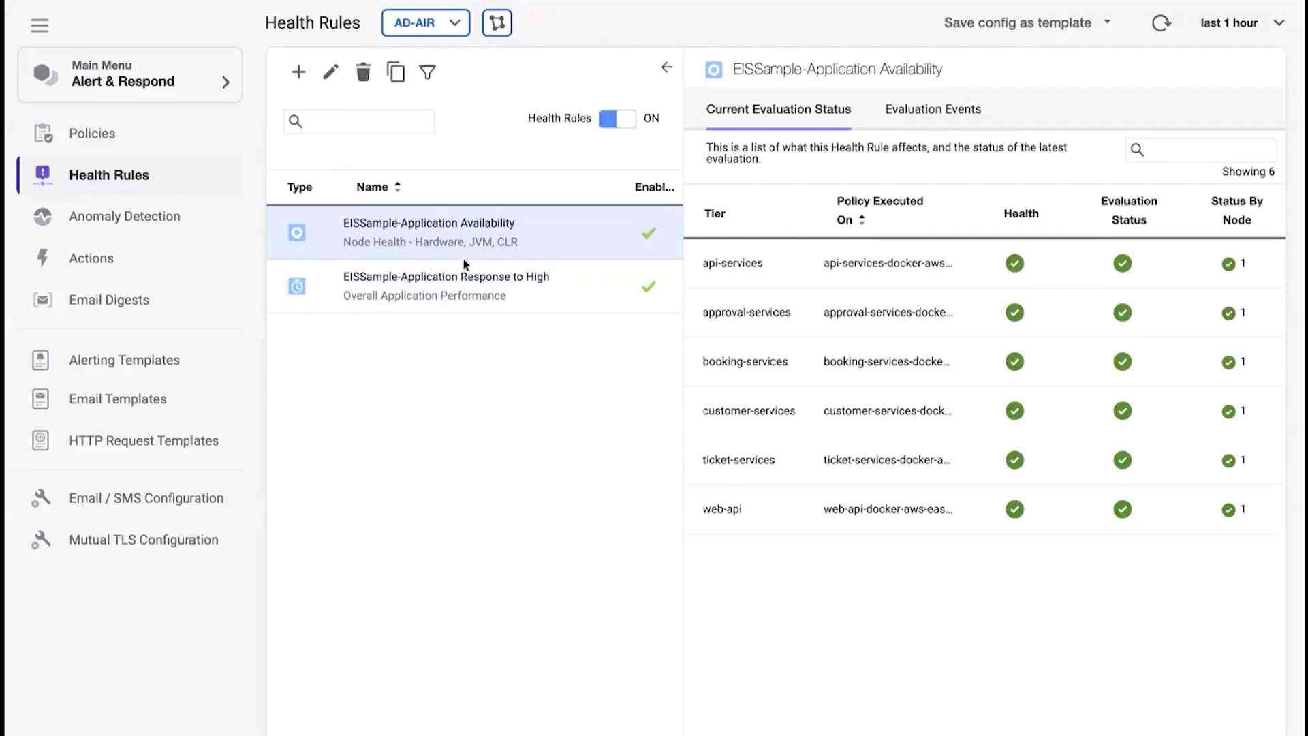
pyautogui.click(461, 271)
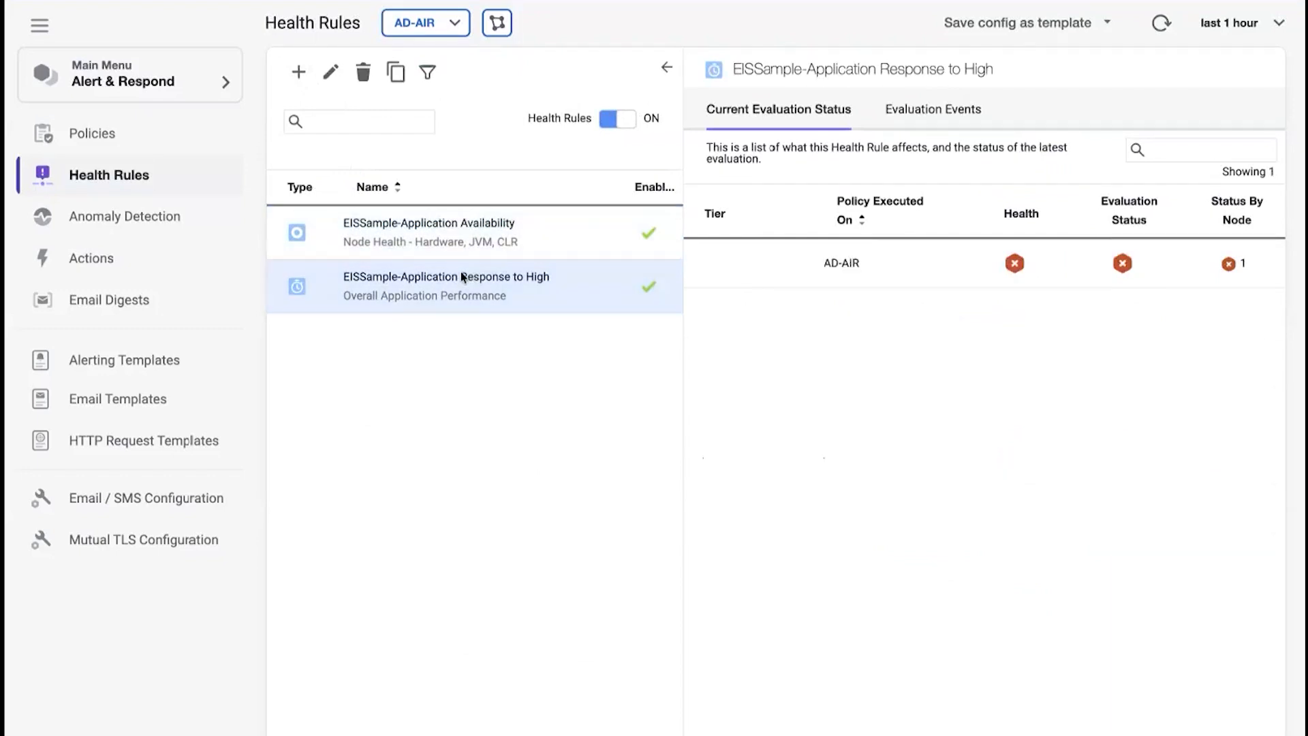
pyautogui.click(493, 242)
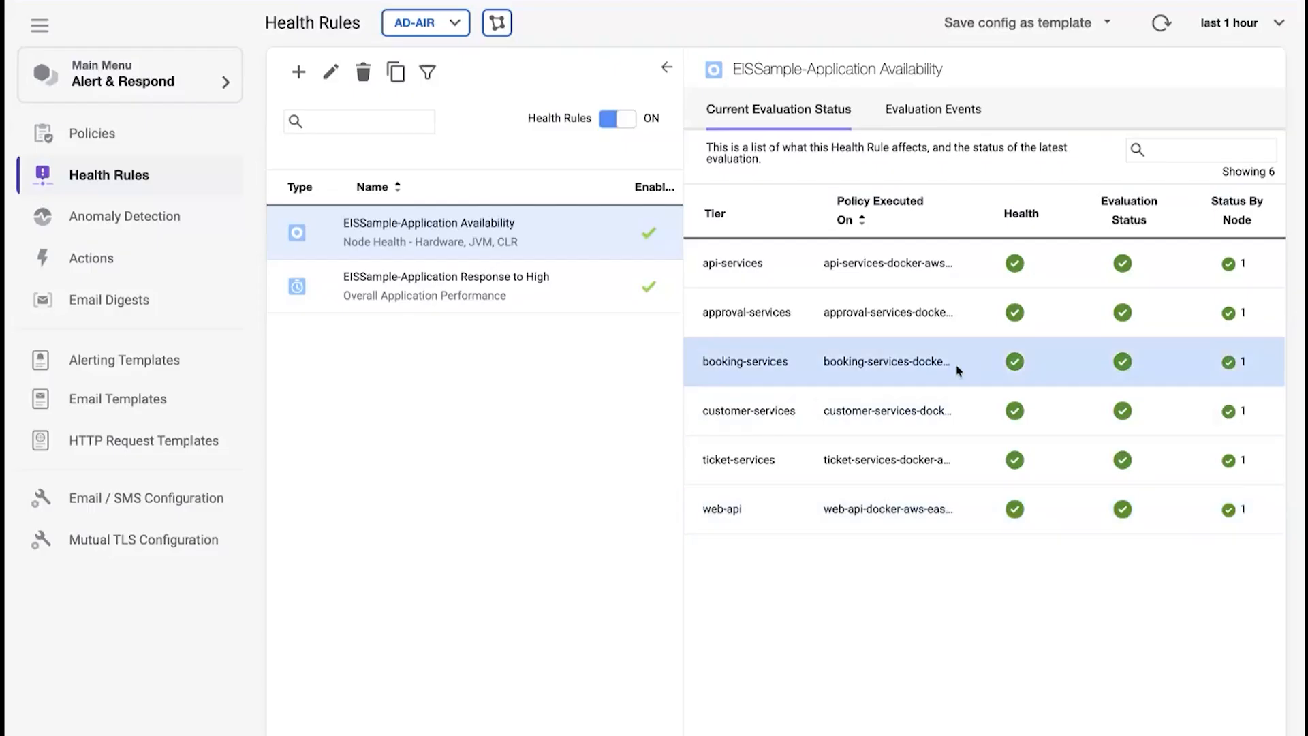
# Step: Examine the evaluation events of the EISSample-Application Response to High rule for the last 3 days
pyautogui.click(581, 288)
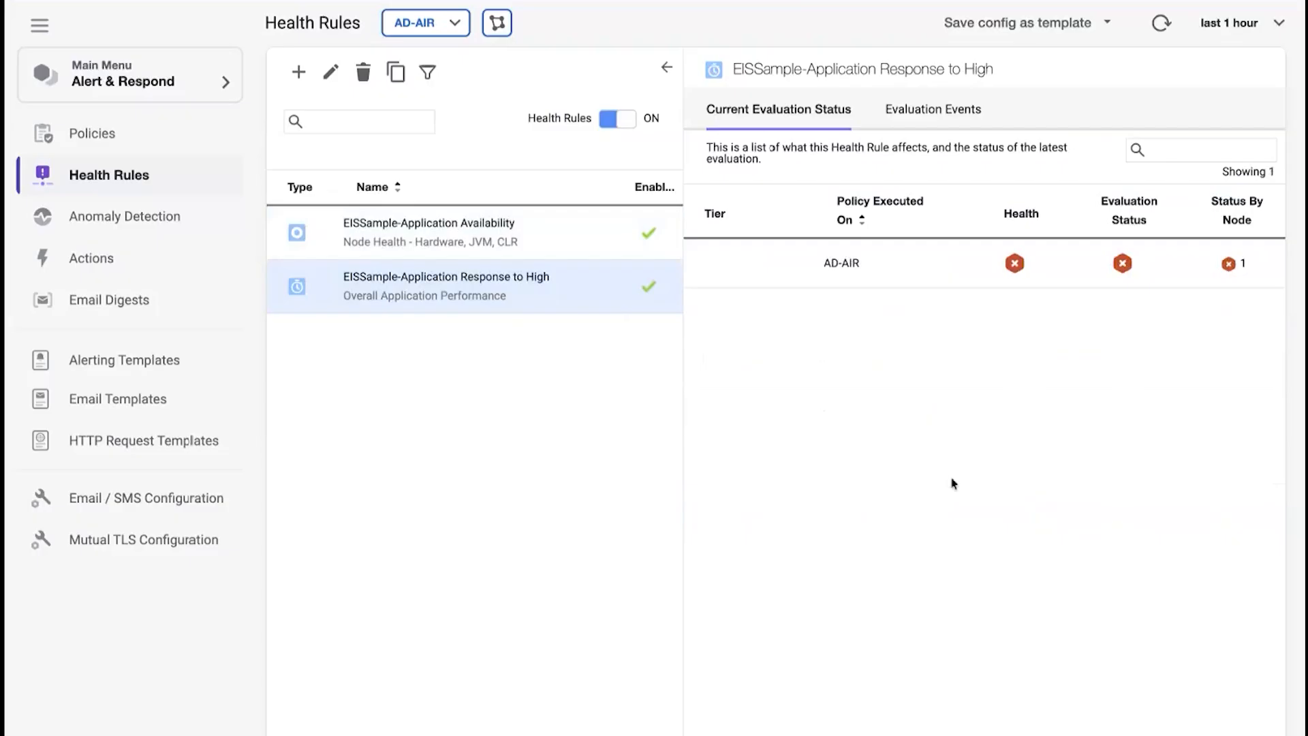
pyautogui.click(950, 123)
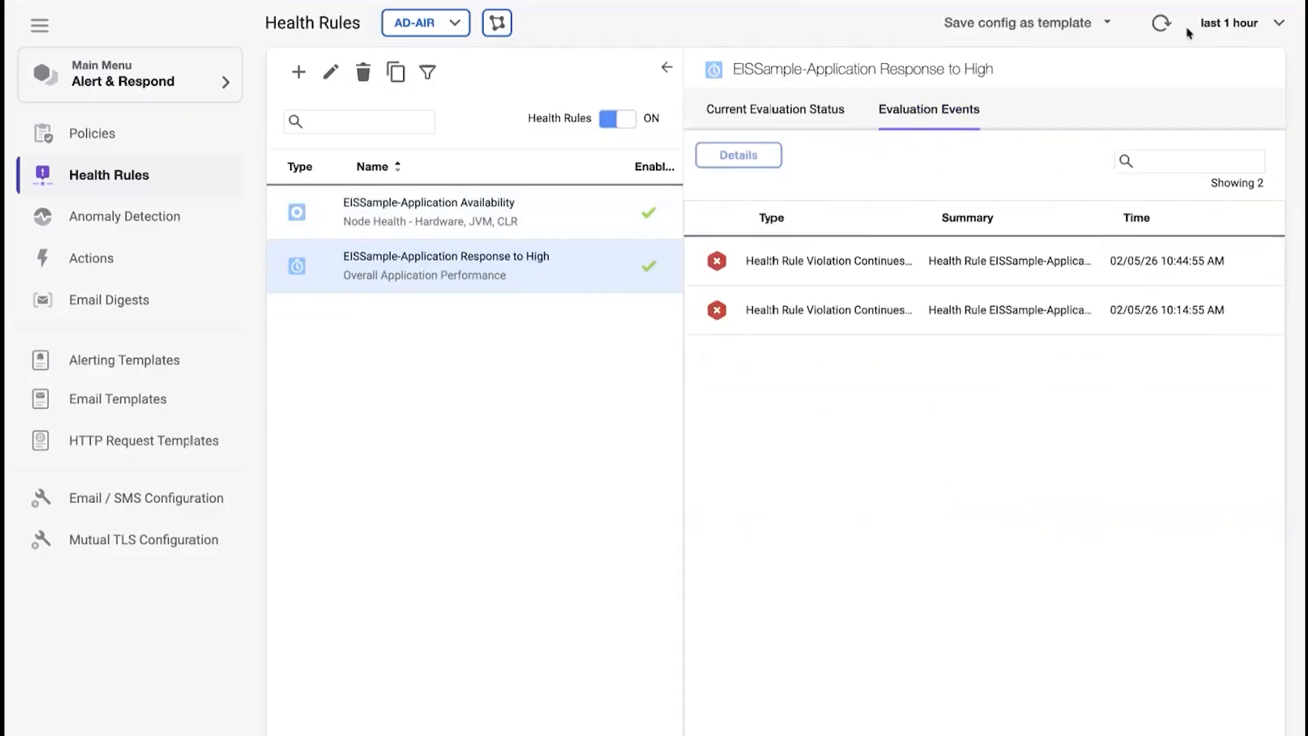
pyautogui.click(1227, 27)
pyautogui.click(1166, 416)
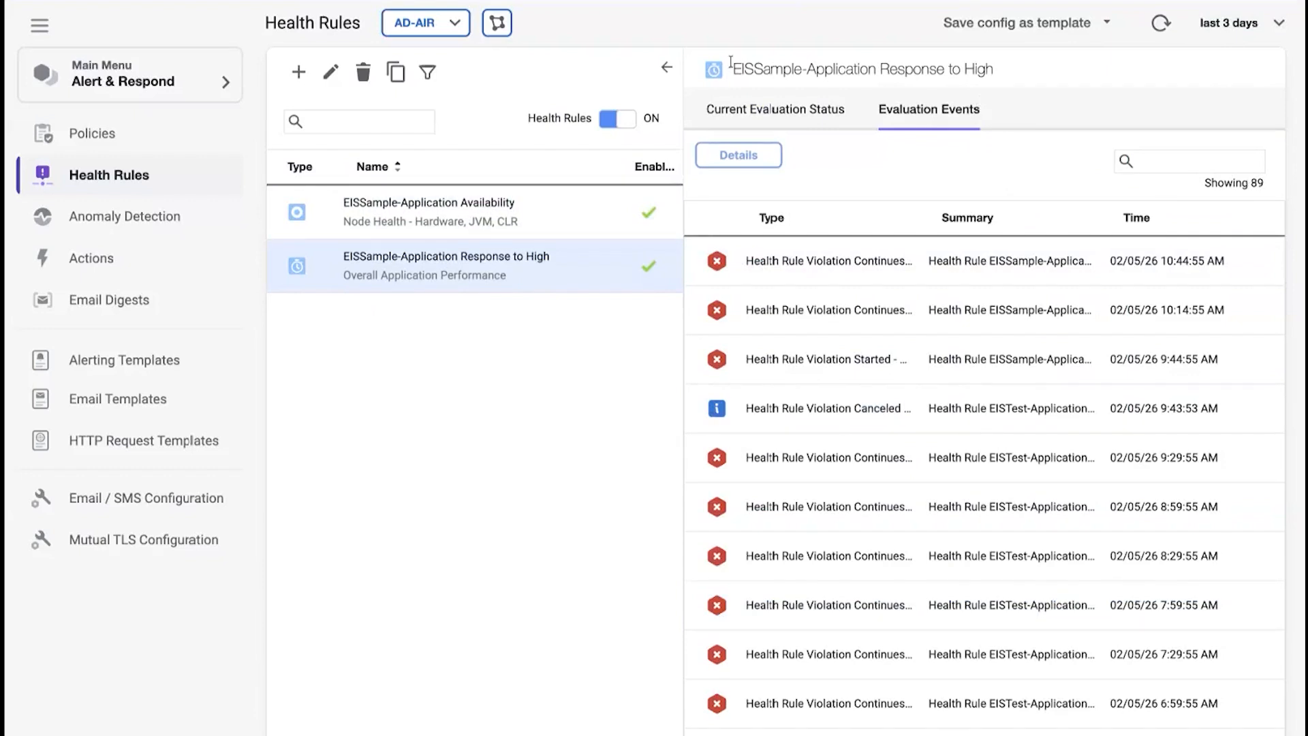
# Step: Start disabling all health rules for AD-AIR and cancel the confirmation
pyautogui.click(611, 125)
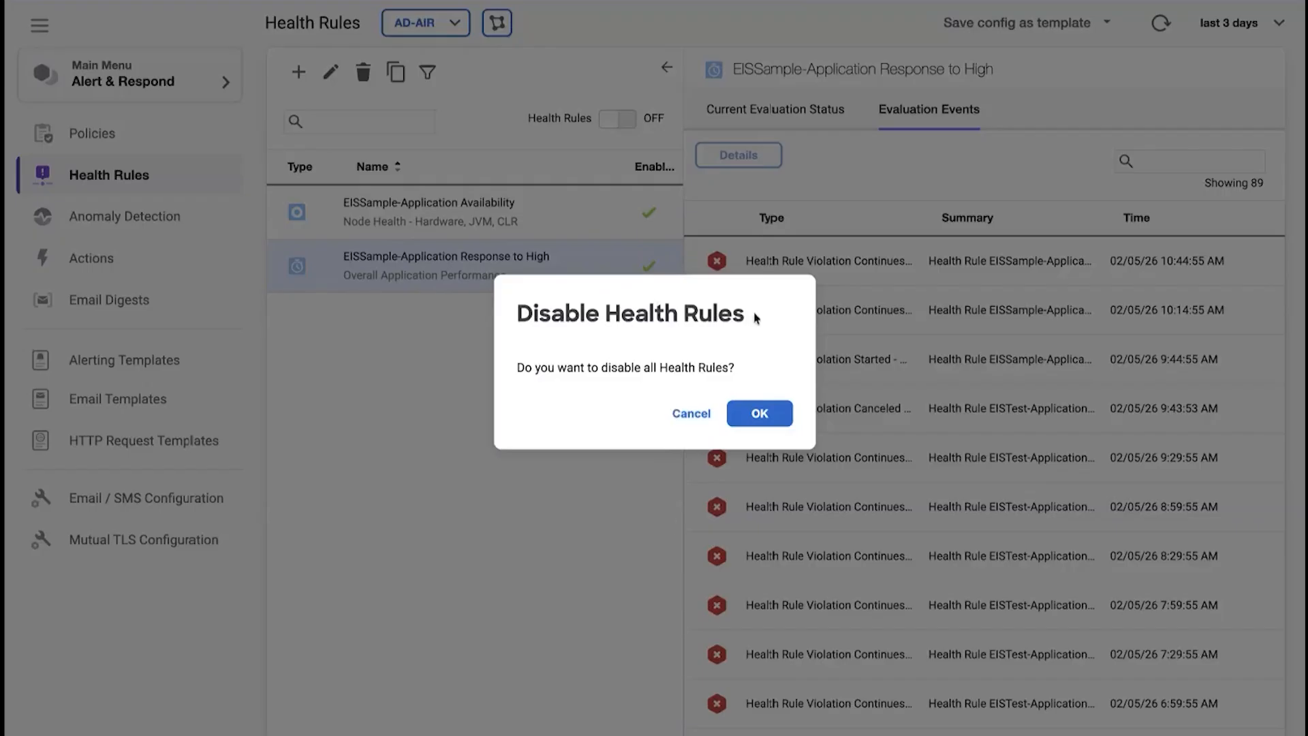
pyautogui.click(664, 417)
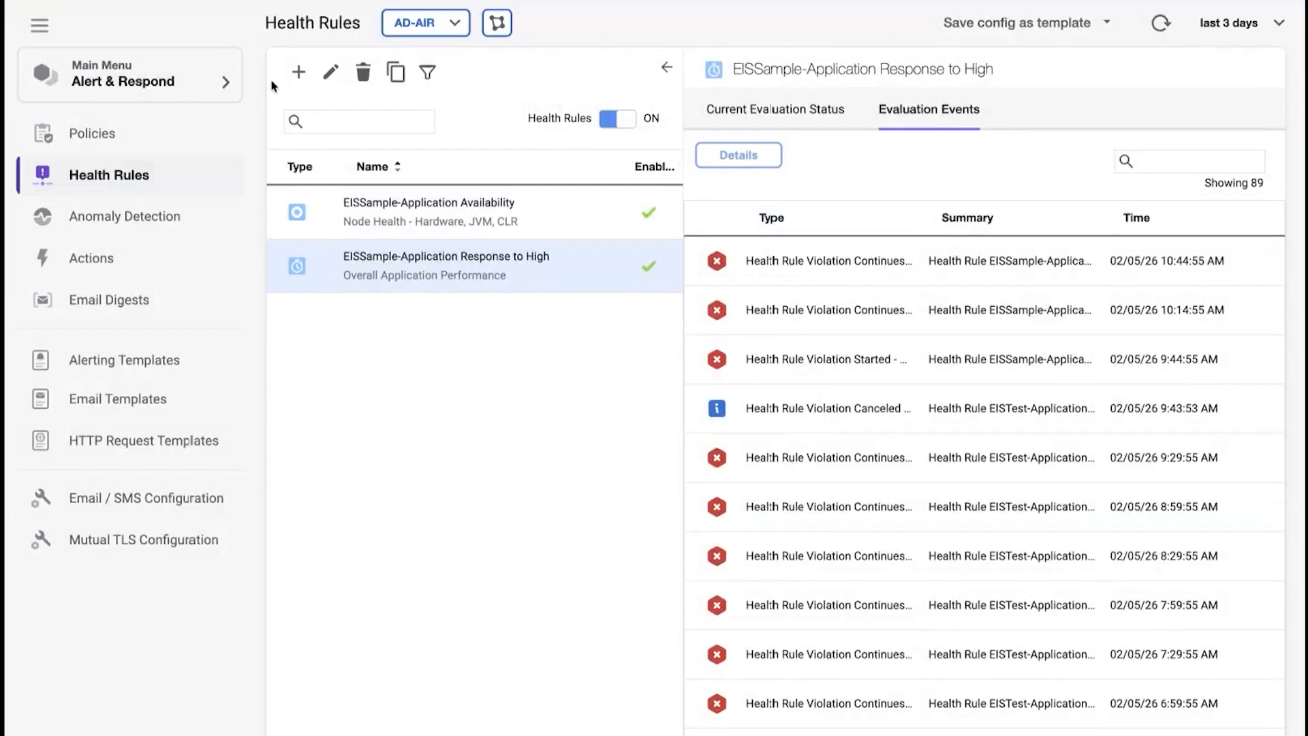
# Step: Start a new health rule and name it "EISTest - Application Availability"
pyautogui.click(297, 70)
pyautogui.click(424, 145)
pyautogui.write('EIS')
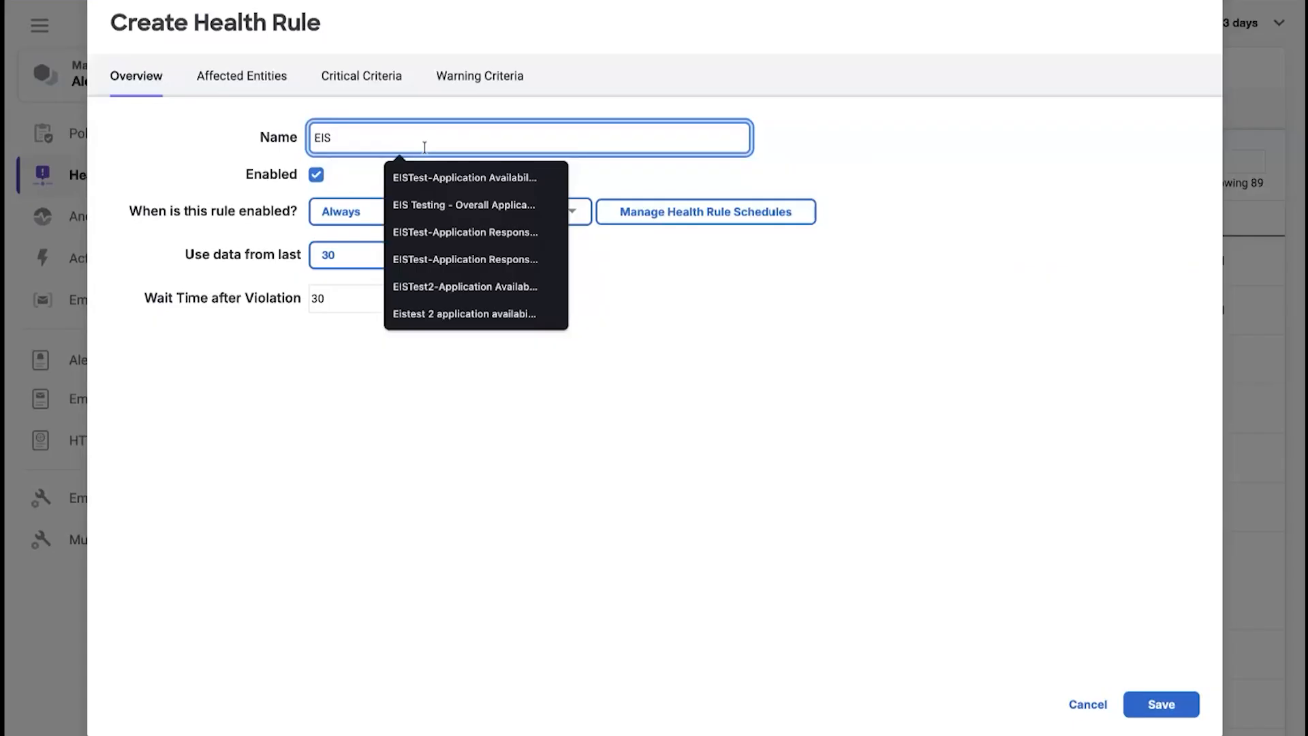
pyautogui.write('Test')
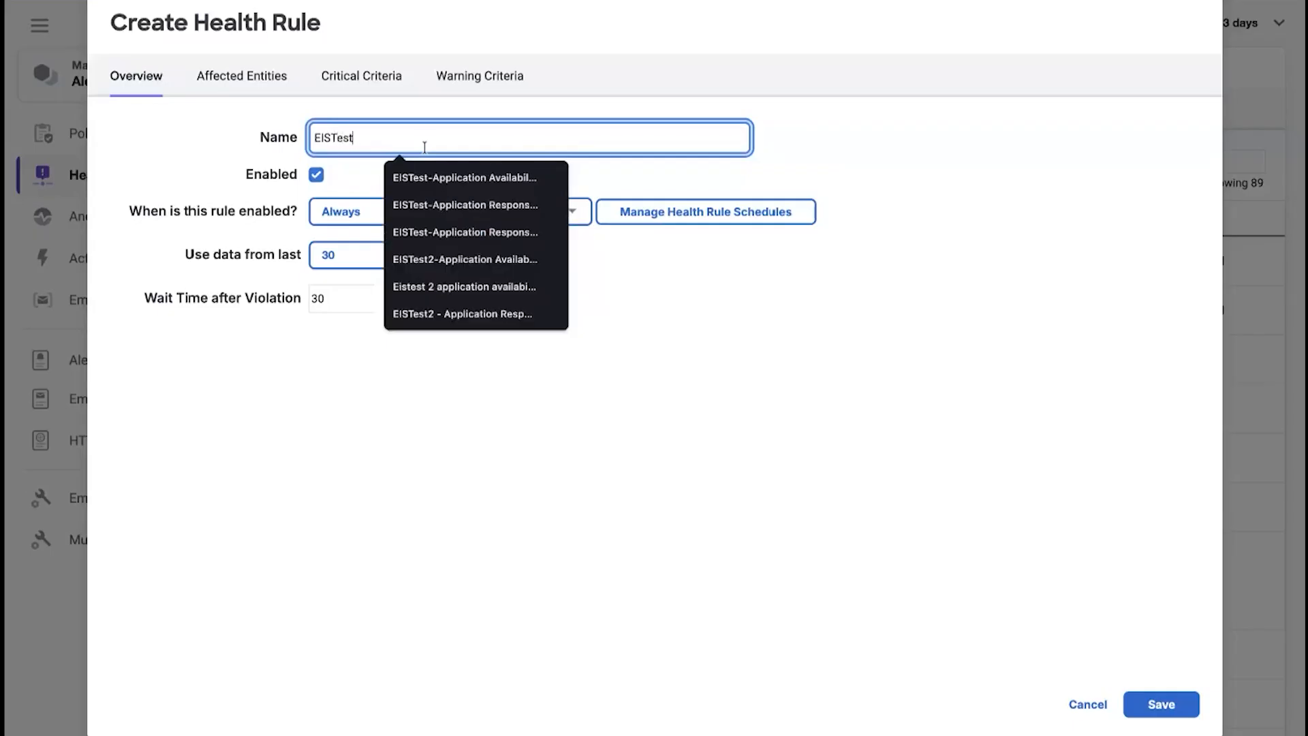
pyautogui.write('-- Application Availability')
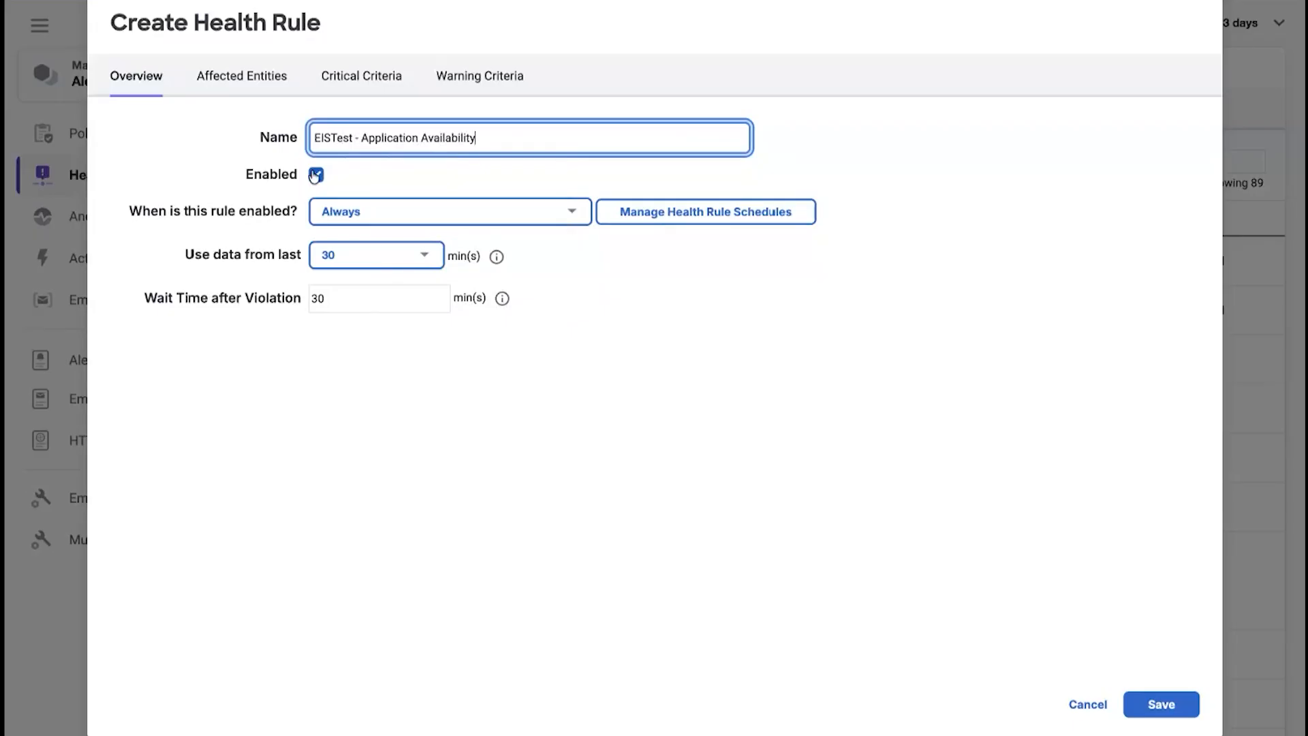
# Step: Replace the last word of the rule's name so it reads "EISTest - Application IS DOWN"
pyautogui.press('BackSpace')
pyautogui.press('BackSpace')
pyautogui.press('BackSpace')
pyautogui.press('BackSpace')
pyautogui.press('BackSpace')
pyautogui.press('BackSpace')
pyautogui.press('BackSpace')
pyautogui.press('BackSpace')
pyautogui.press('BackSpace')
pyautogui.press('BackSpace')
pyautogui.press('BackSpace')
pyautogui.press('BackSpace')
pyautogui.write('IS DOWN')
# Step: Disable the new health rule and enable it again
pyautogui.click(319, 175)
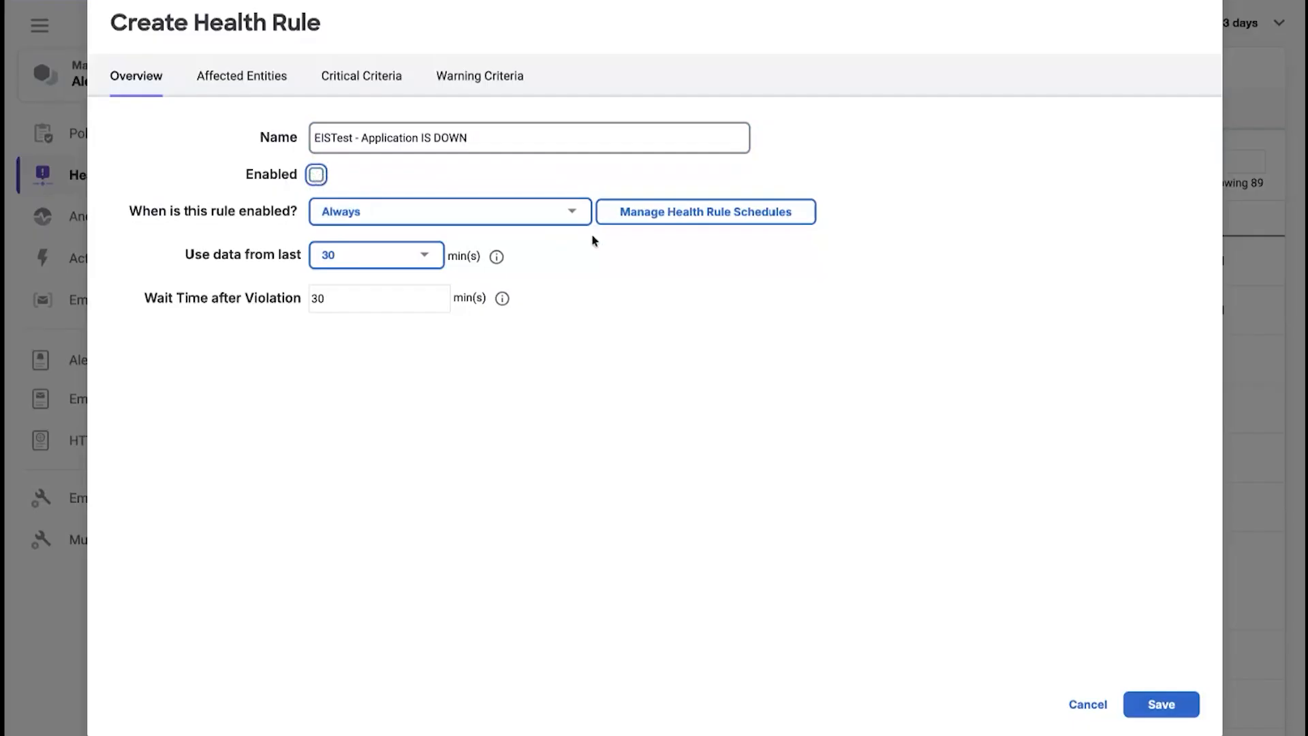
pyautogui.click(312, 179)
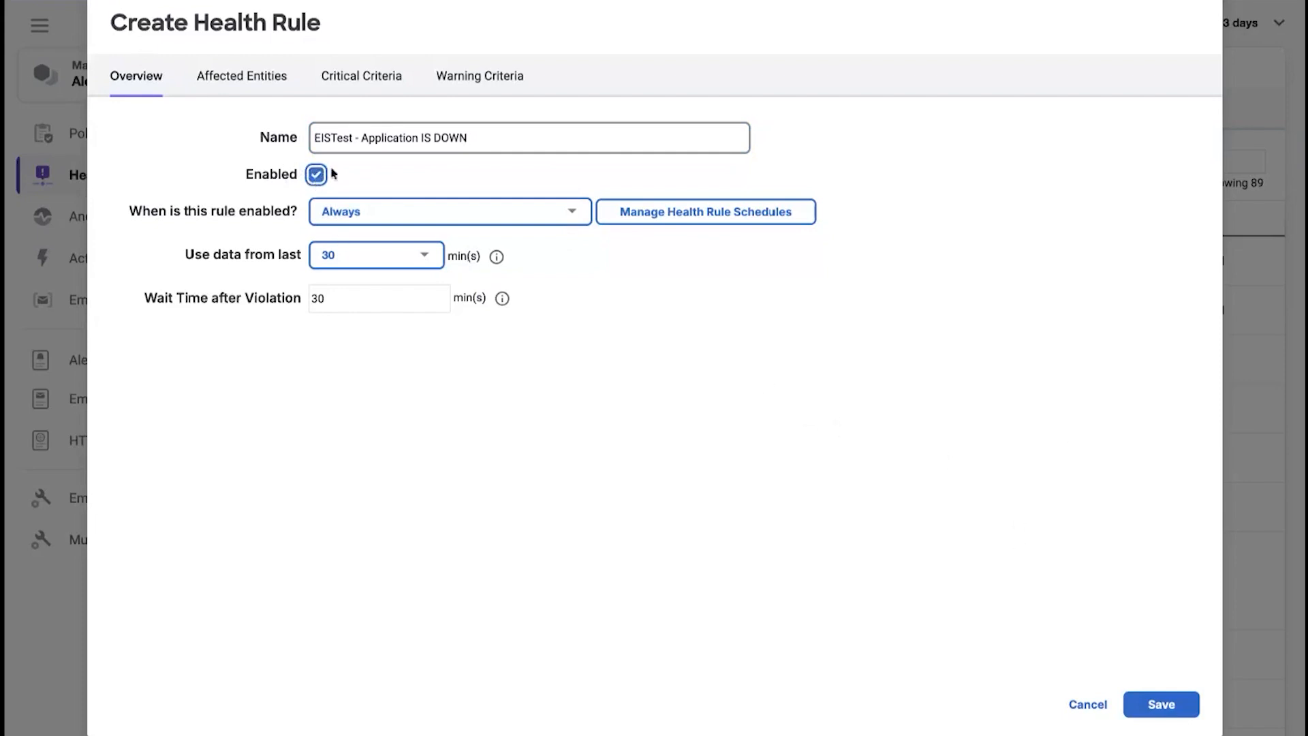
# Step: Review the schedules that can control when the rule is enabled, including their descriptions in the schedule manager
pyautogui.click(540, 206)
pyautogui.scroll(-1, 537, 333)
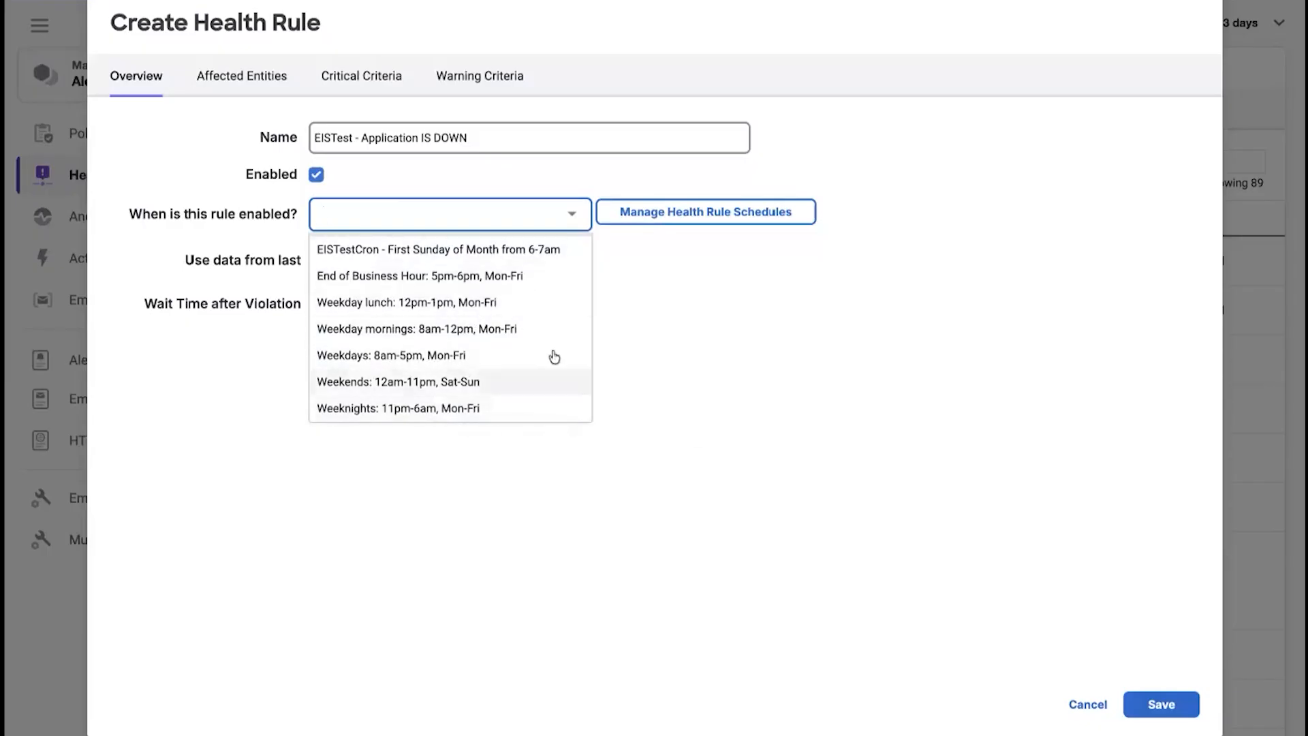
pyautogui.click(671, 217)
pyautogui.click(647, 299)
pyautogui.scroll(-1, 653, 319)
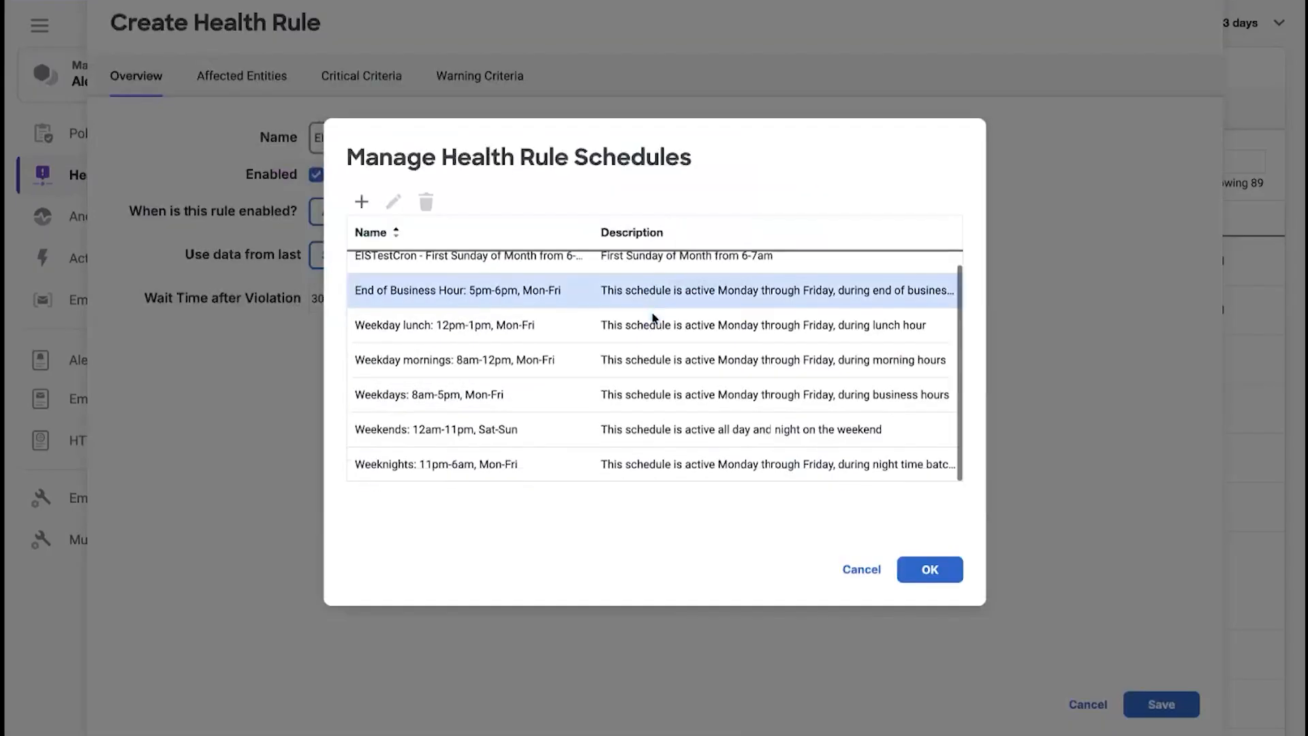
pyautogui.click(652, 318)
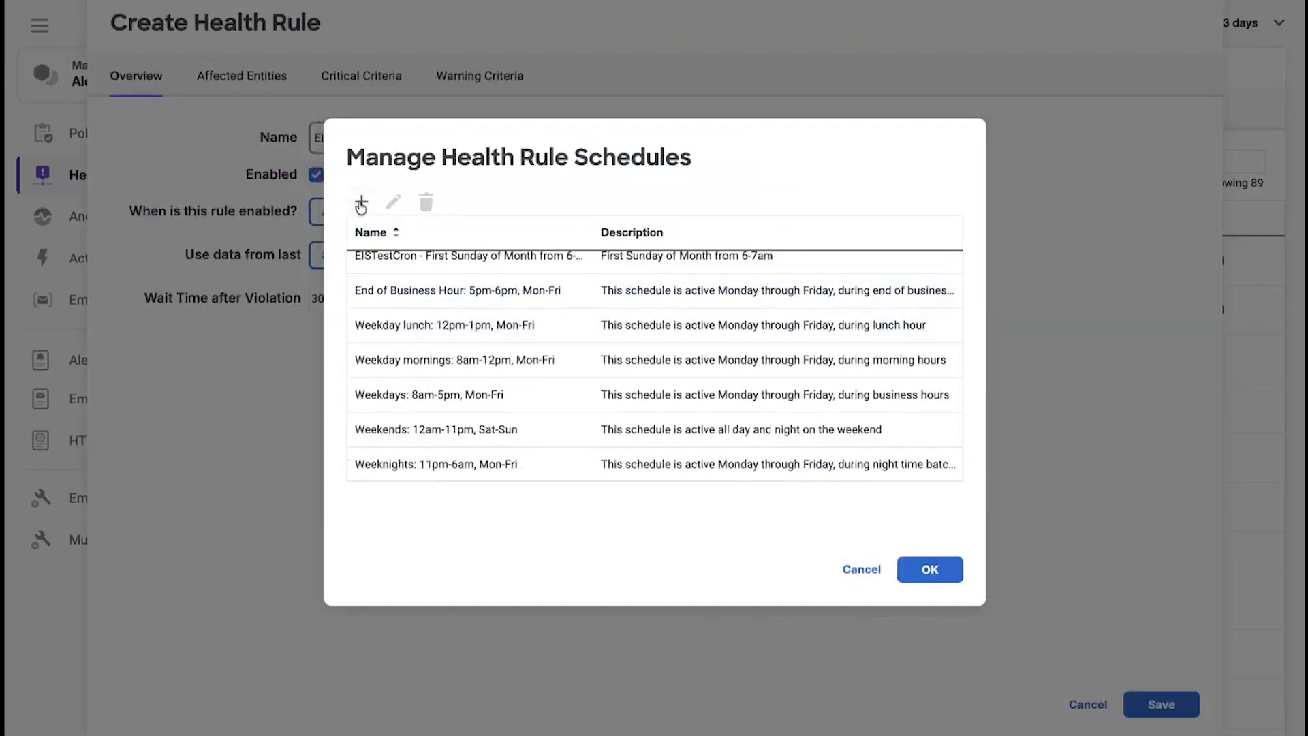
# Step: Examine the custom recurring options for a new health rule schedule and leave the schedule manager without saving
pyautogui.click(361, 202)
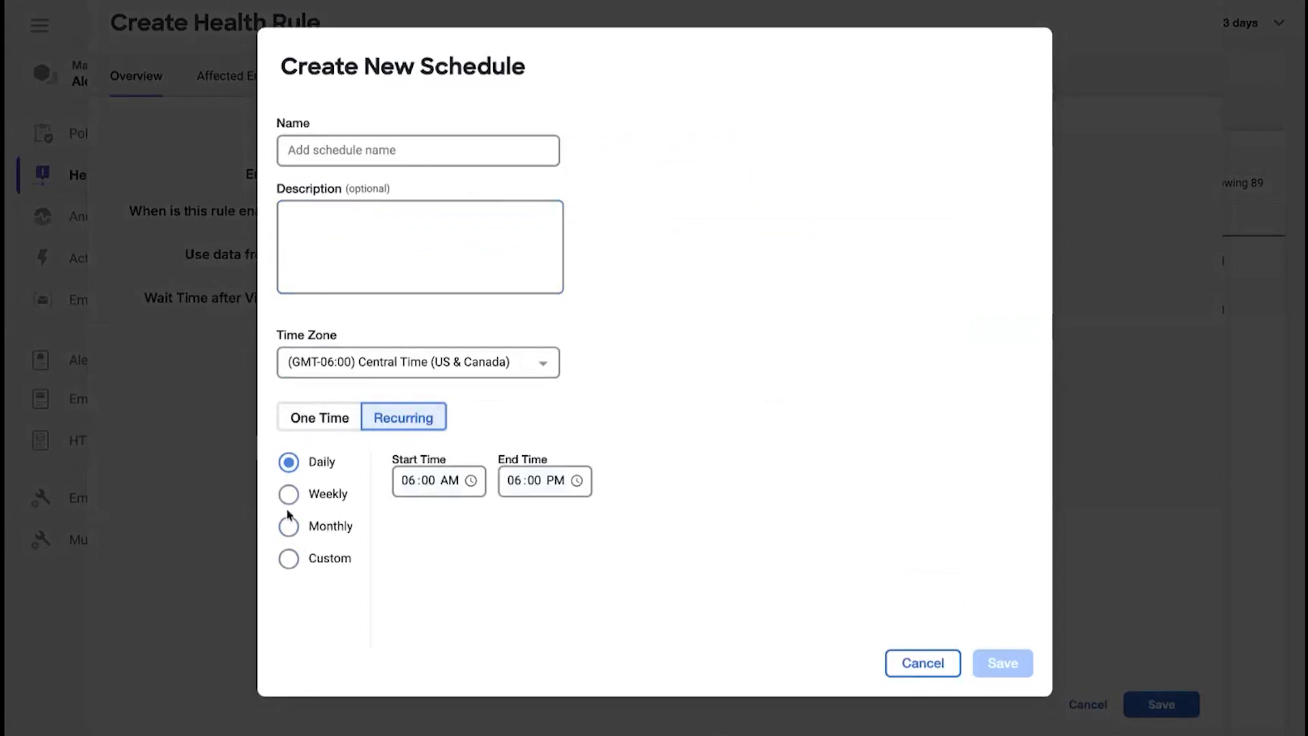
pyautogui.click(293, 557)
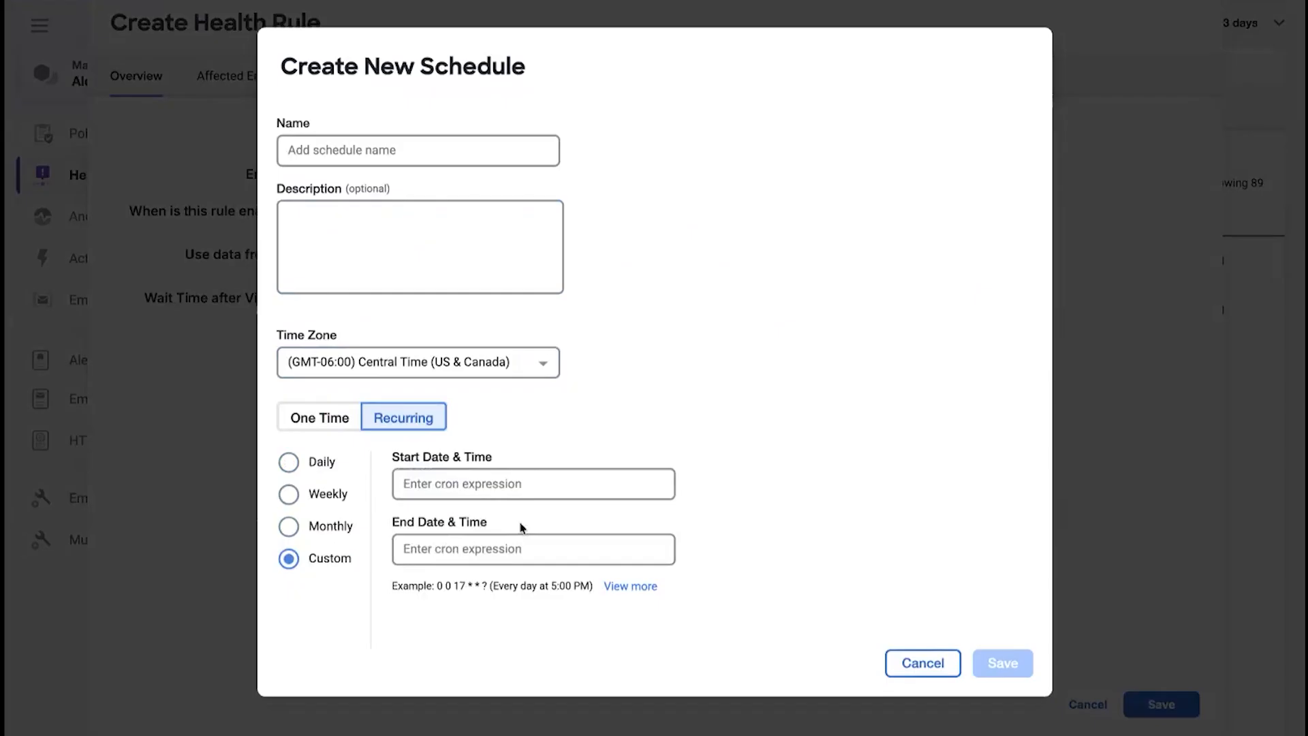
pyautogui.click(908, 662)
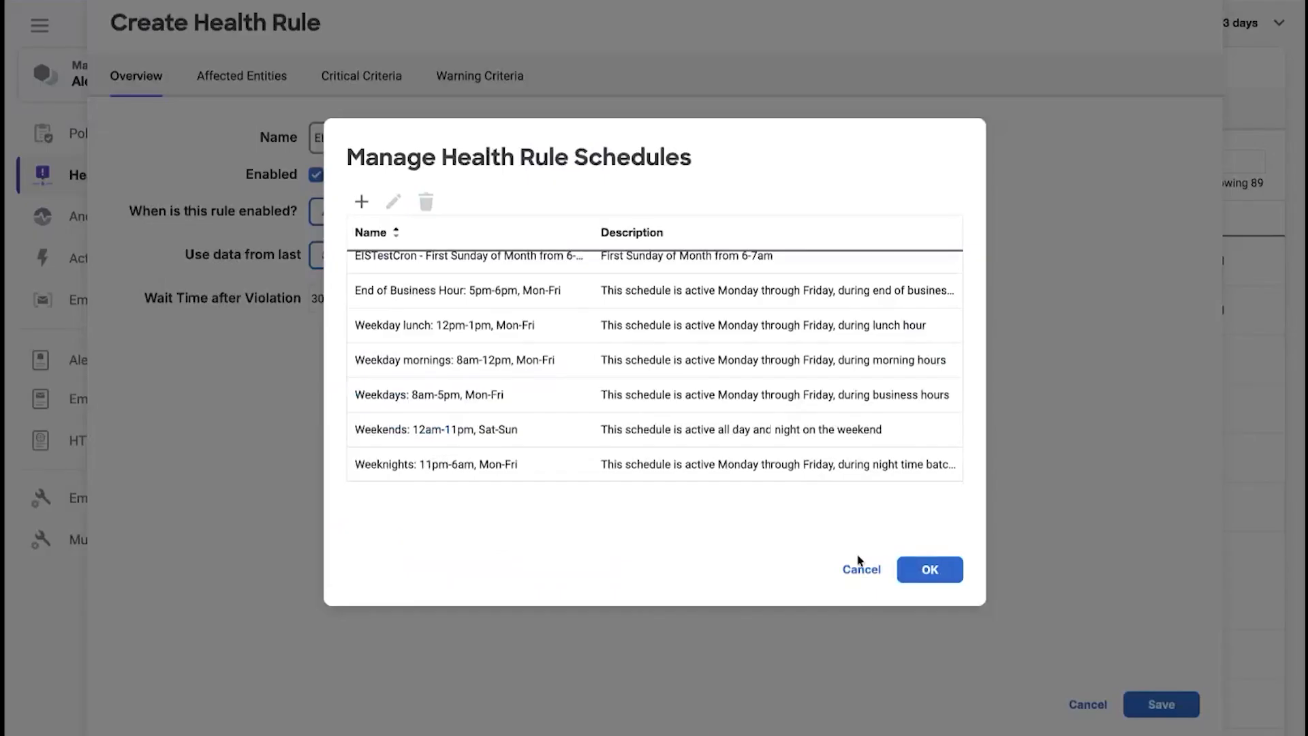
pyautogui.click(861, 572)
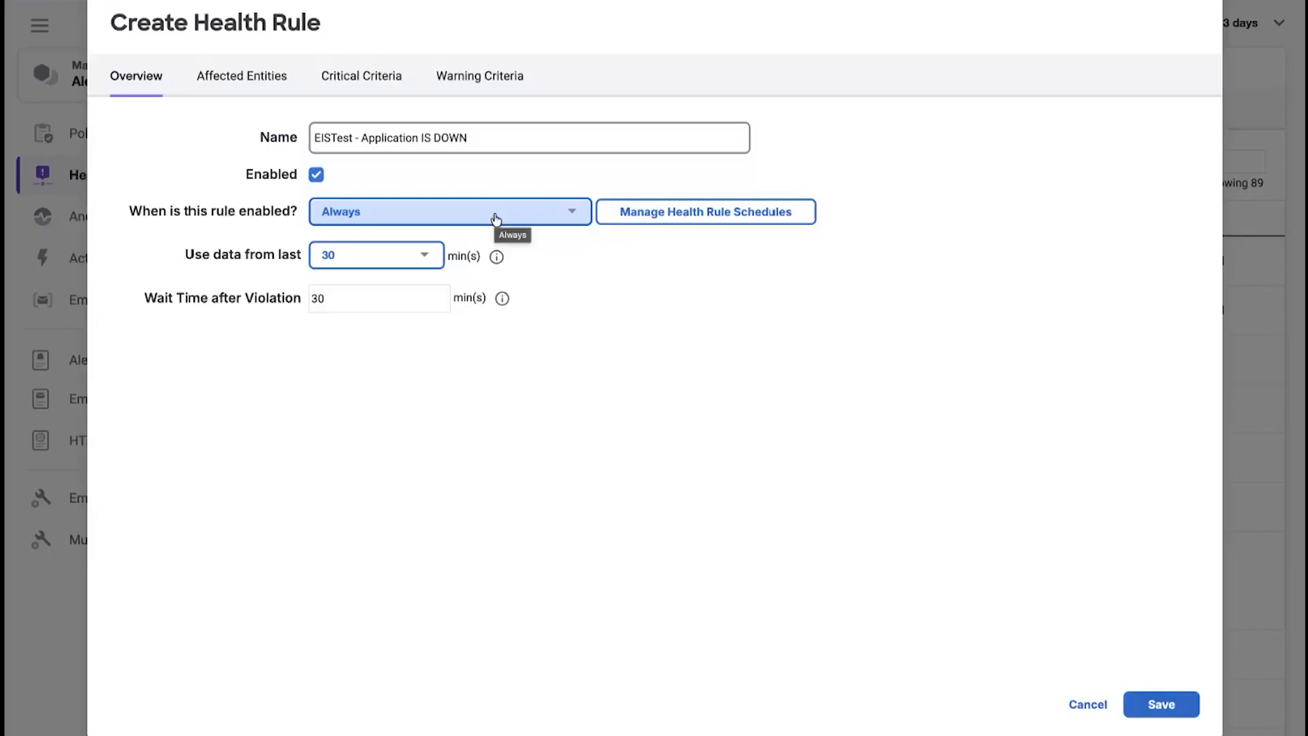
# Step: Review the choices for how many minutes of data to use and the help notes on data amount and violation wait time
pyautogui.click(350, 255)
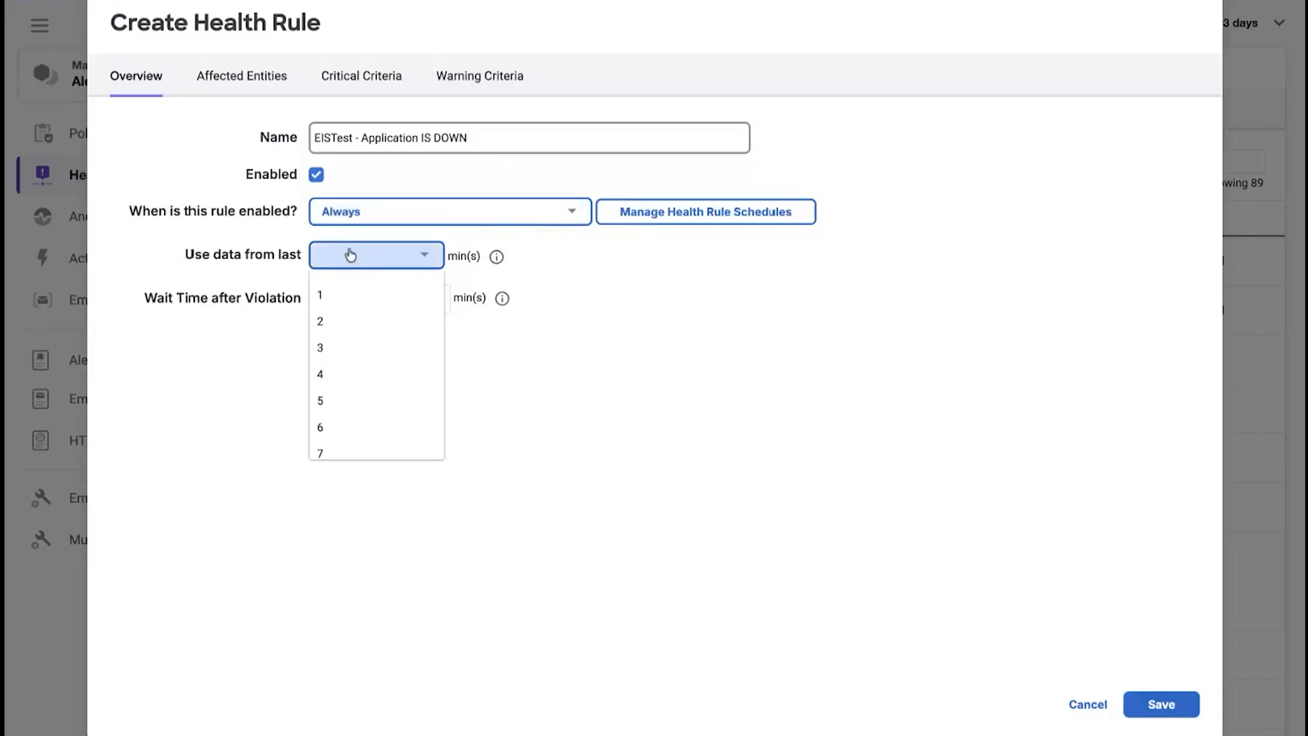
pyautogui.scroll(-12, 387, 363)
pyautogui.click(555, 407)
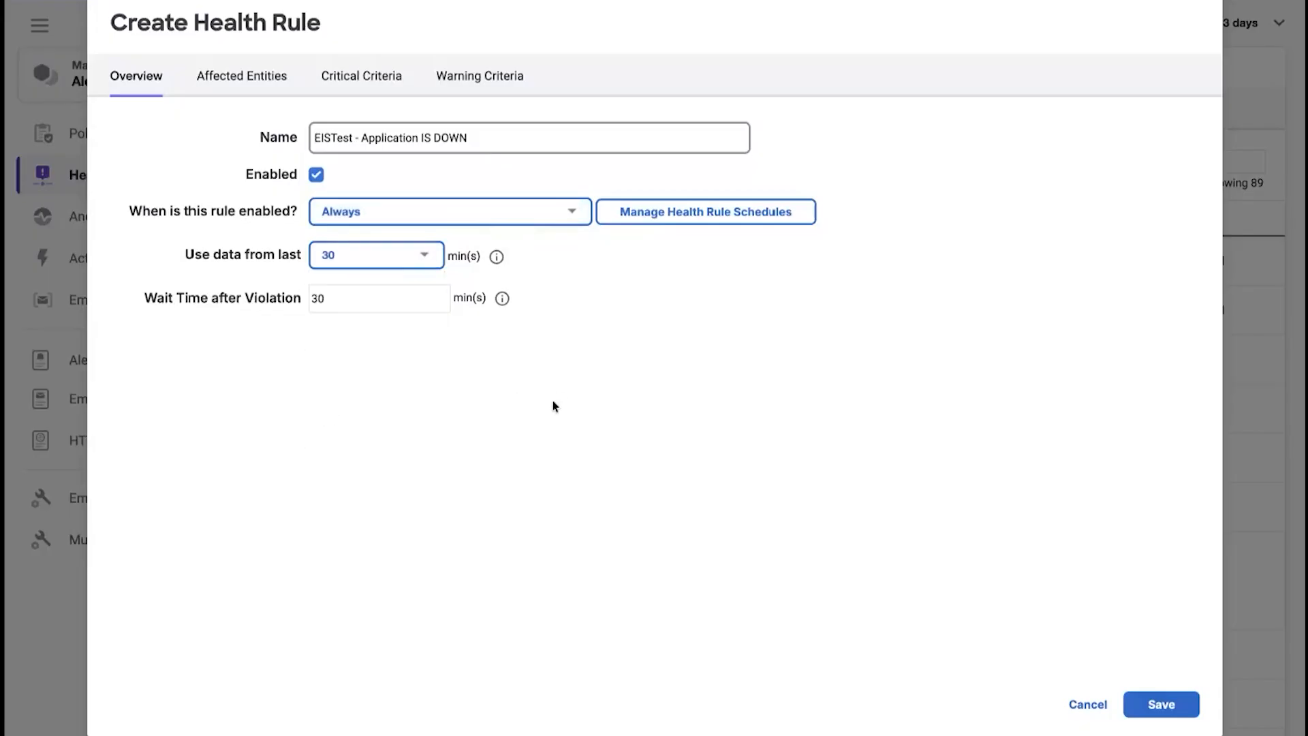
pyautogui.click(497, 257)
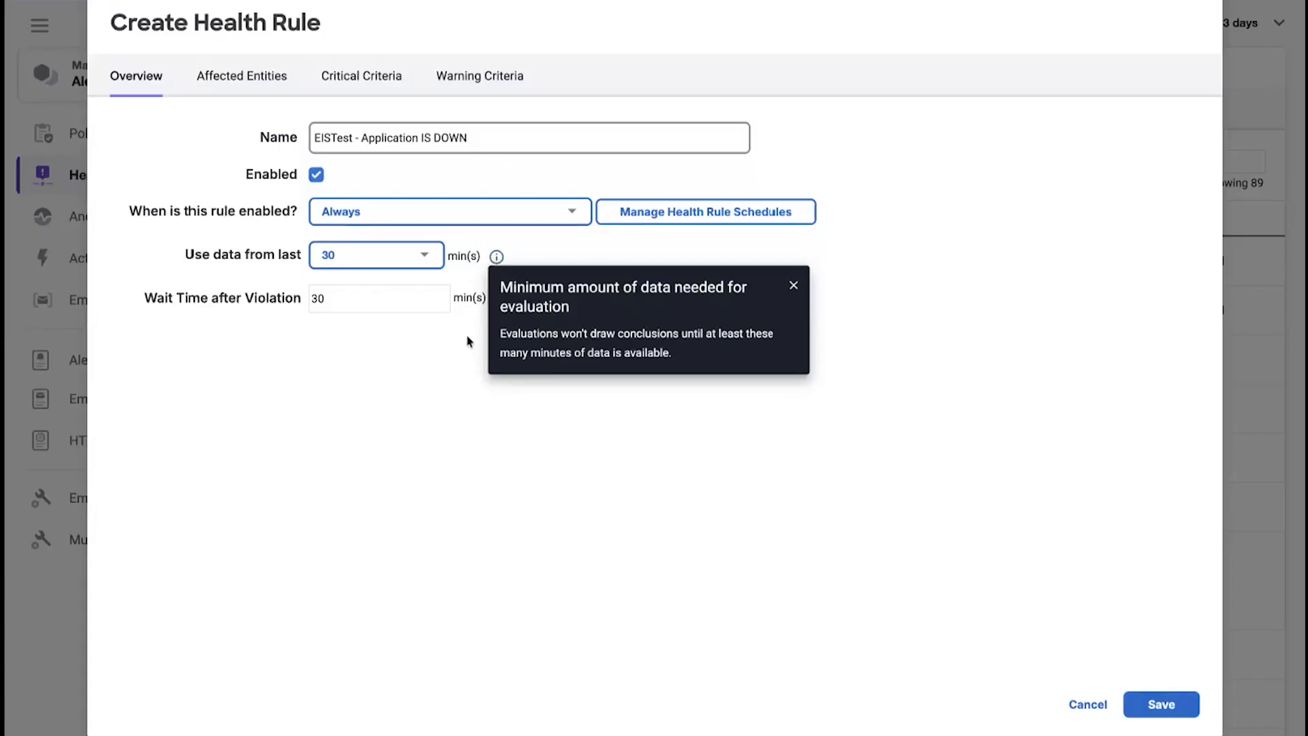
pyautogui.click(477, 358)
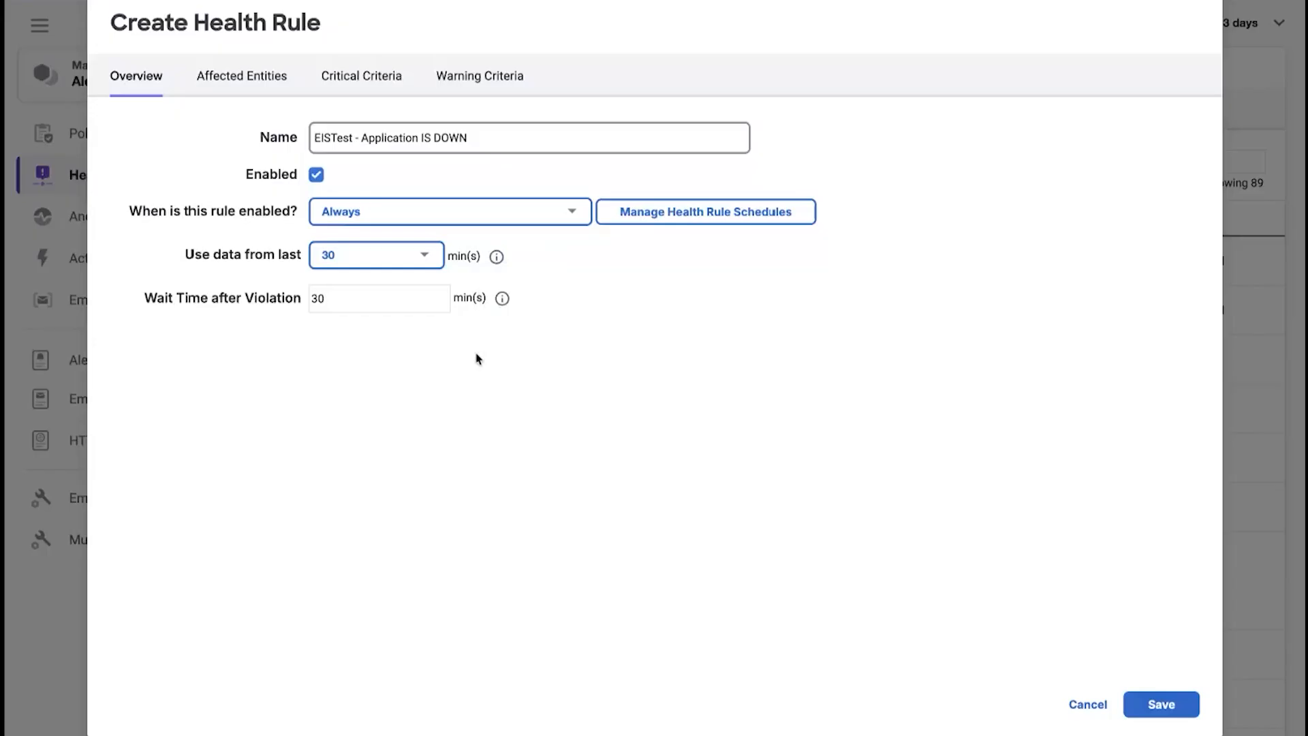
pyautogui.click(504, 303)
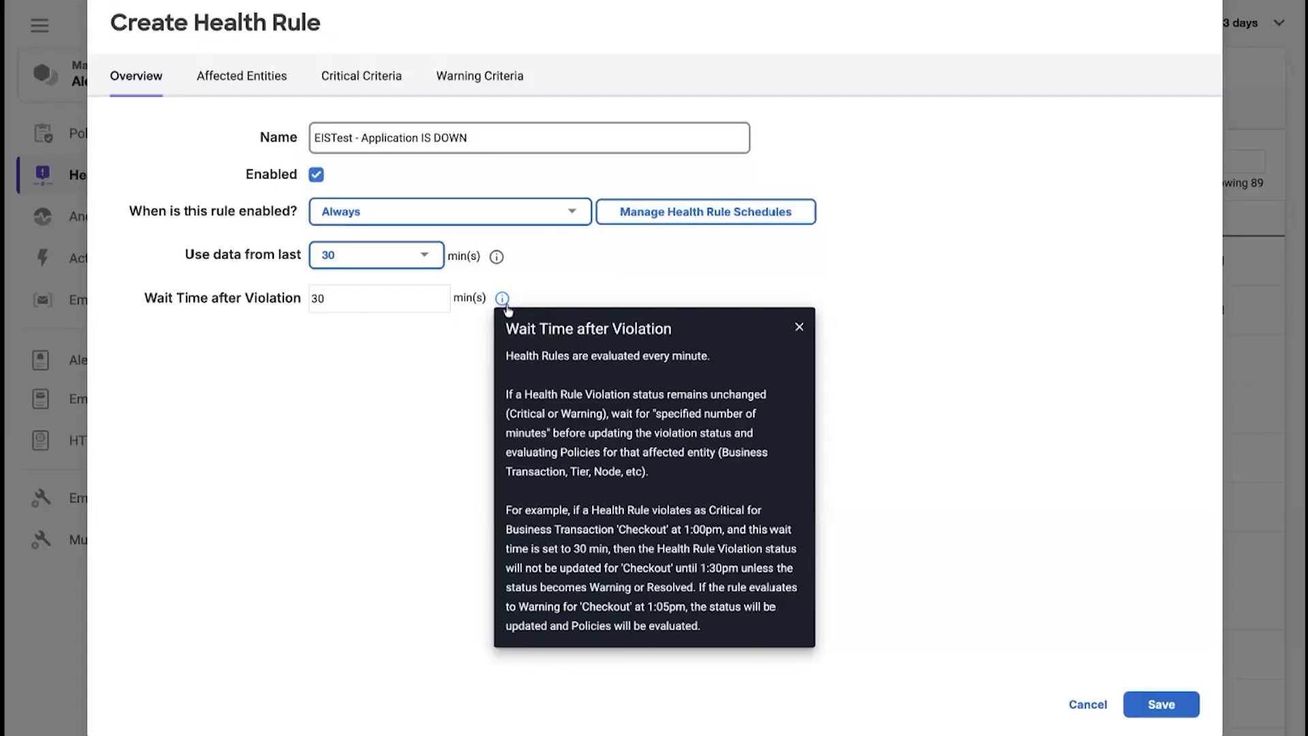
# Step: Try a wait time after violation of 5 minutes and set it back to 30 minutes
pyautogui.click(350, 305)
pyautogui.press('BackSpace')
pyautogui.press('BackSpace')
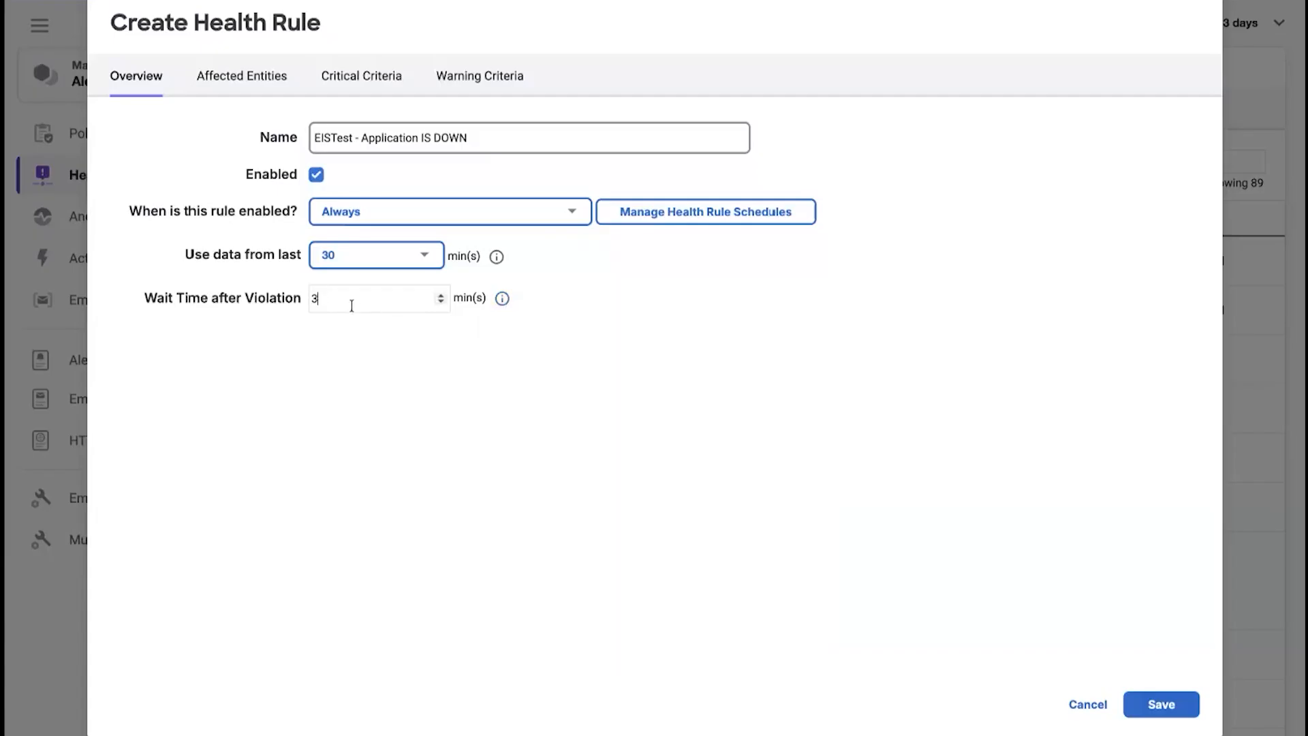
pyautogui.write('5')
pyautogui.click(352, 306)
pyautogui.press('BackSpace')
pyautogui.write('30')
# Step: Set the affected entities' health rule type to Tier / Node Health - Hardware, JVM, CLR (cpu, heap, disk I/O, etc)
pyautogui.click(263, 79)
pyautogui.click(375, 164)
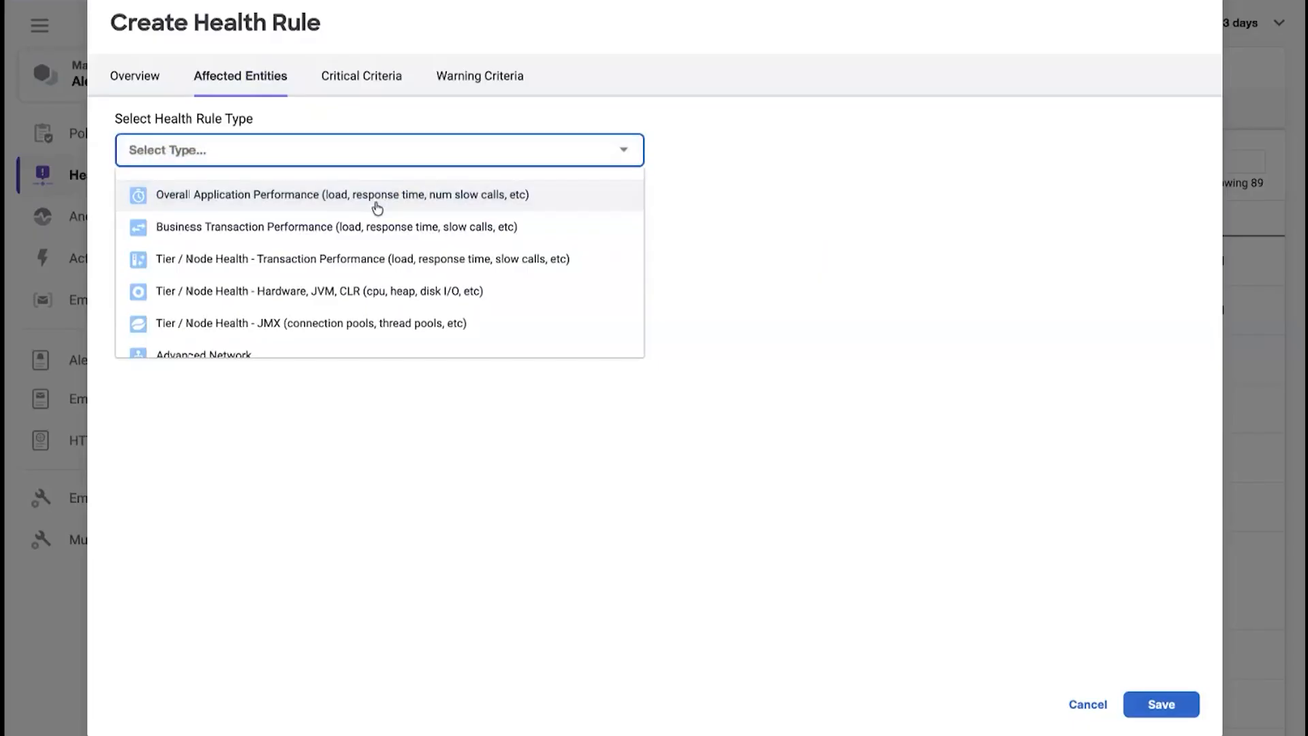
pyautogui.scroll(-5, 377, 209)
pyautogui.scroll(5, 377, 209)
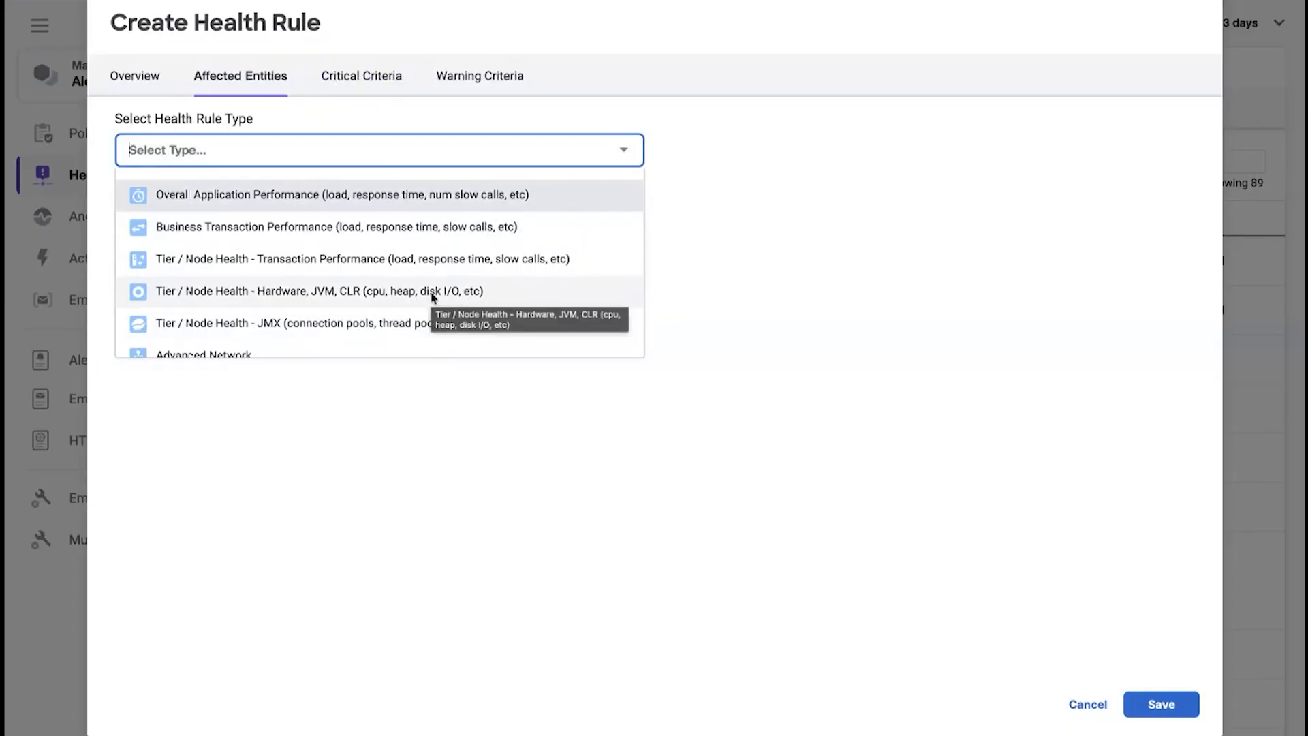
pyautogui.click(286, 294)
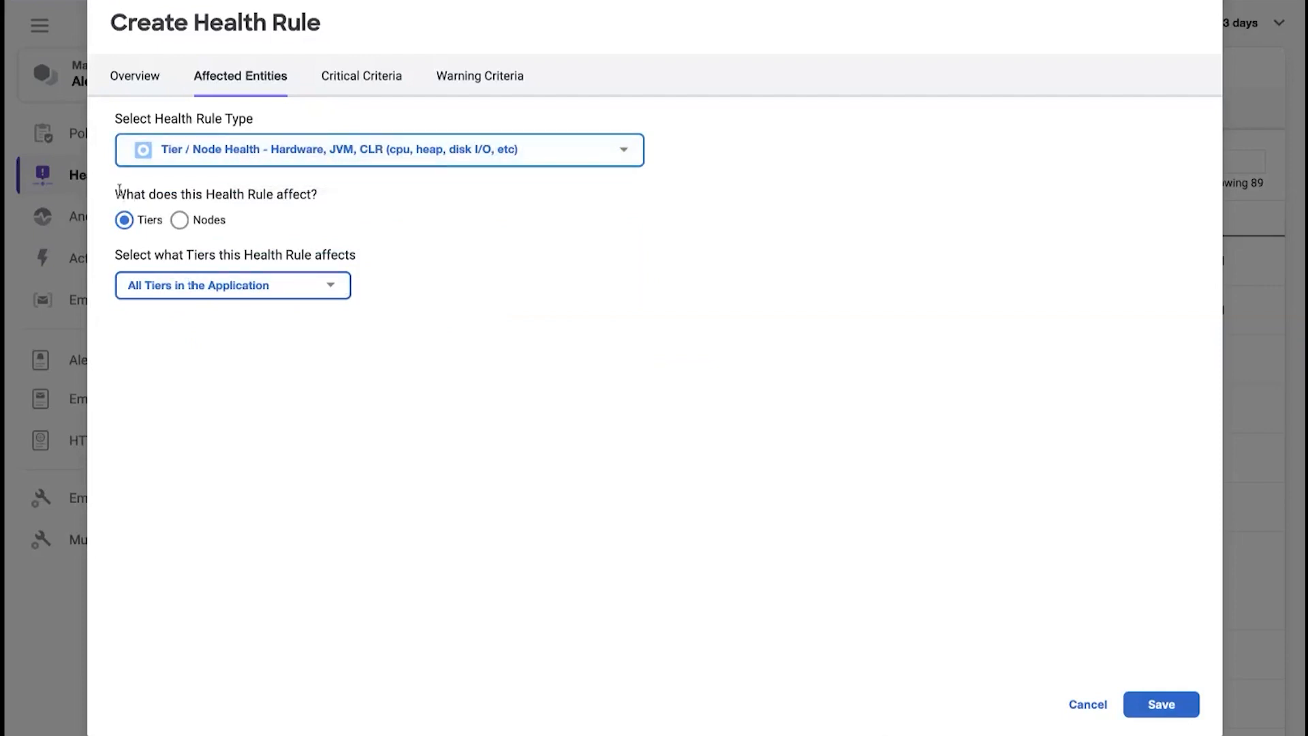
# Step: Compare the Tiers and Nodes scope options and make the health rule affect Nodes
pyautogui.moveTo(119, 190); pyautogui.dragTo(394, 337)
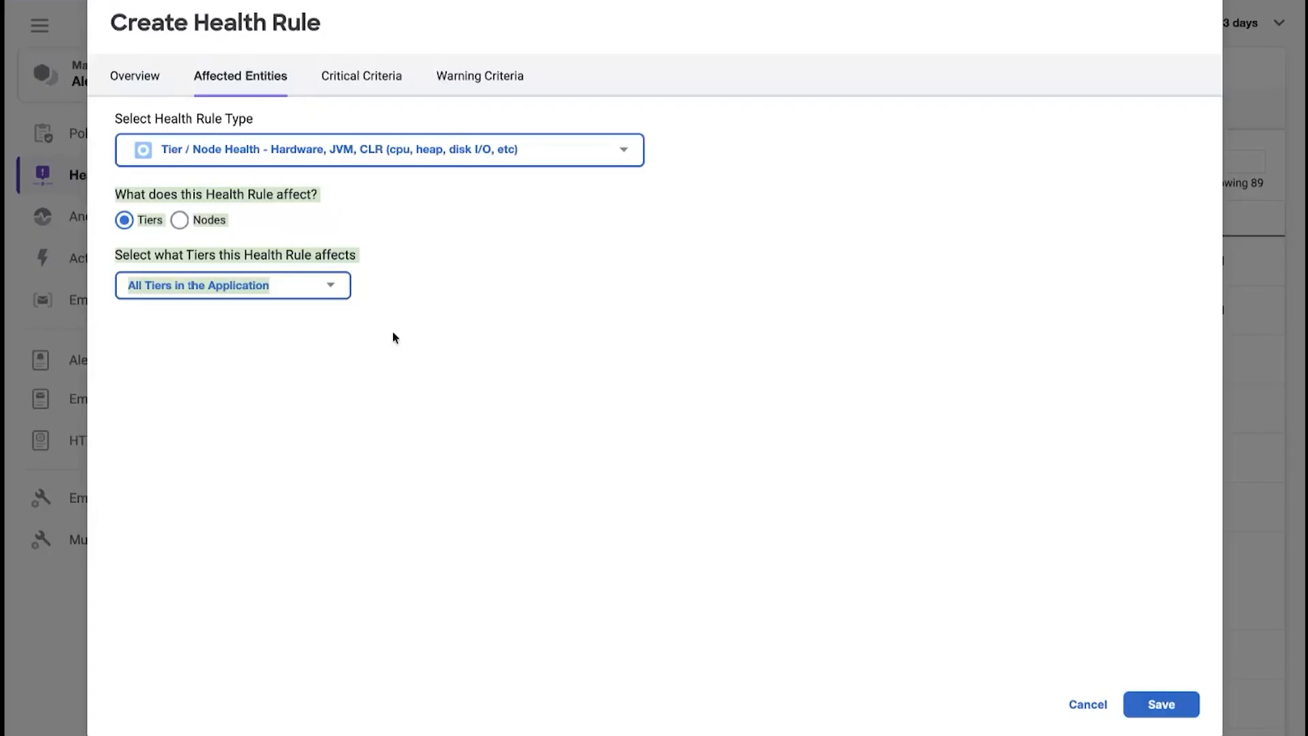
pyautogui.click(181, 224)
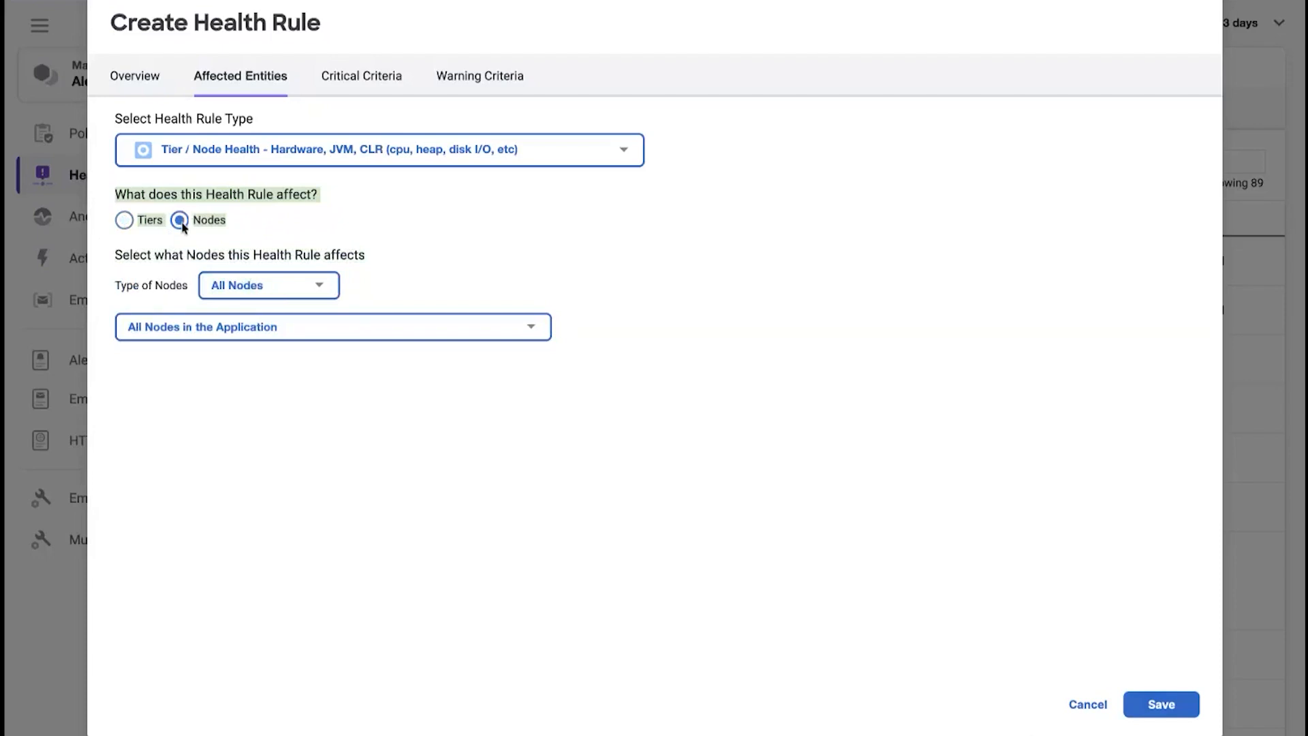
pyautogui.click(124, 221)
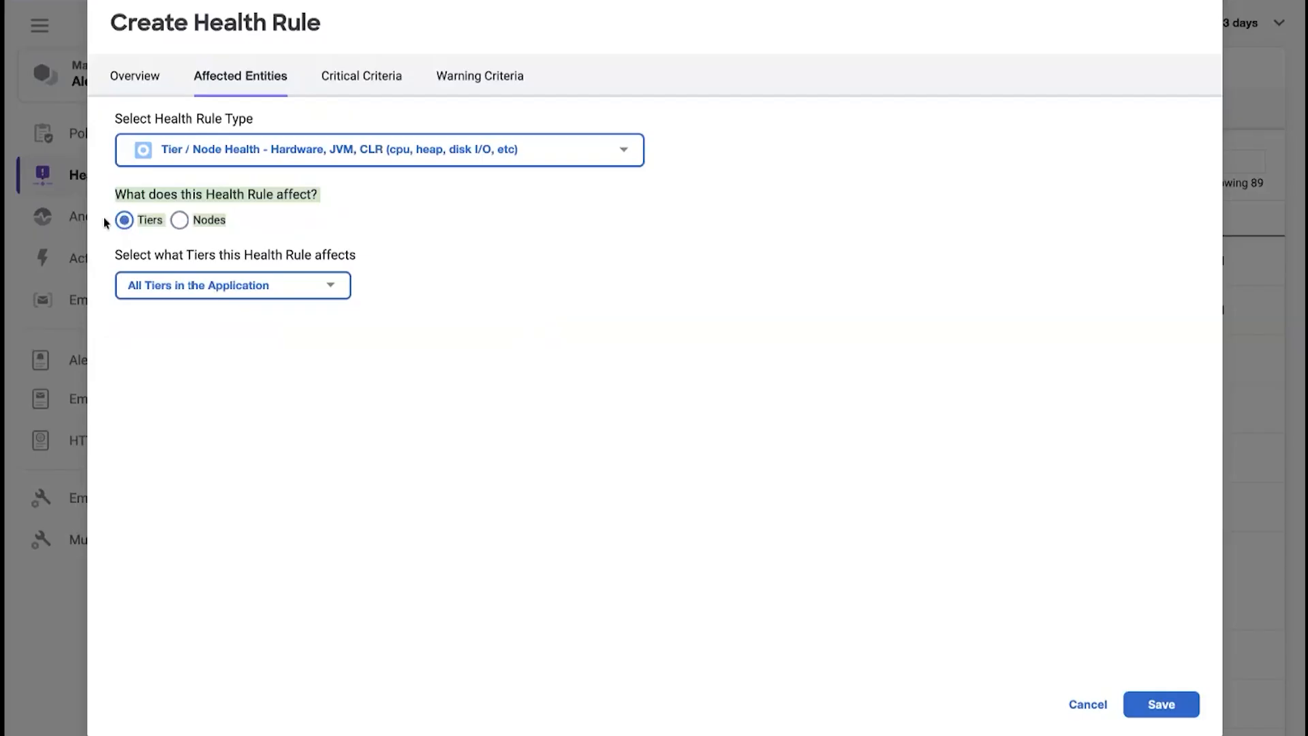
pyautogui.click(218, 290)
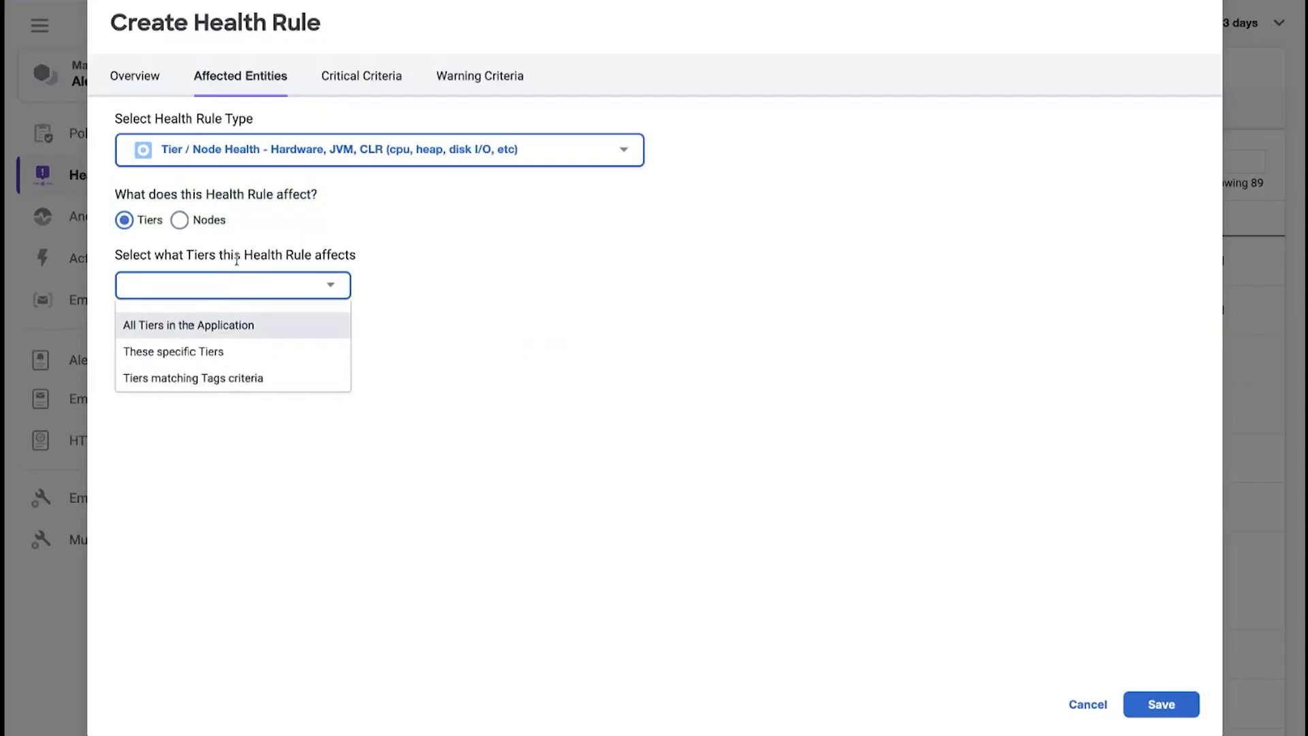
pyautogui.click(194, 227)
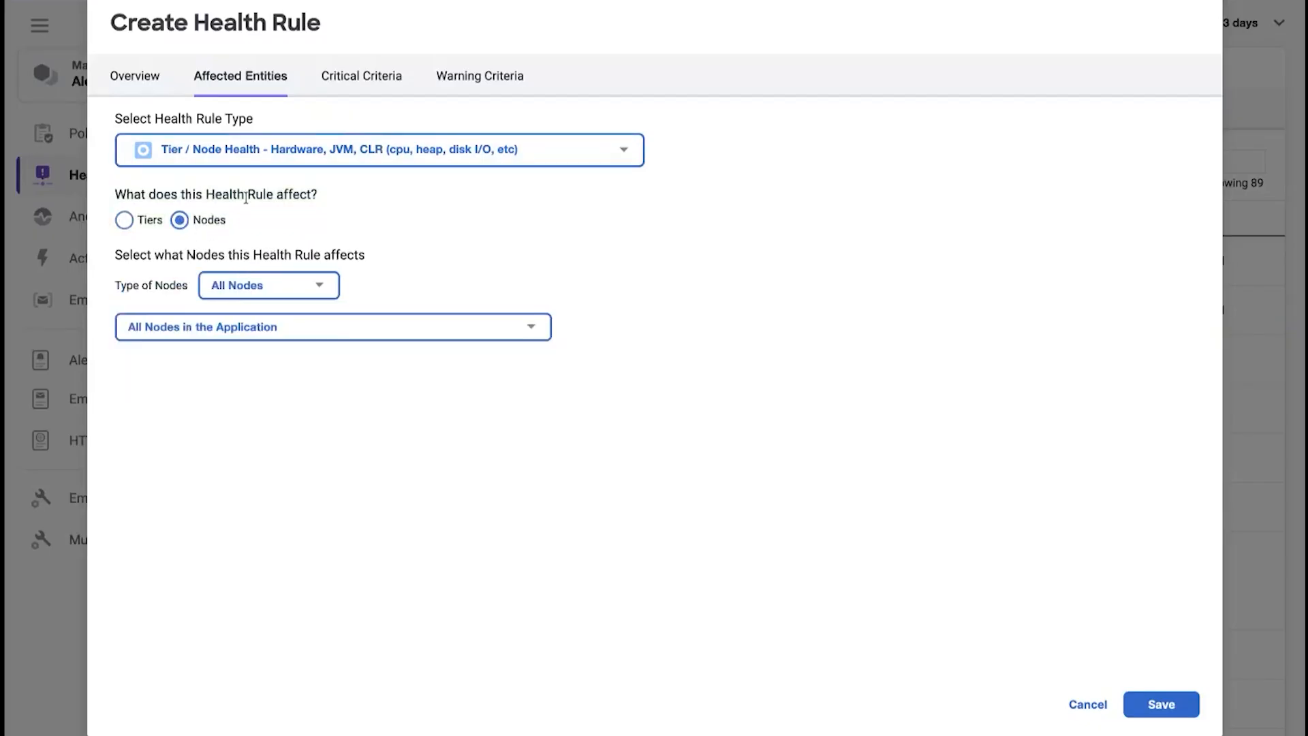
# Step: Add a first condition to the rule's critical criteria
pyautogui.click(397, 85)
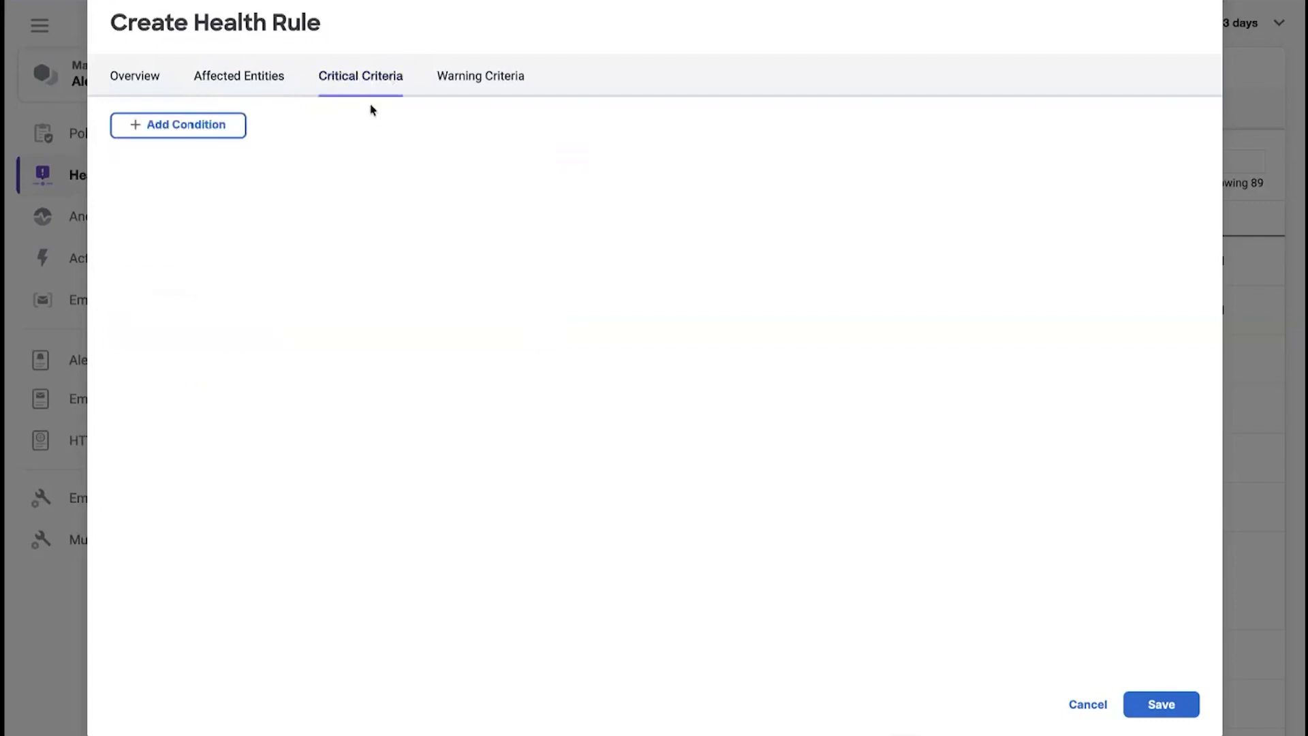
pyautogui.click(229, 129)
pyautogui.click(295, 205)
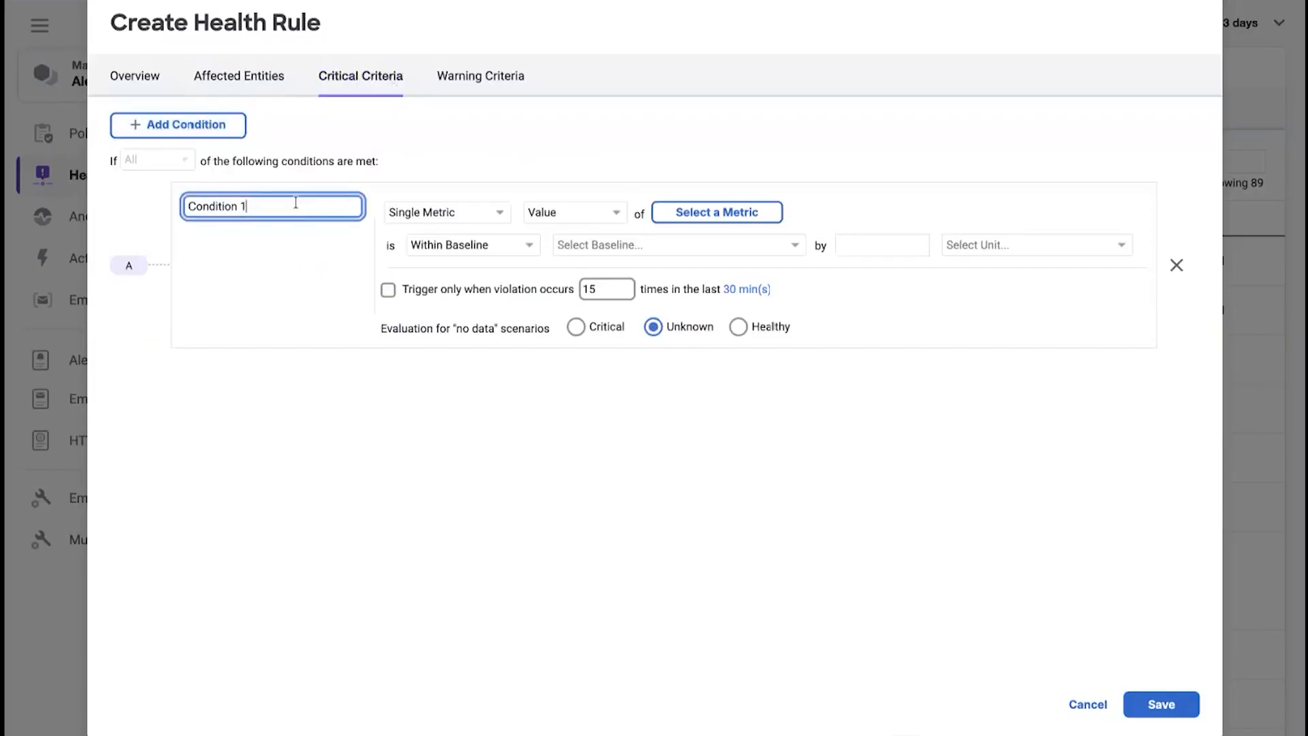
# Step: Try three extra critical conditions to review how conditions can be combined, and remove the extra ones again
pyautogui.click(193, 134)
pyautogui.click(193, 133)
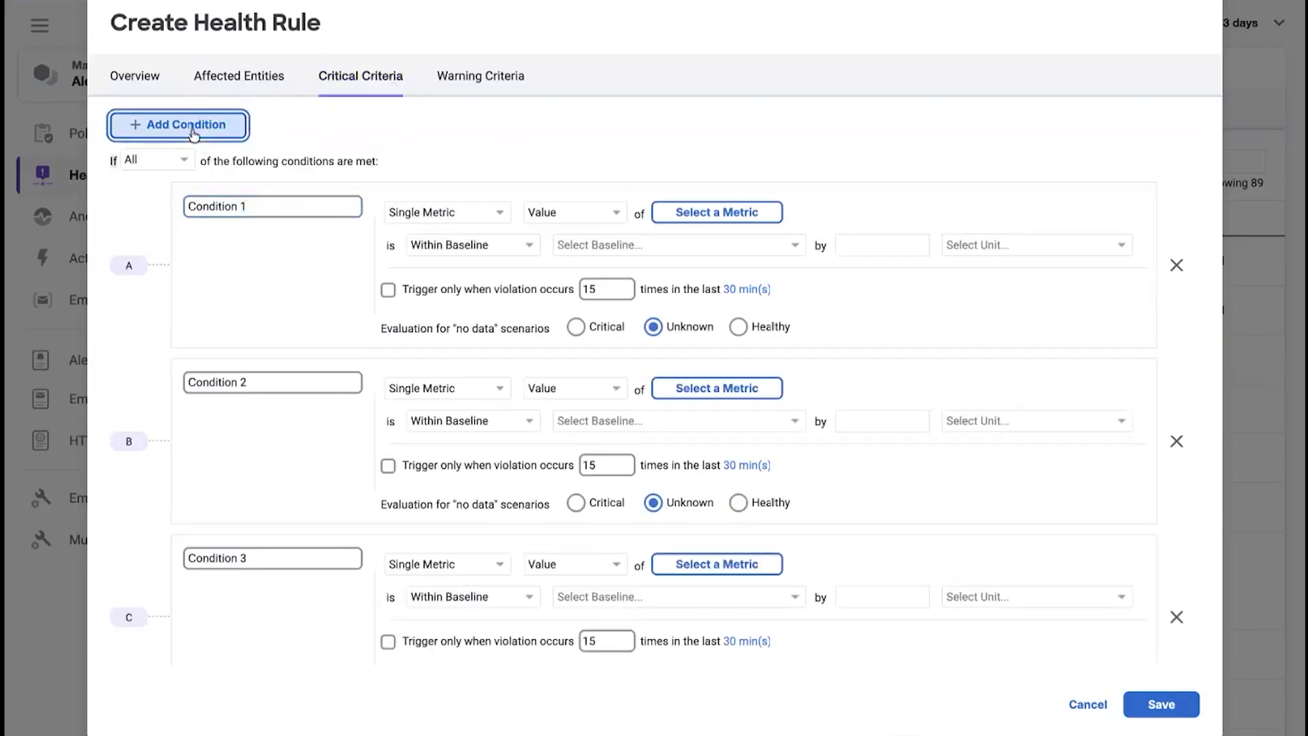
pyautogui.click(194, 134)
pyautogui.scroll(-4, 392, 344)
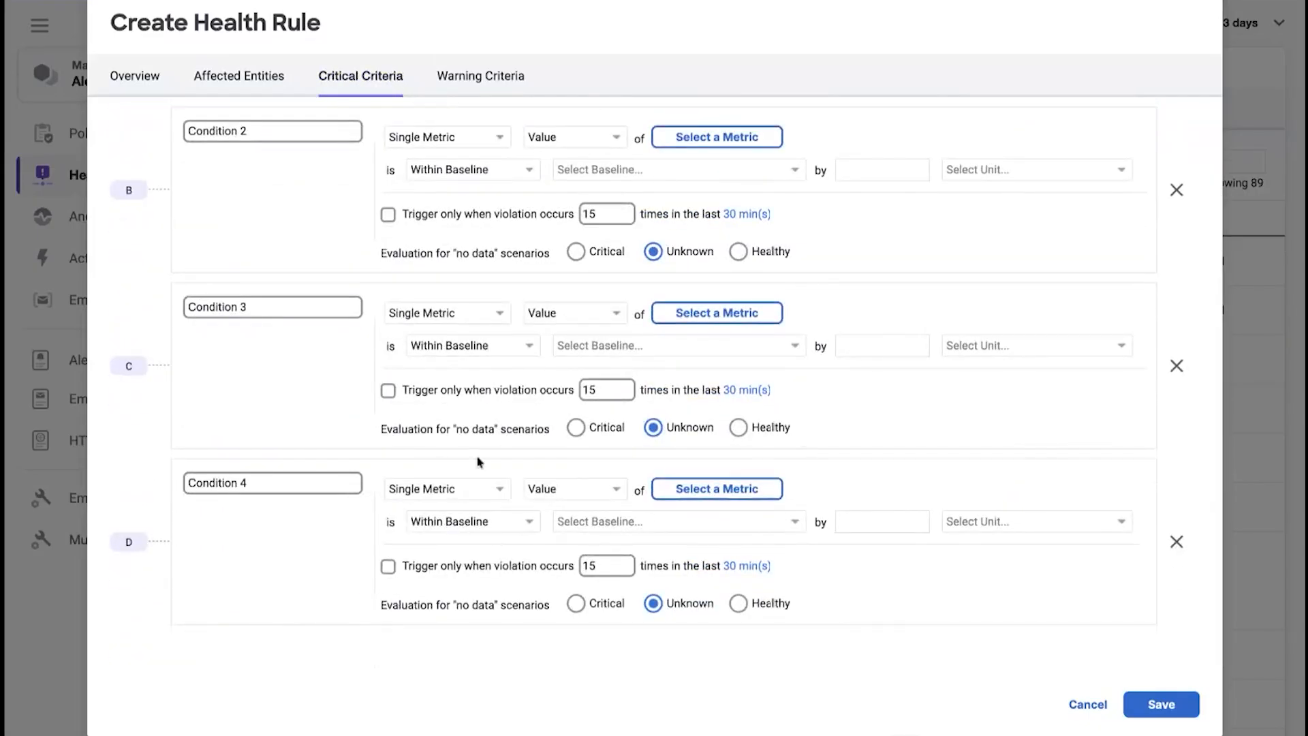
pyautogui.scroll(4, 209, 226)
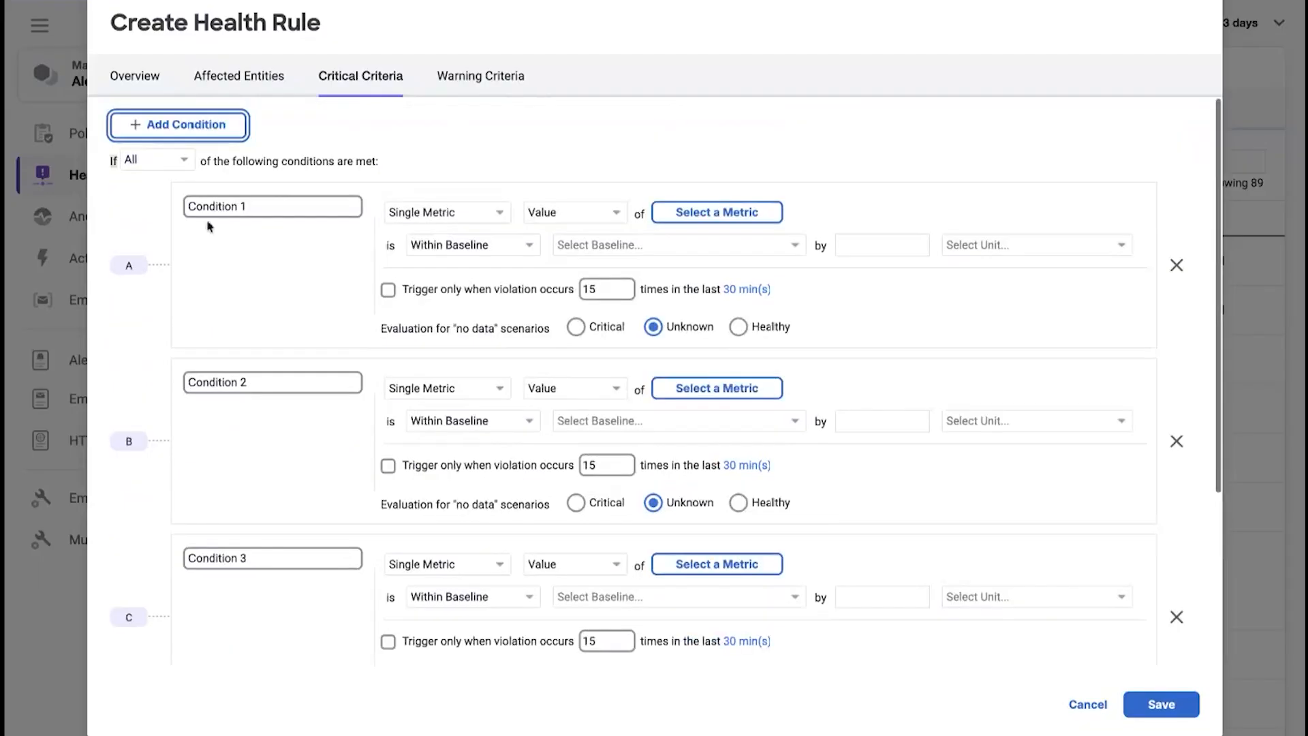
pyautogui.click(177, 173)
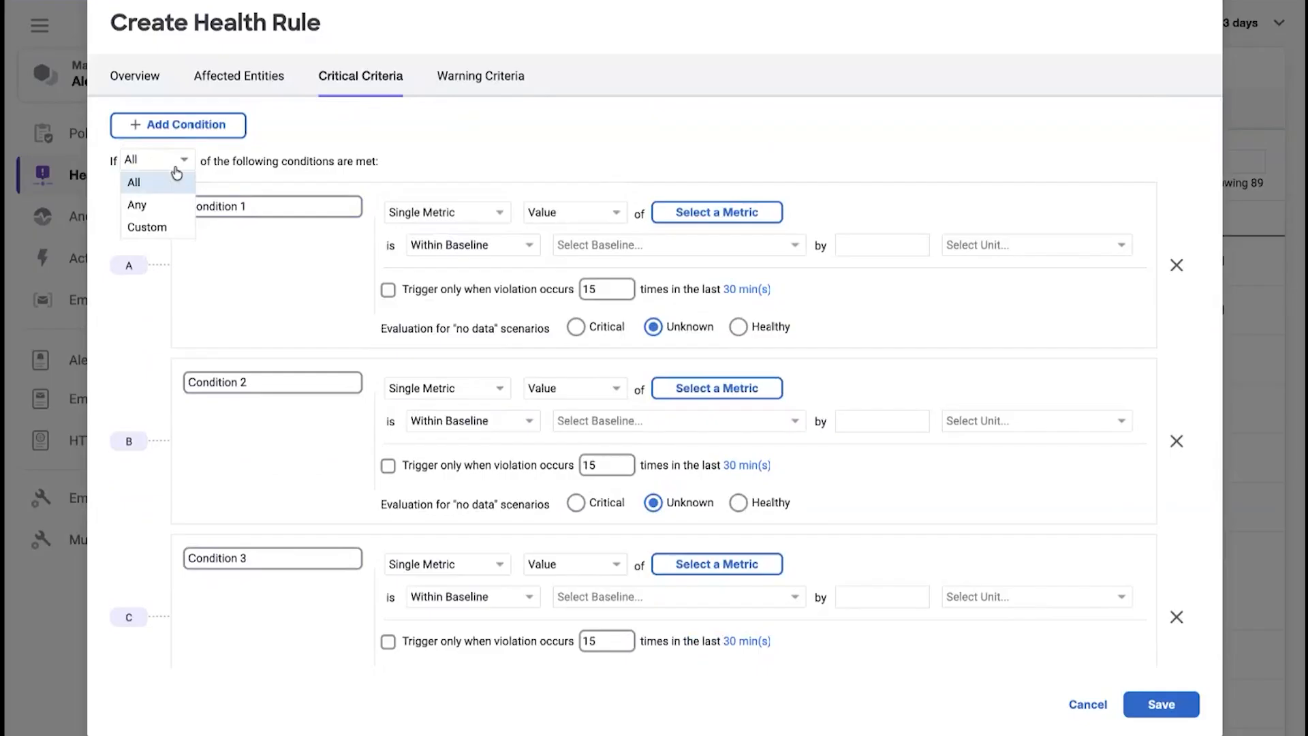
pyautogui.click(1176, 442)
pyautogui.click(1177, 442)
pyautogui.click(1177, 442)
# Step: Name the critical condition "App Agent Down" and keep it evaluating the Value of a Single Metric
pyautogui.click(282, 209)
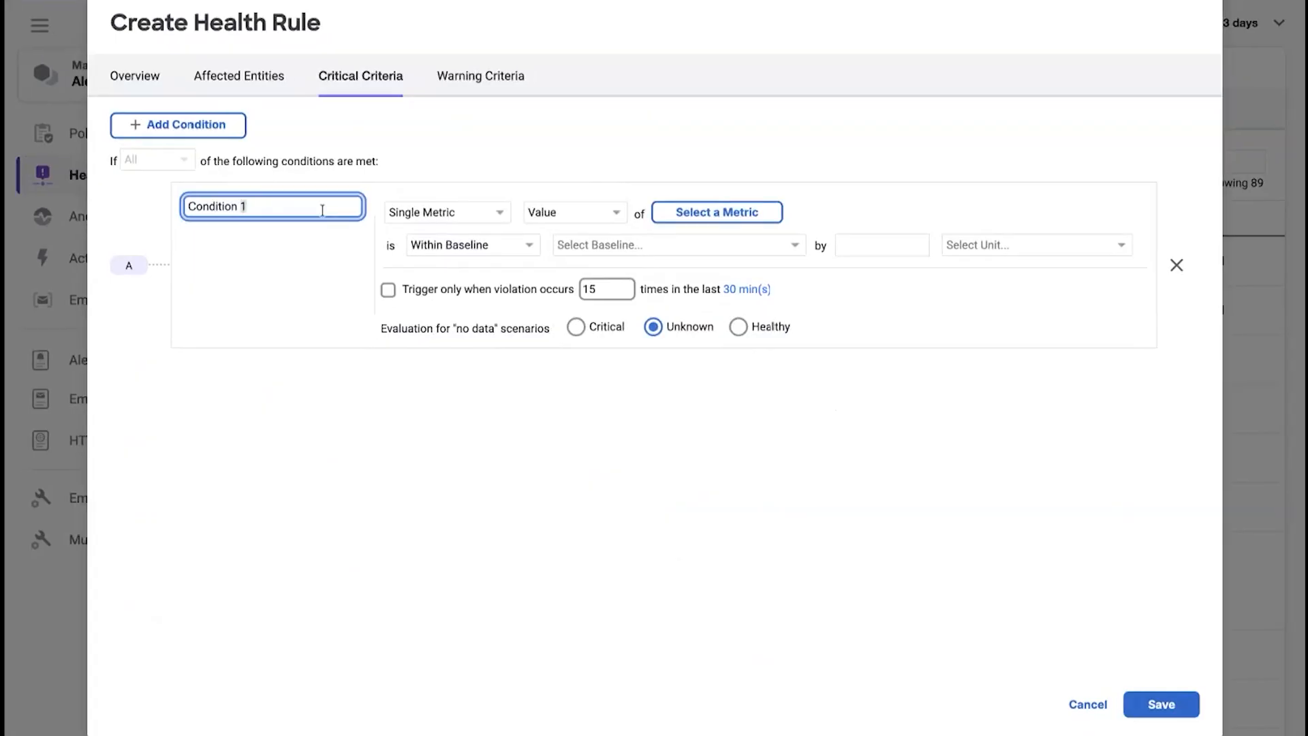
pyautogui.hotkey('ctrl', 'a')
pyautogui.write('App Agent Down')
pyautogui.click(452, 211)
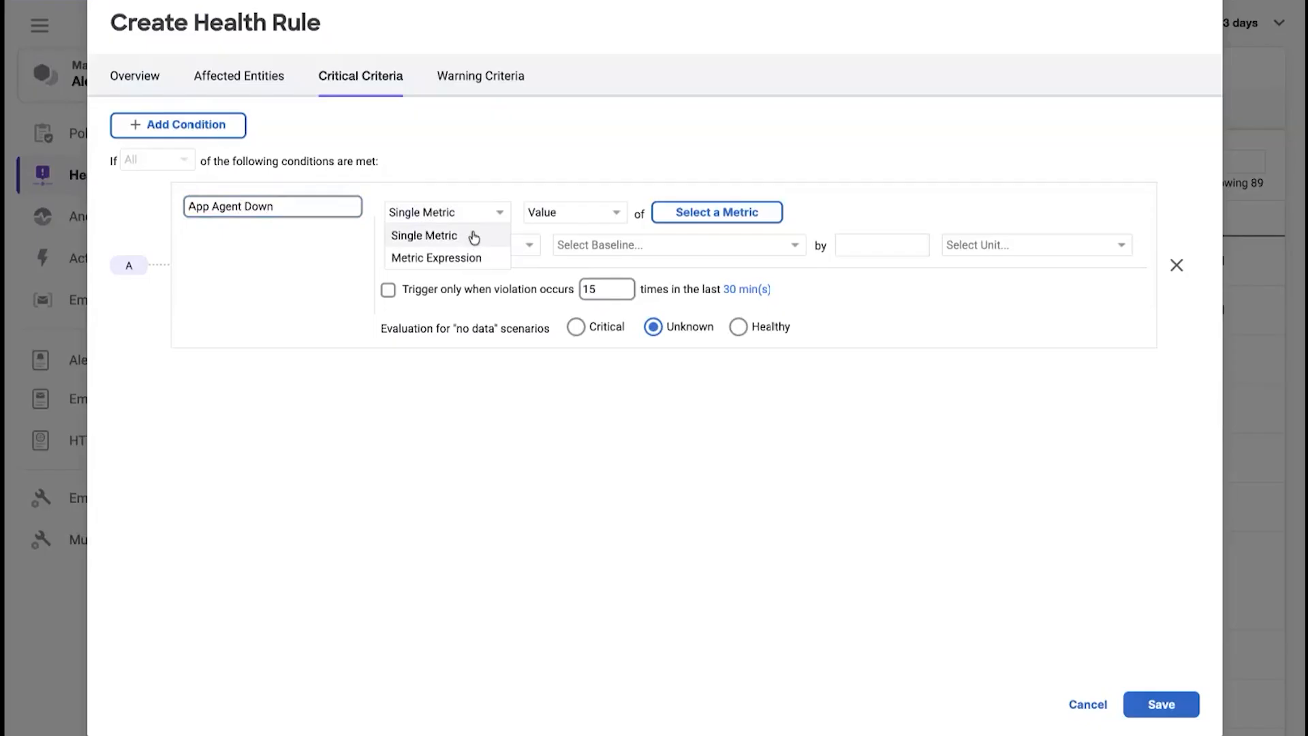
pyautogui.click(473, 236)
pyautogui.click(601, 216)
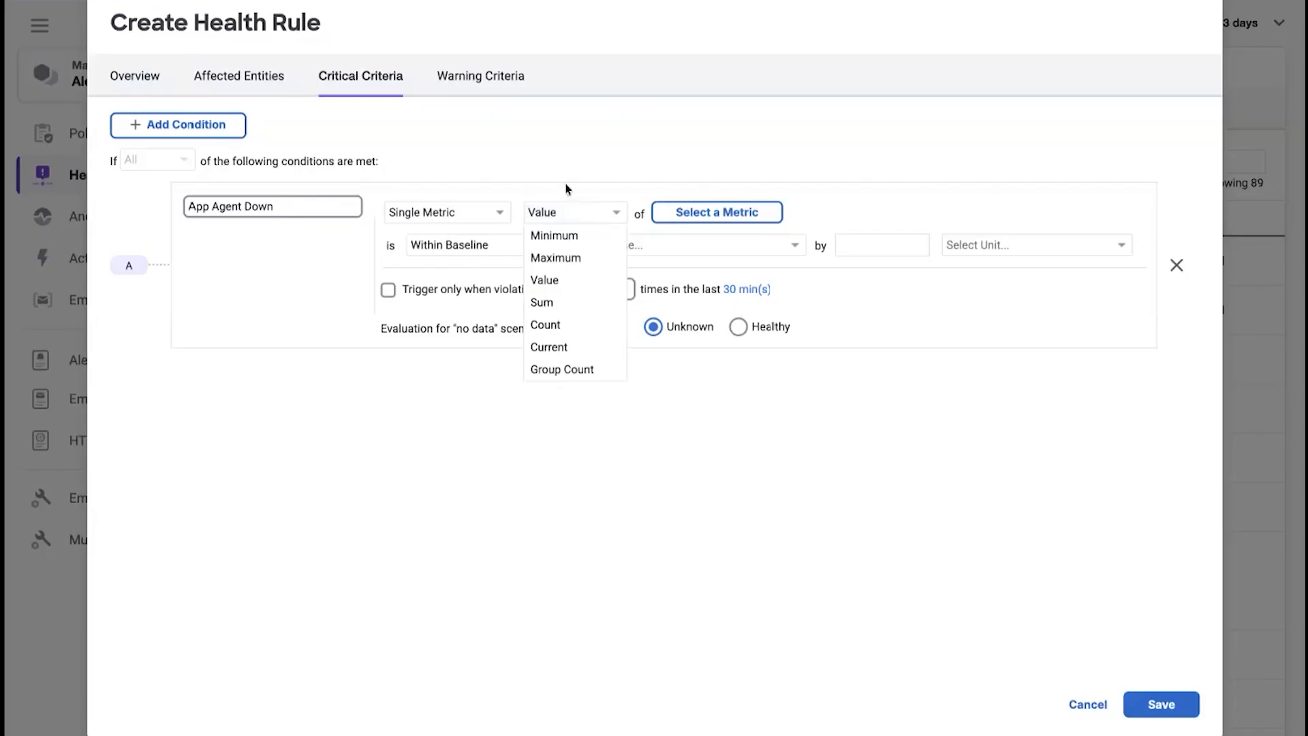
pyautogui.click(306, 223)
# Step: Try a condition name with "Metric" in it and set the name back to "App Agent Down"
pyautogui.doubleClick(304, 205)
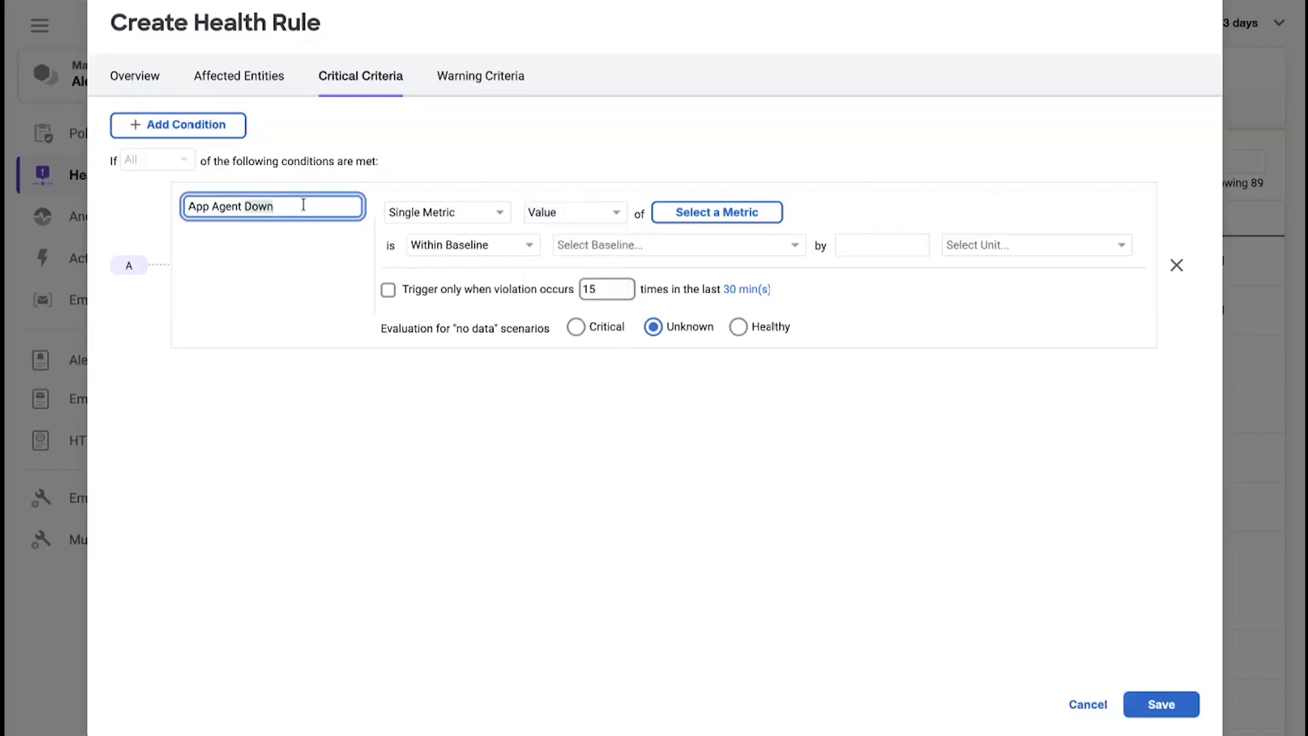
pyautogui.press('BackSpace')
pyautogui.press('BackSpace')
pyautogui.press('BackSpace')
pyautogui.press('BackSpace')
pyautogui.press('BackSpace')
pyautogui.press('BackSpace')
pyautogui.press('BackSpace')
pyautogui.press('BackSpace')
pyautogui.press('BackSpace')
pyautogui.write('Metric')
pyautogui.press('BackSpace')
pyautogui.press('BackSpace')
pyautogui.press('BackSpace')
pyautogui.press('BackSpace')
pyautogui.press('BackSpace')
pyautogui.press('BackSpace')
pyautogui.write('App Agent Down')
# Step: Choose Agent|App|Availability from the metric tree as the condition's metric
pyautogui.click(711, 213)
pyautogui.click(436, 203)
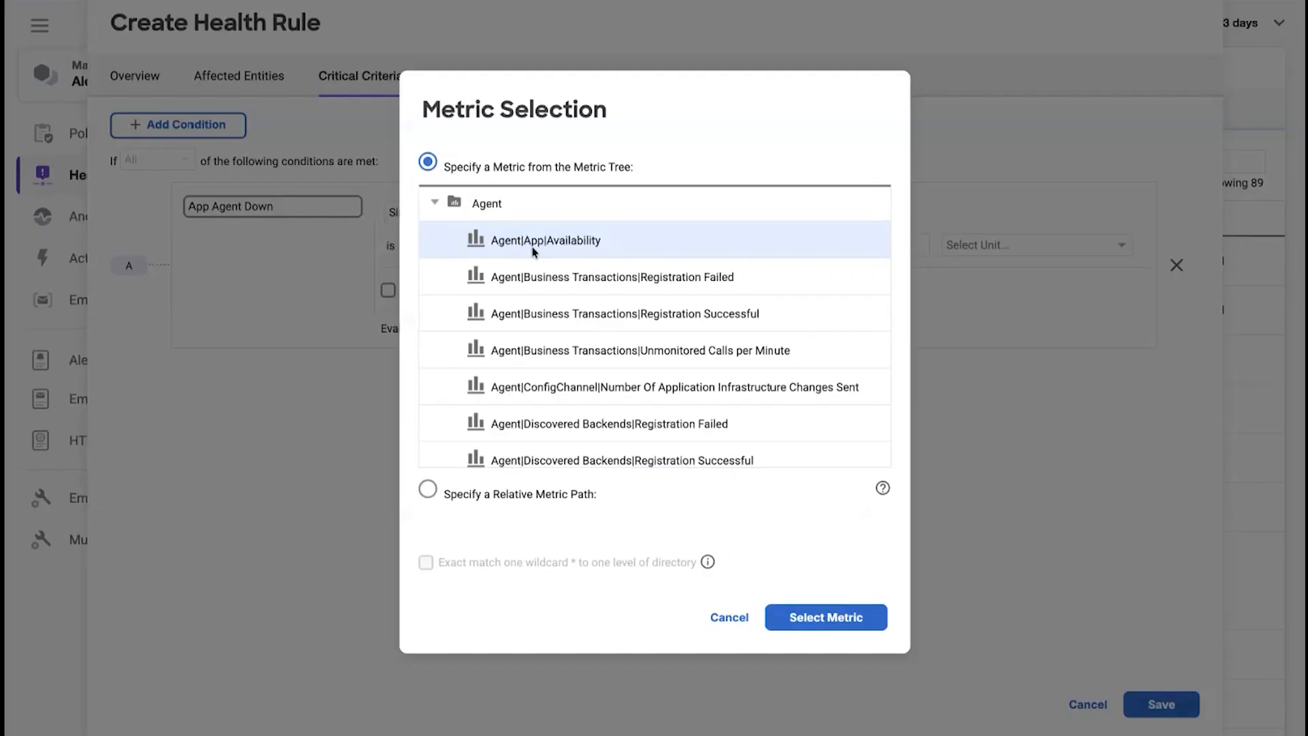
pyautogui.click(809, 617)
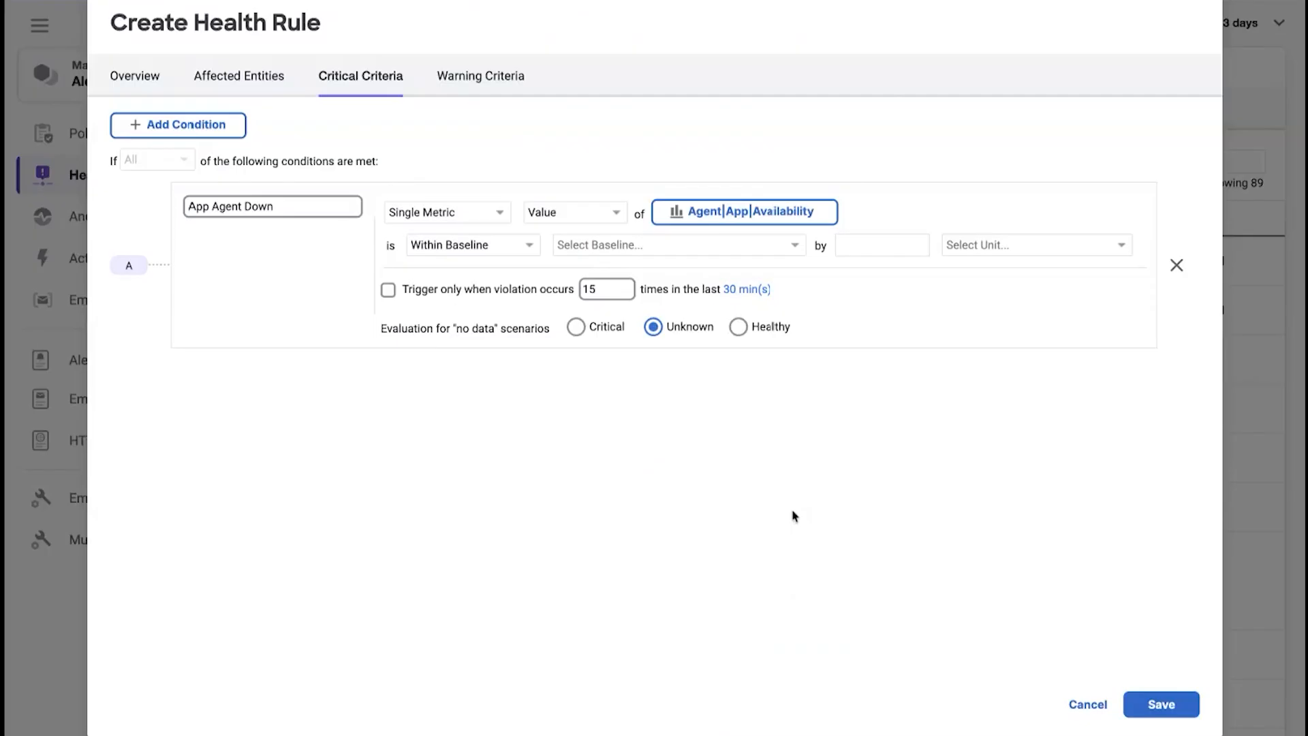
# Step: Set the availability condition's comparison to != Specific Value with a value of 1
pyautogui.click(538, 257)
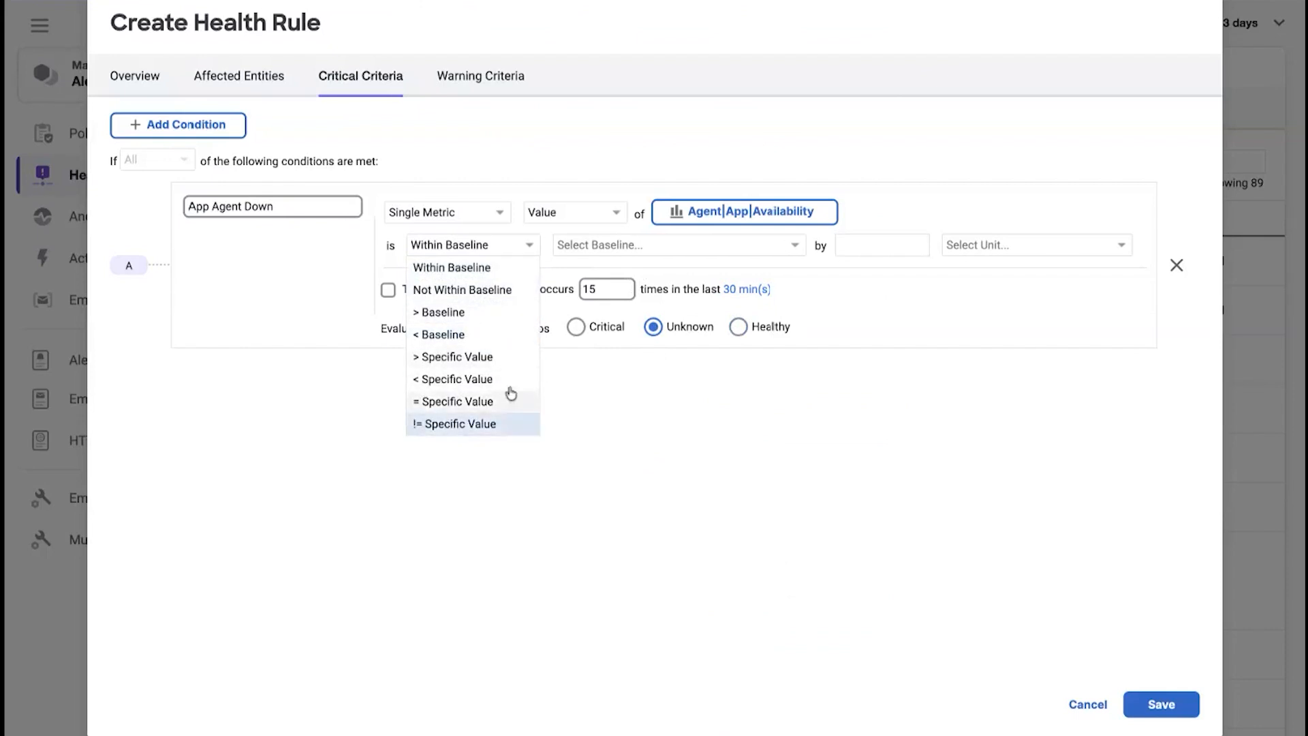
pyautogui.click(484, 424)
pyautogui.click(582, 248)
pyautogui.write('1')
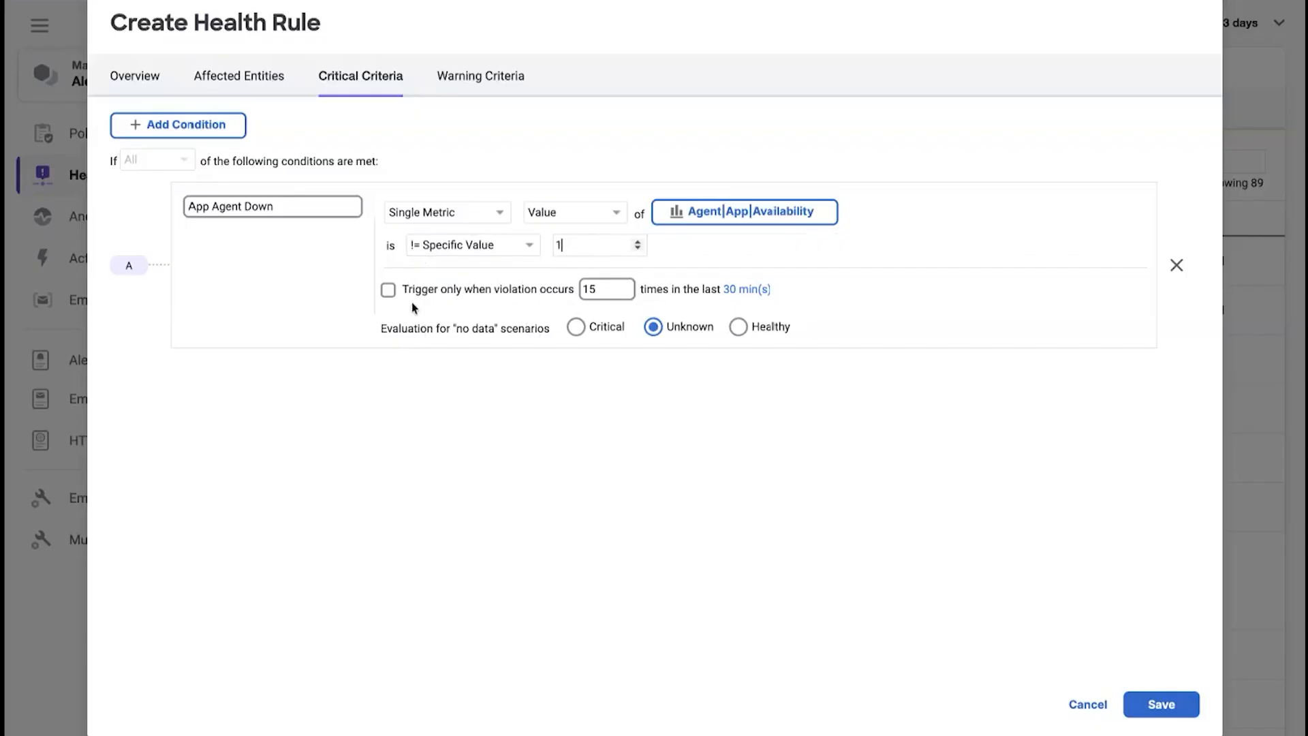
# Step: Compare the condition's violation time window with the amount of data set in the rule's overview
pyautogui.moveTo(815, 288); pyautogui.dragTo(722, 288)
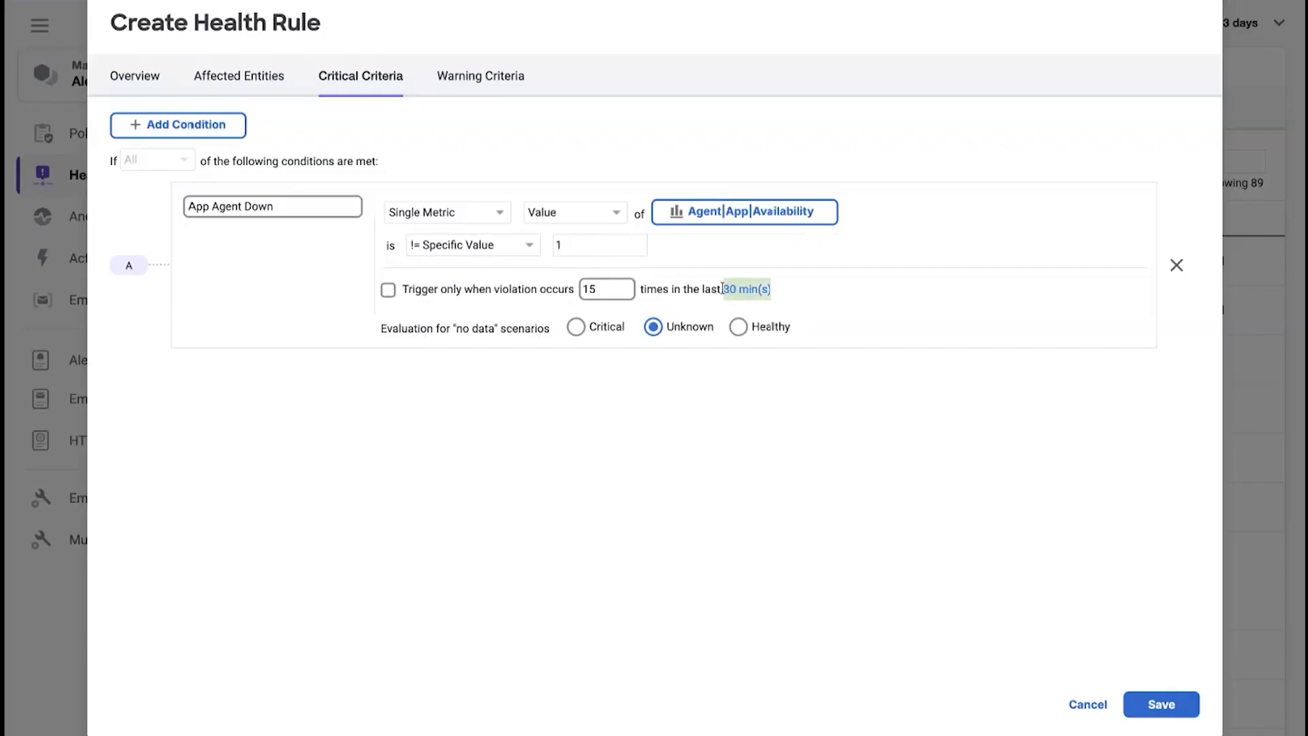
pyautogui.click(153, 77)
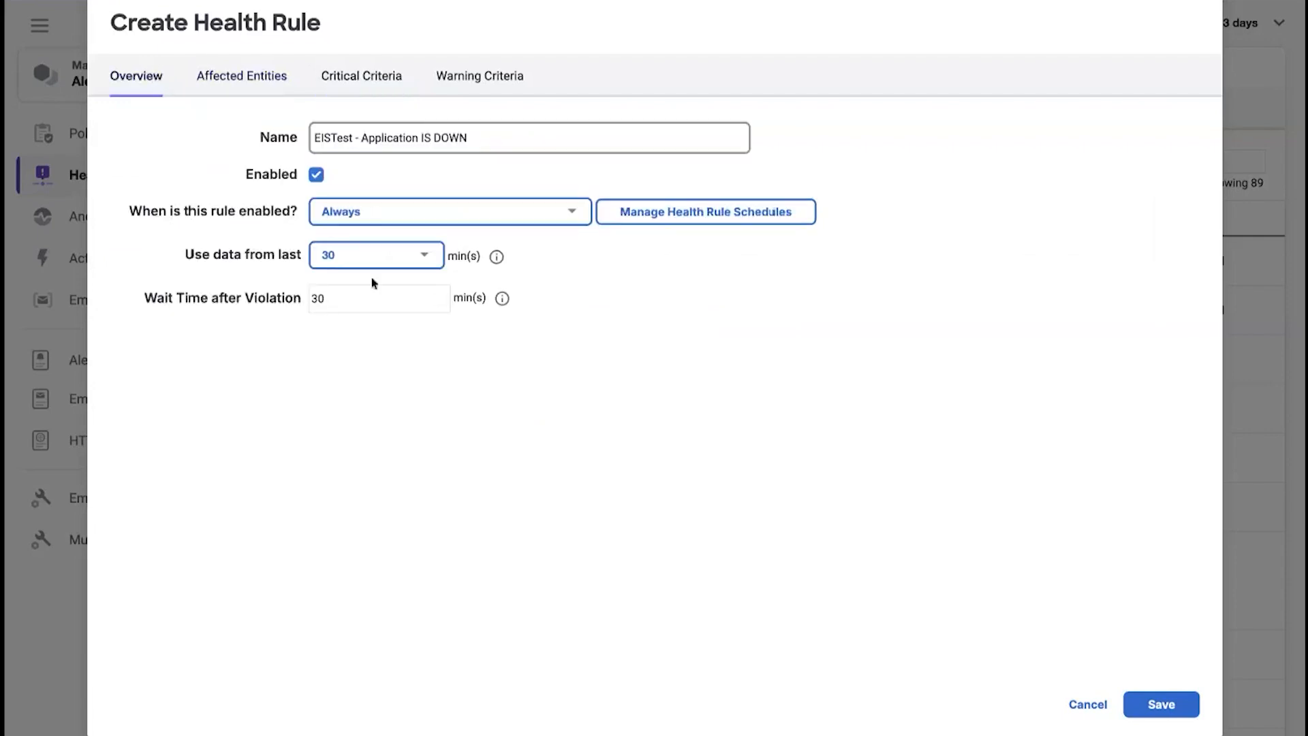
pyautogui.click(379, 262)
pyautogui.click(681, 397)
pyautogui.click(374, 64)
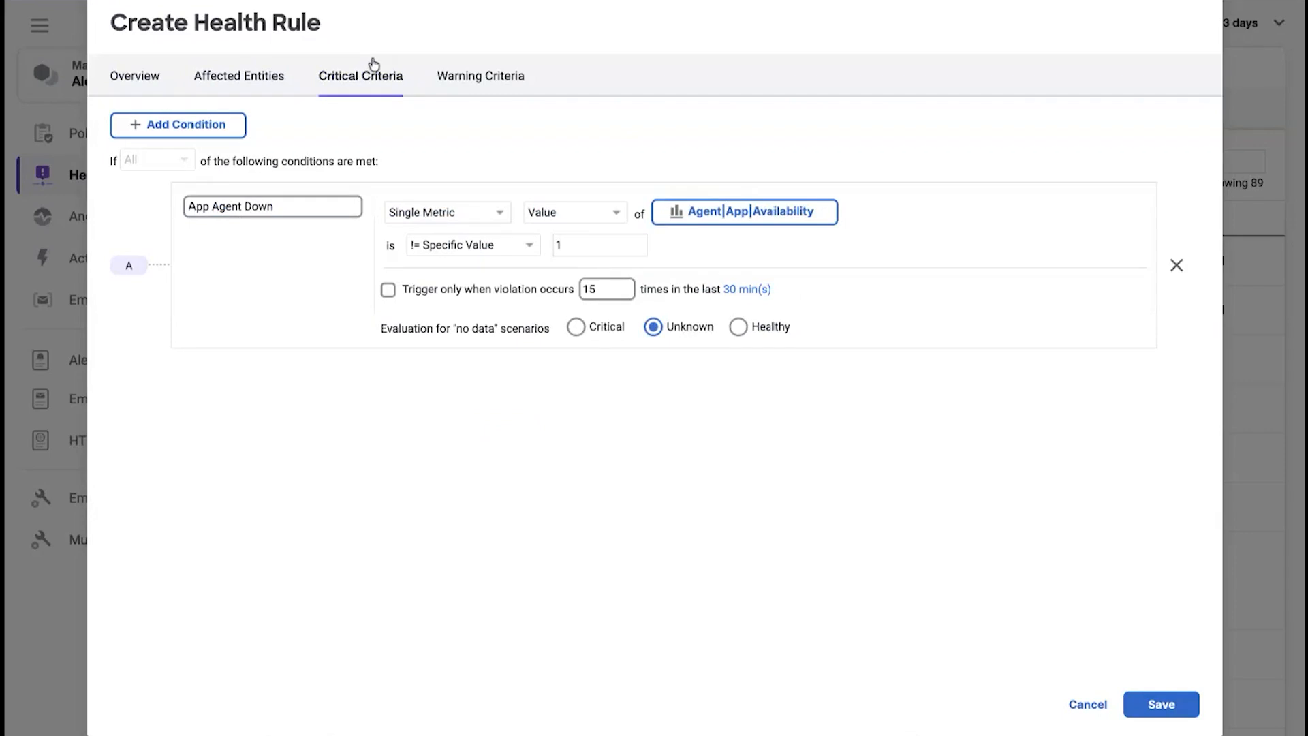
pyautogui.moveTo(775, 289); pyautogui.dragTo(722, 294)
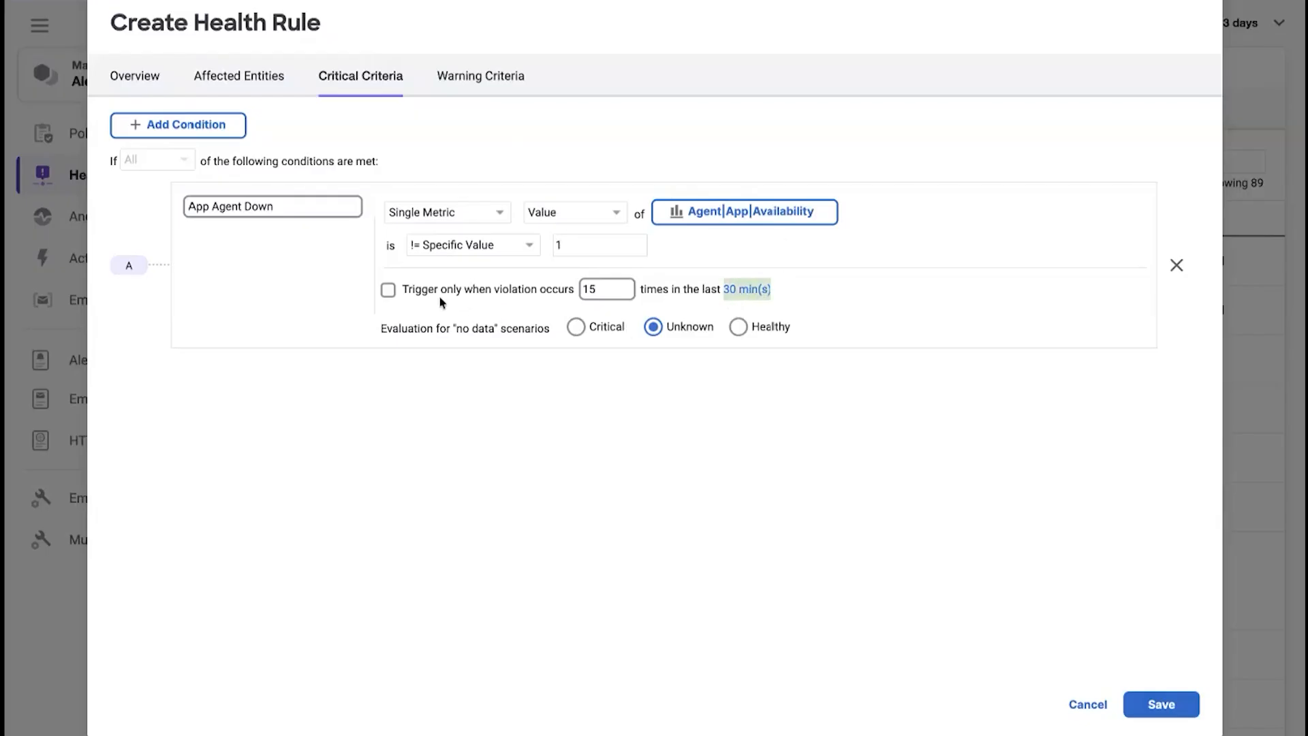
# Step: Enable triggering only when the violation occurs 15 times in the time window, and evaluate "no data" scenarios as Critical
pyautogui.click(391, 292)
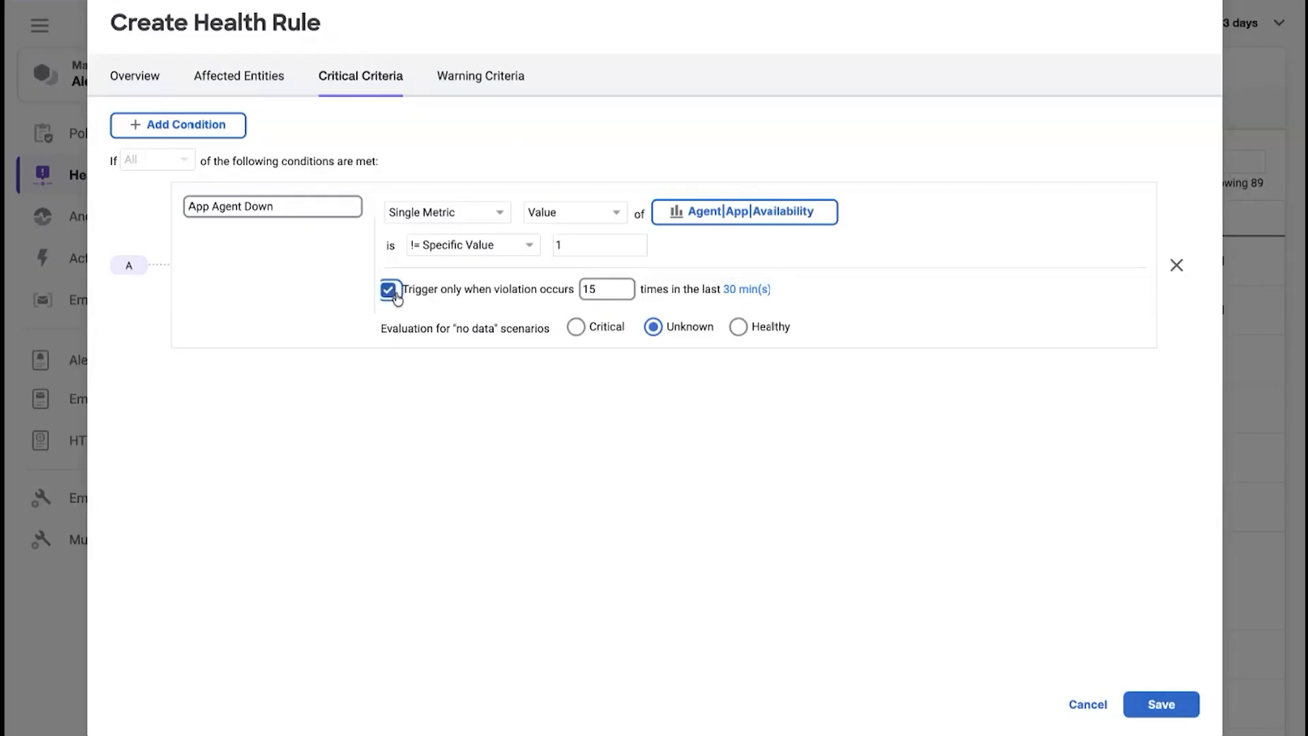
pyautogui.click(390, 291)
pyautogui.click(395, 297)
pyautogui.click(581, 332)
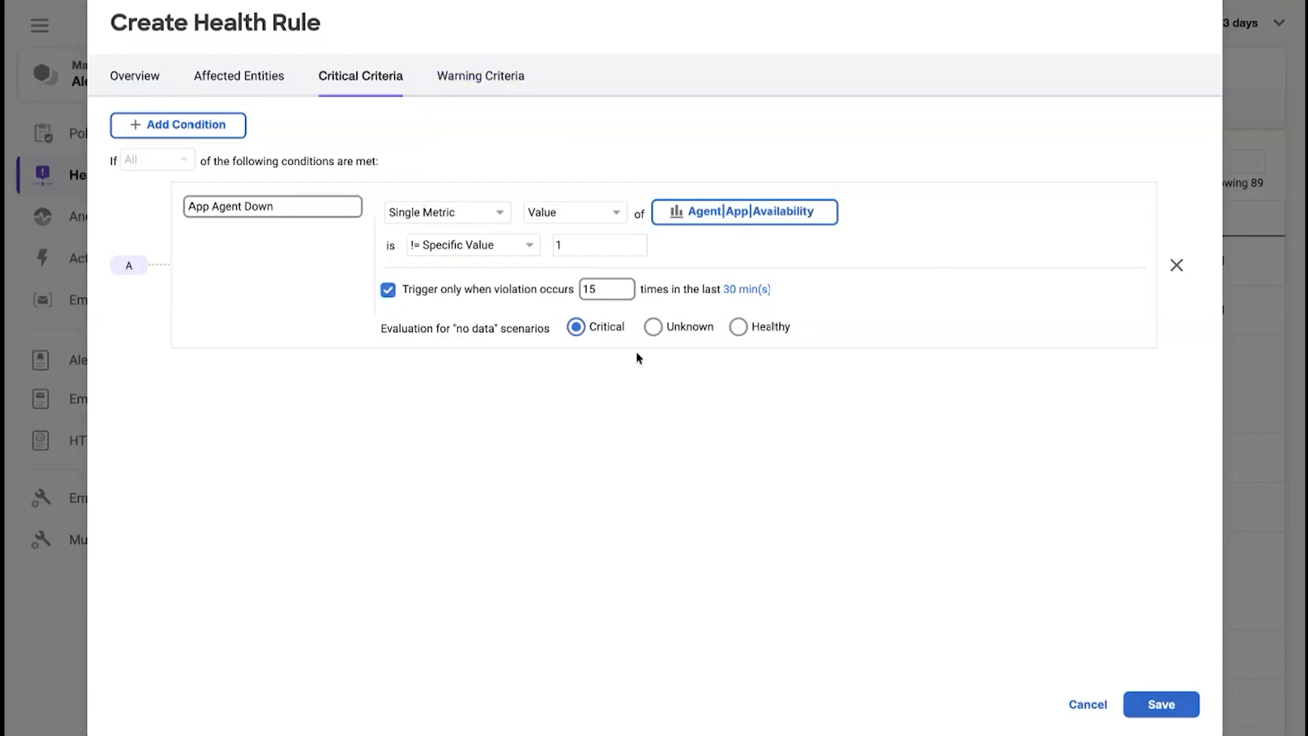
# Step: Recheck the affected nodes and critical criteria, and save the health rule
pyautogui.click(240, 75)
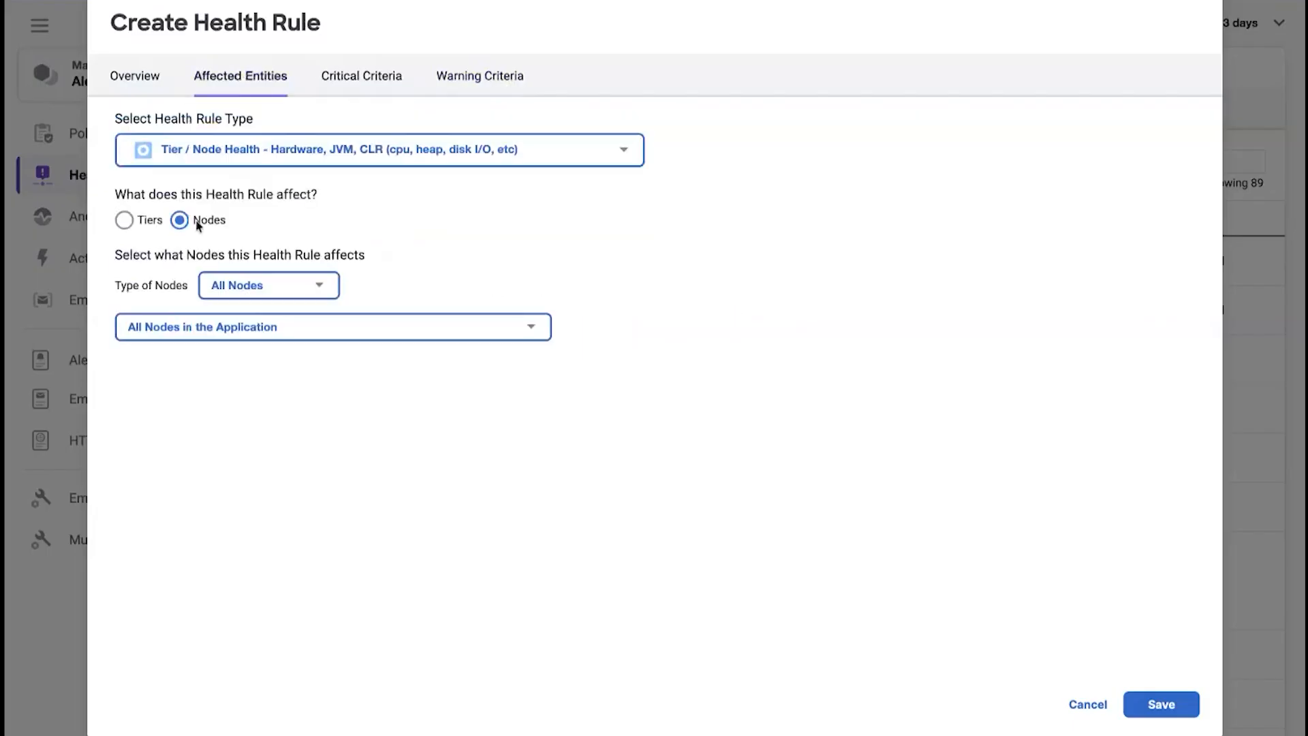
pyautogui.click(369, 76)
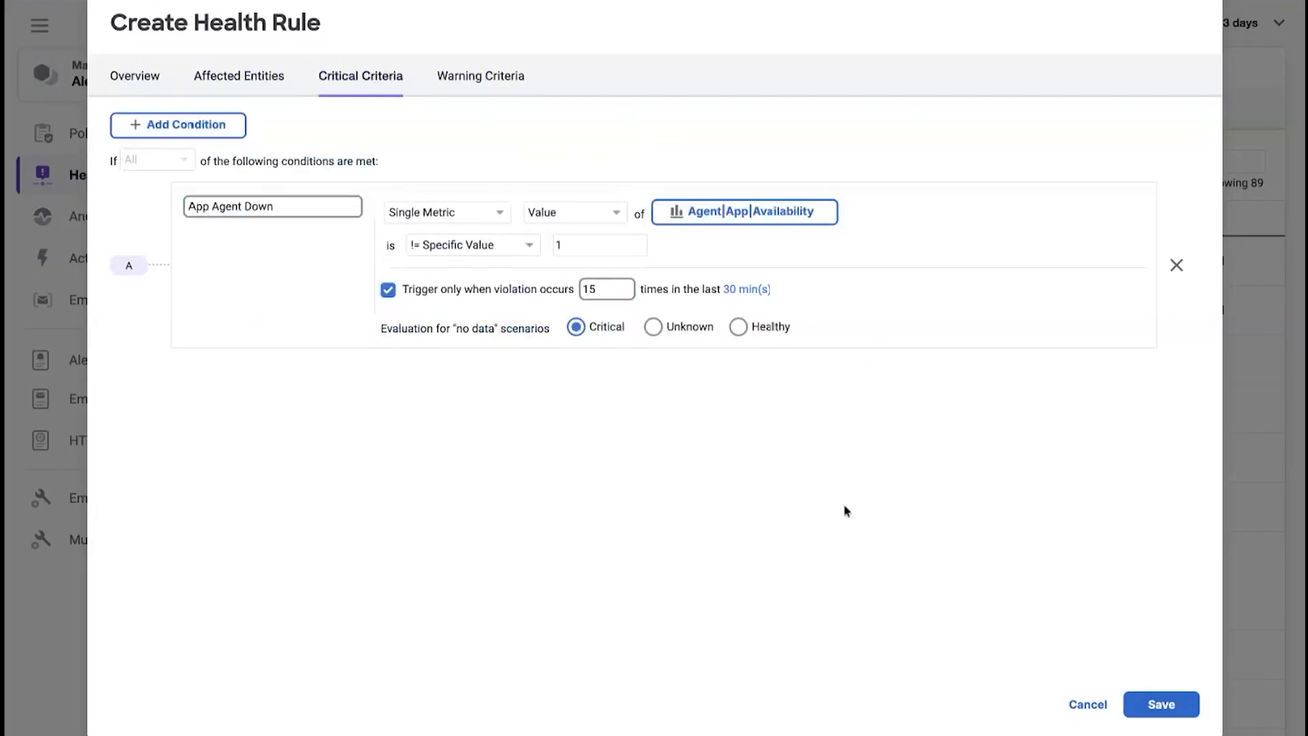
pyautogui.click(1170, 704)
# Step: Examine the evaluation events listed for the EISSample-Application Response to High health rule
pyautogui.click(824, 412)
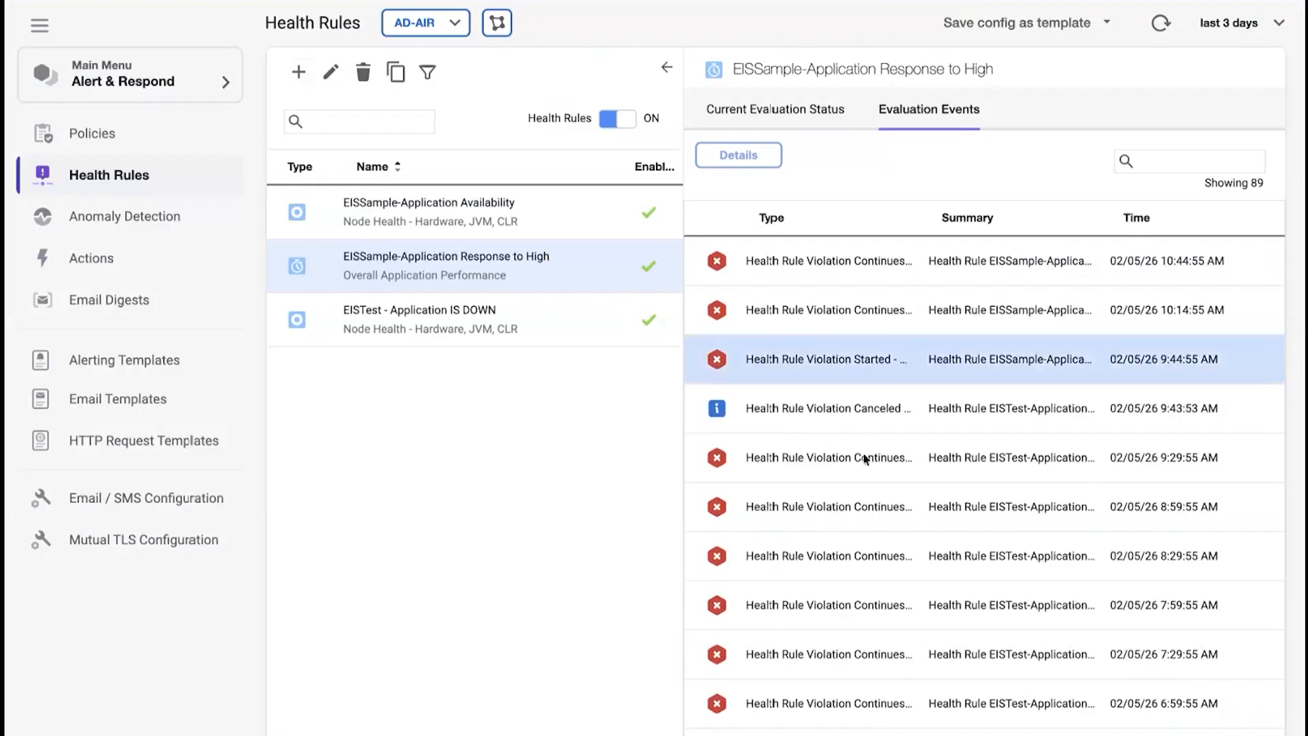
pyautogui.scroll(-4, 953, 483)
pyautogui.scroll(-12, 955, 487)
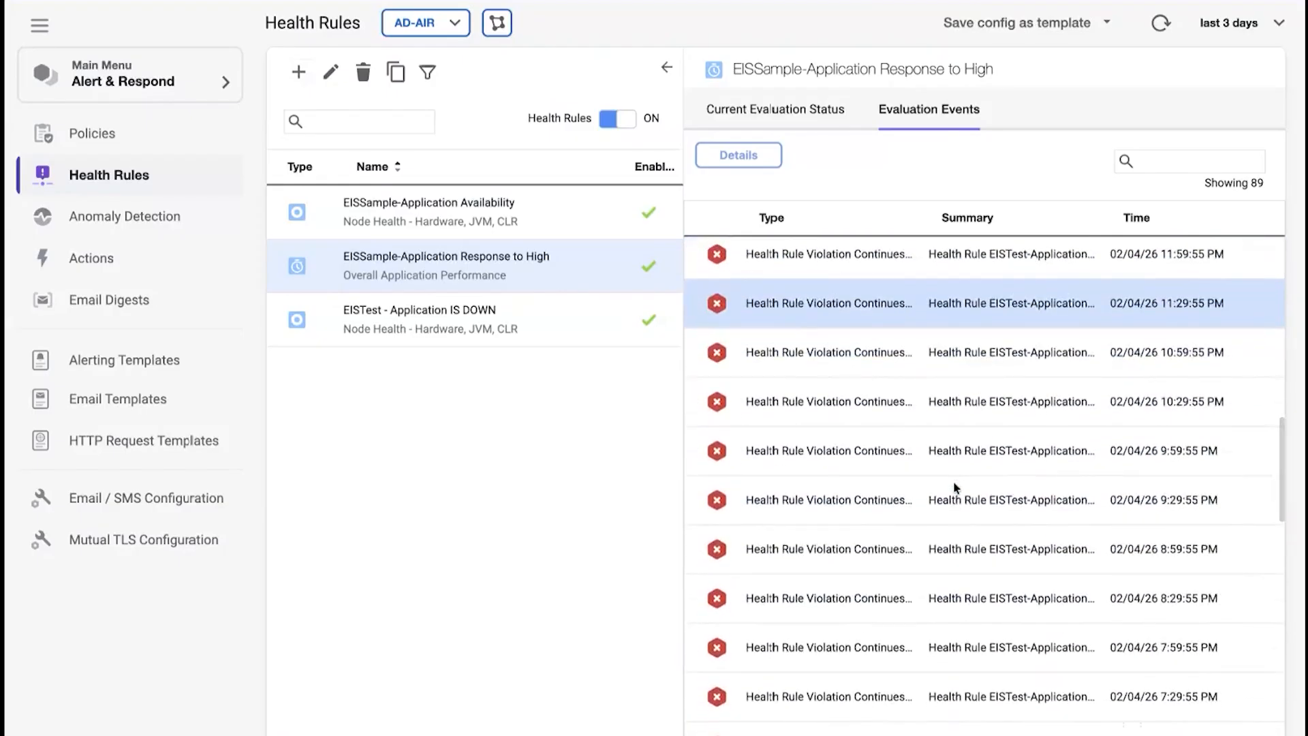
pyautogui.scroll(-3, 920, 327)
pyautogui.scroll(-6, 919, 327)
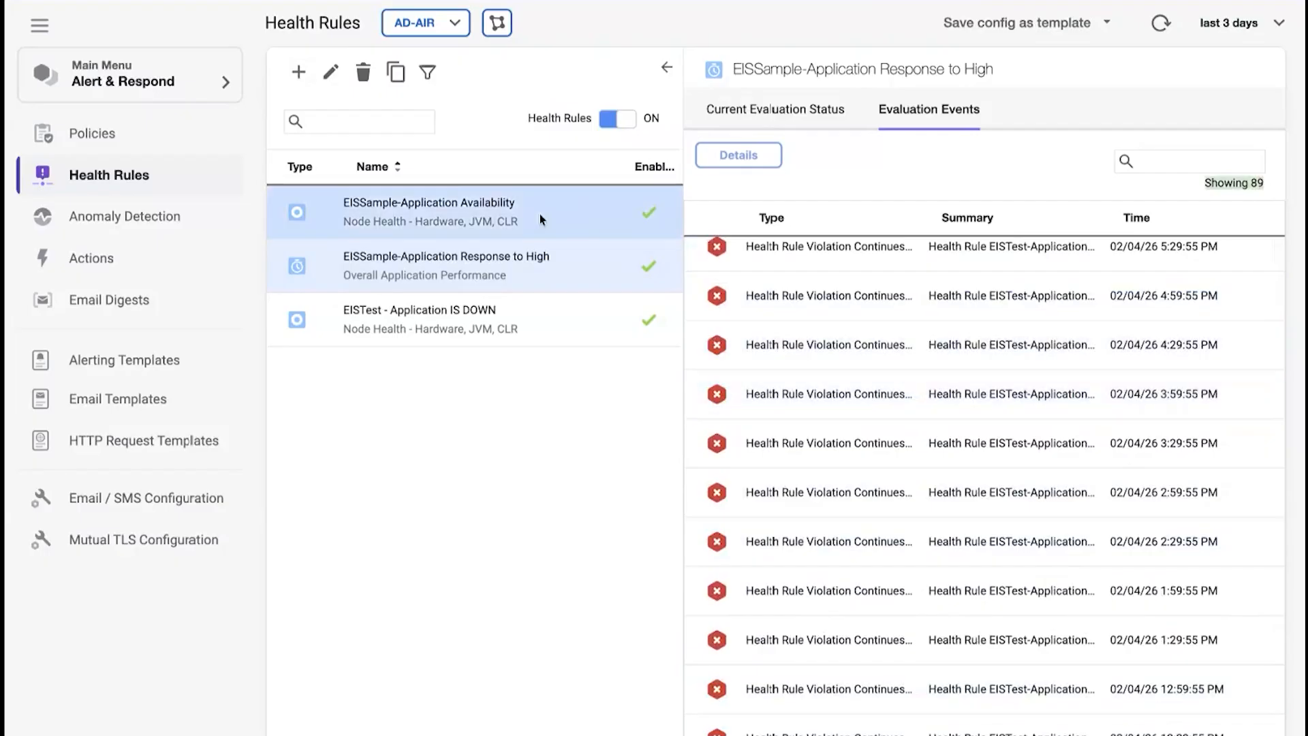
# Step: Create a new health rule named "EISTest - Overall Application Response"
pyautogui.click(301, 72)
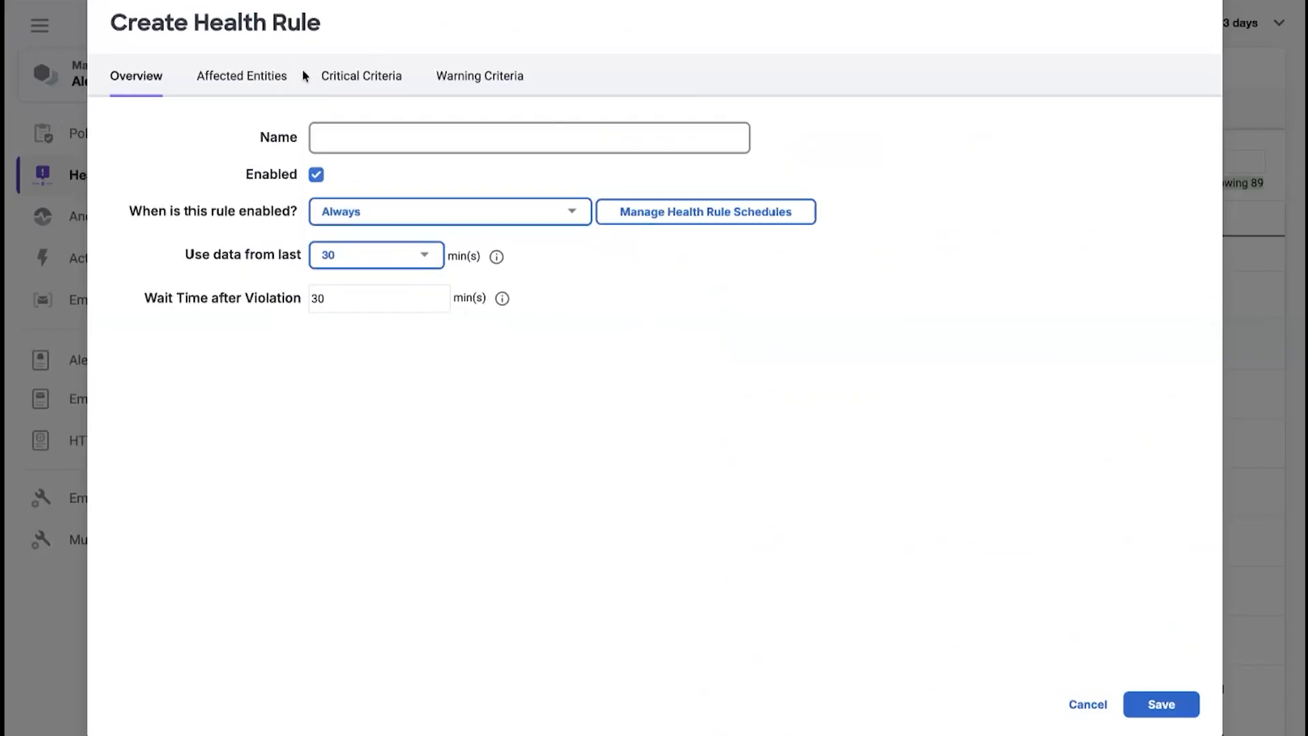
pyautogui.click(369, 143)
pyautogui.write('EIS')
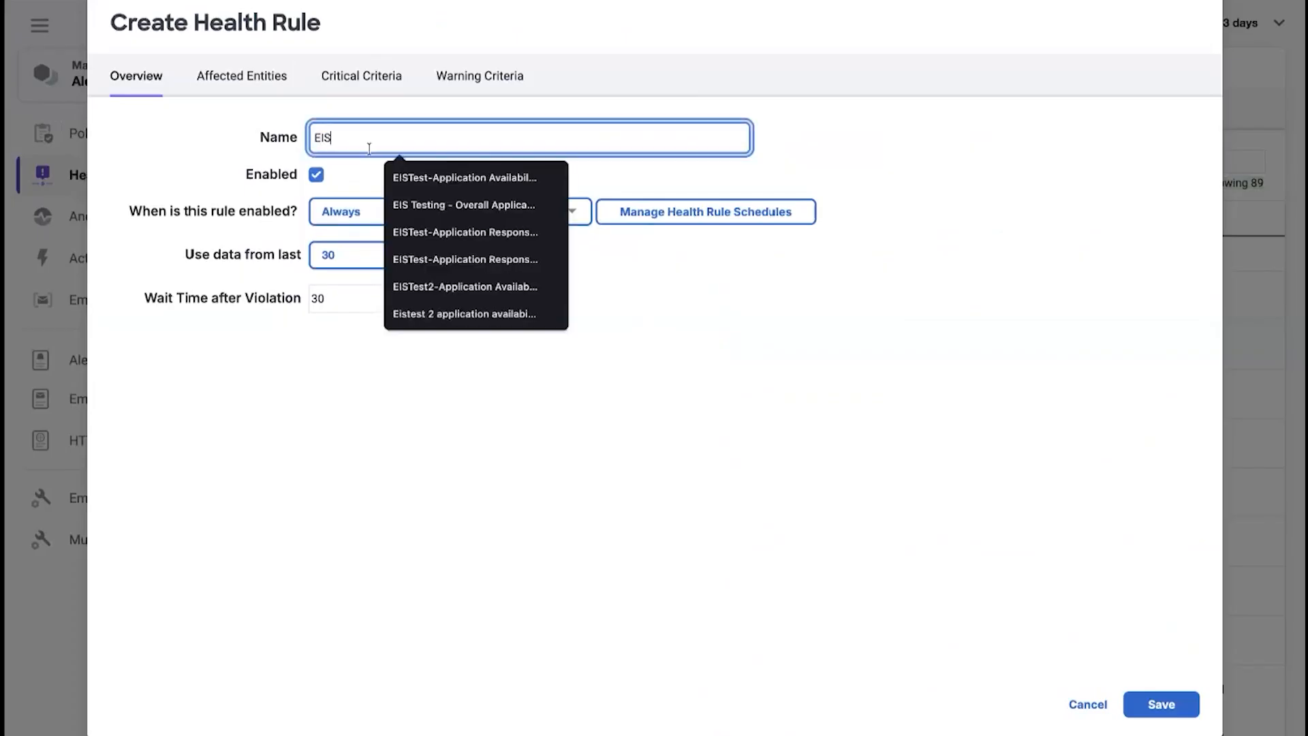
pyautogui.write('Test - Overall Application Response')
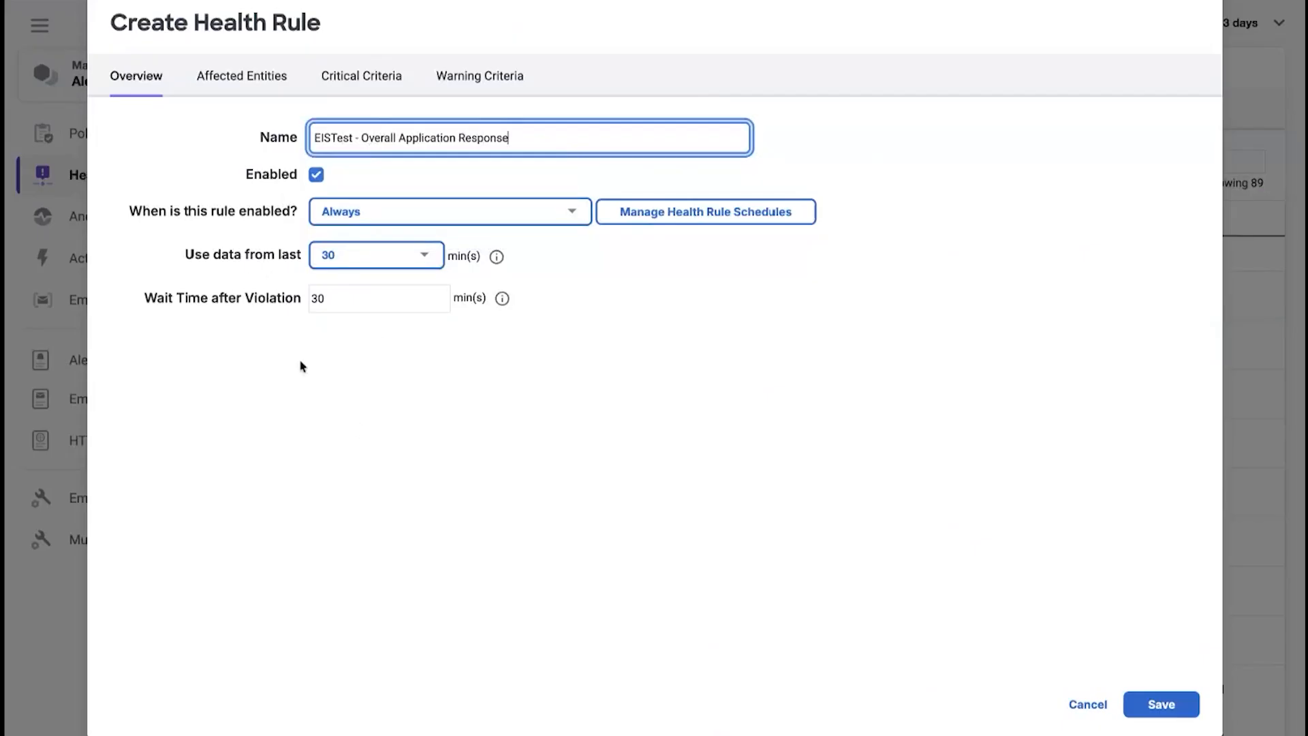
# Step: Set the health rule type for the affected entities to Overall Application Performance
pyautogui.click(231, 74)
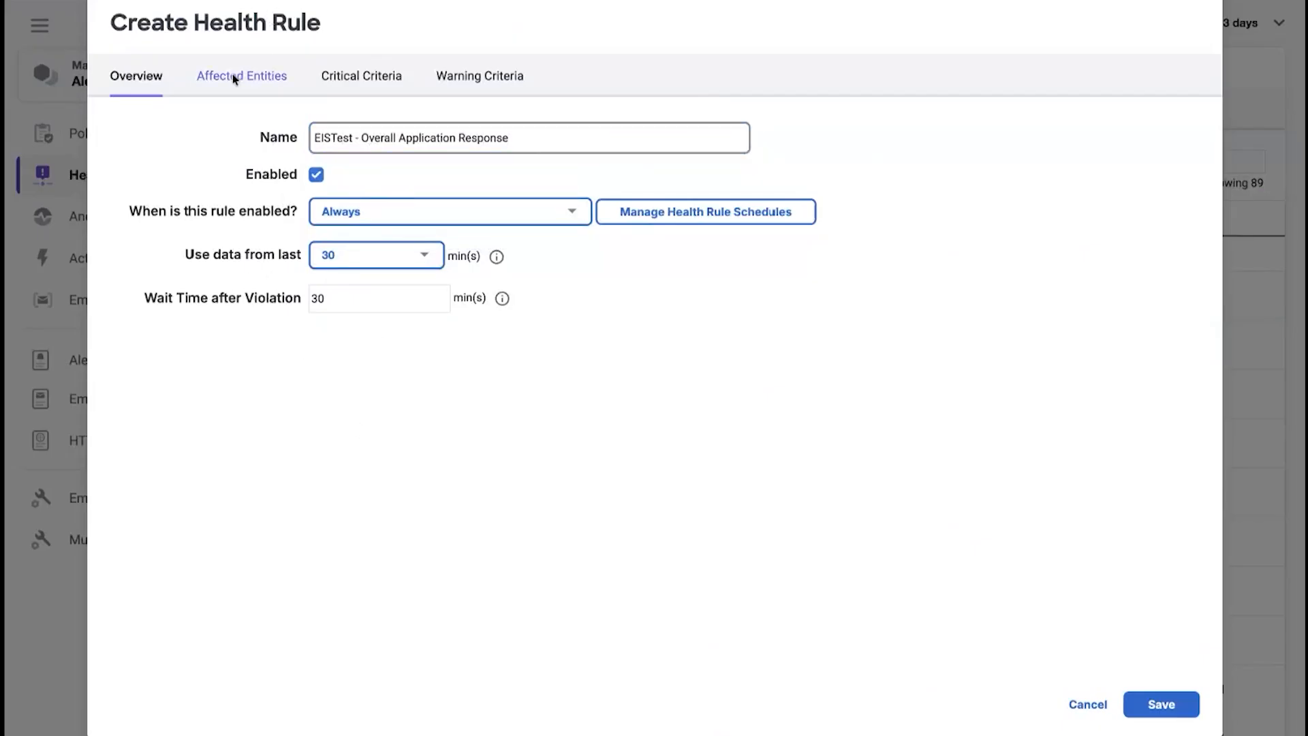
pyautogui.click(254, 152)
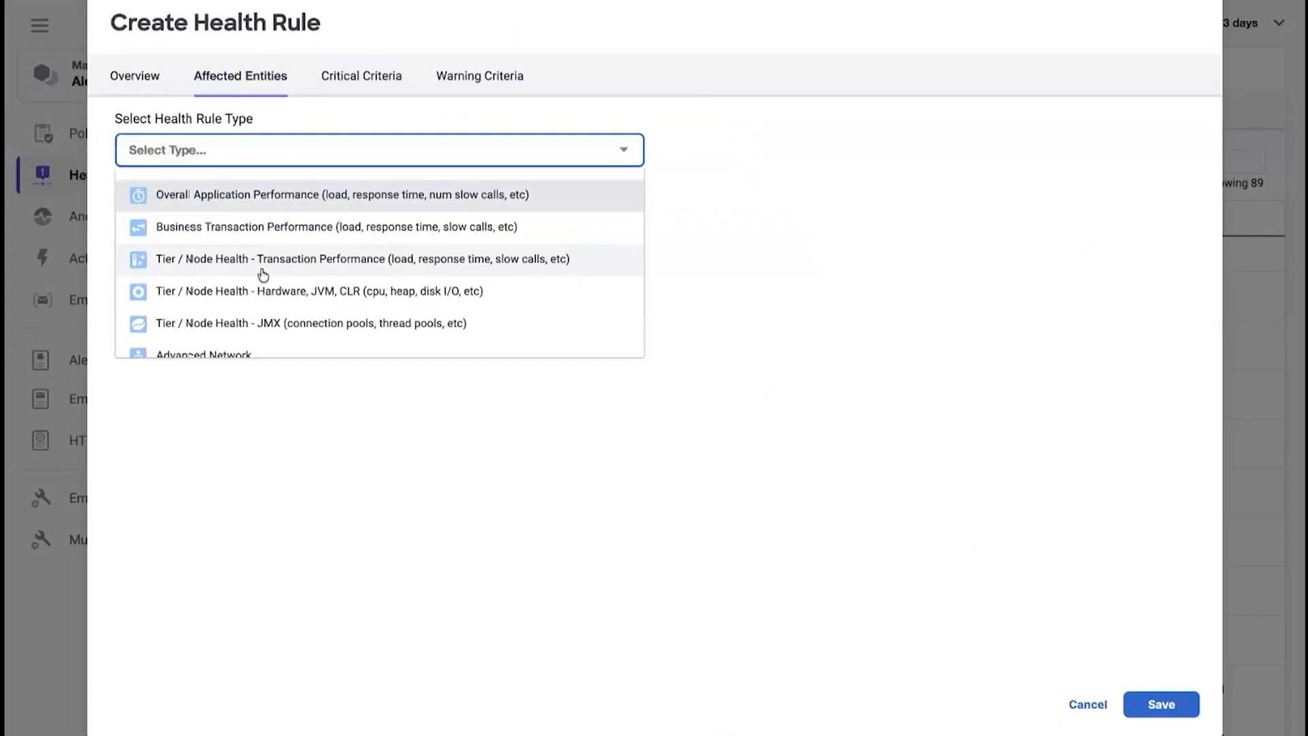
pyautogui.click(278, 199)
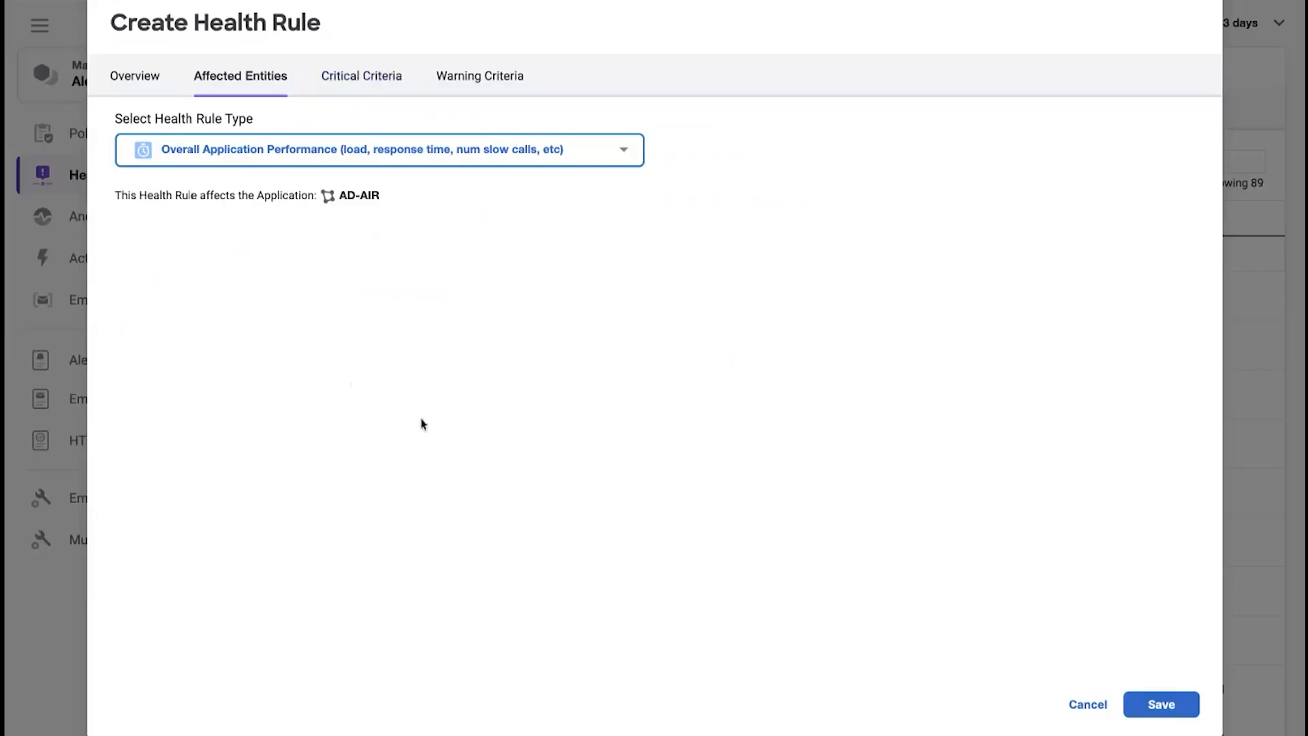
# Step: Add a critical criteria condition named "Overall Application Response > 500"
pyautogui.click(363, 81)
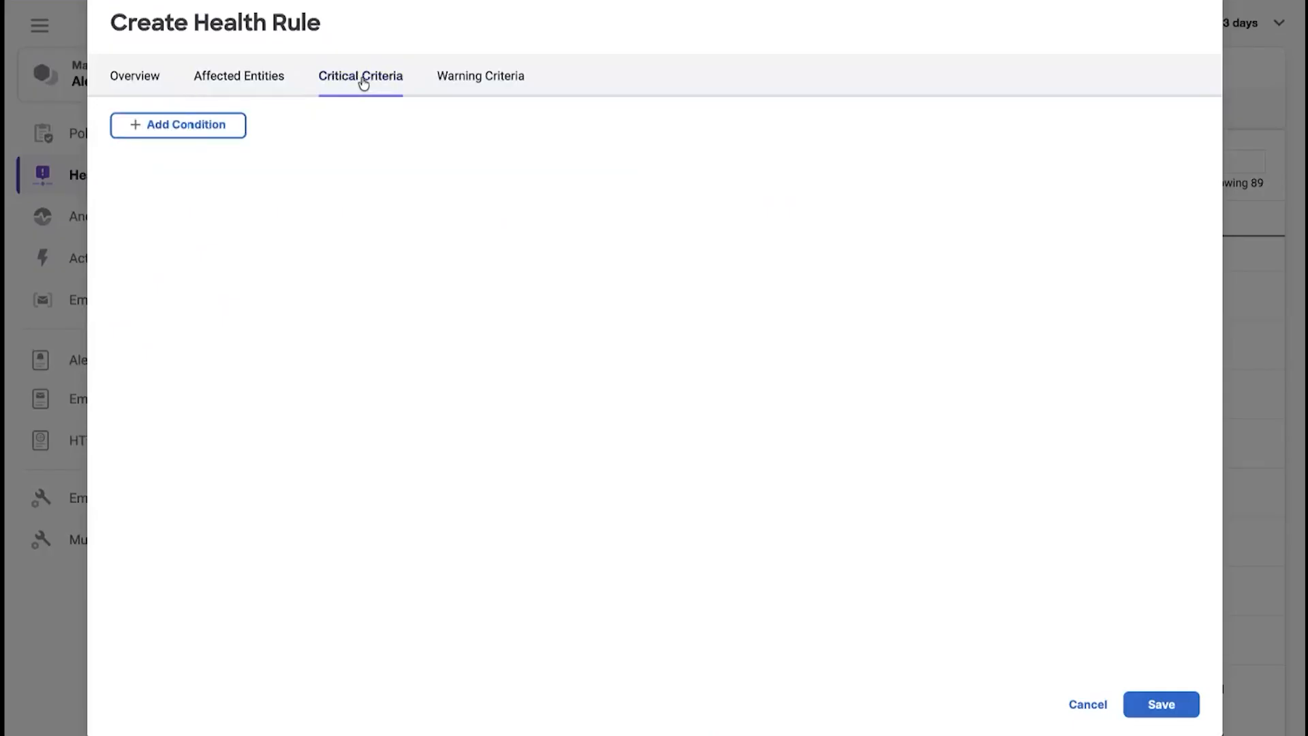
pyautogui.click(225, 128)
pyautogui.tripleClick(254, 206)
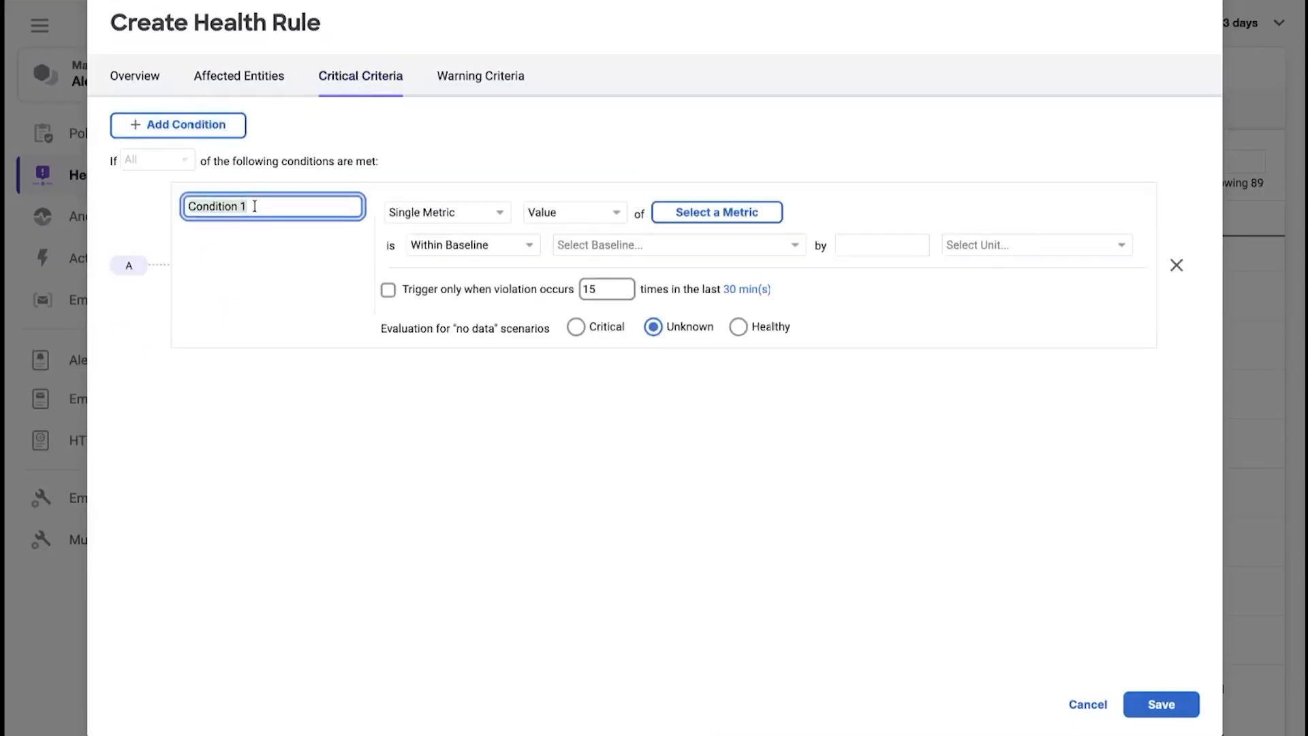
pyautogui.write('Overall Applicati')
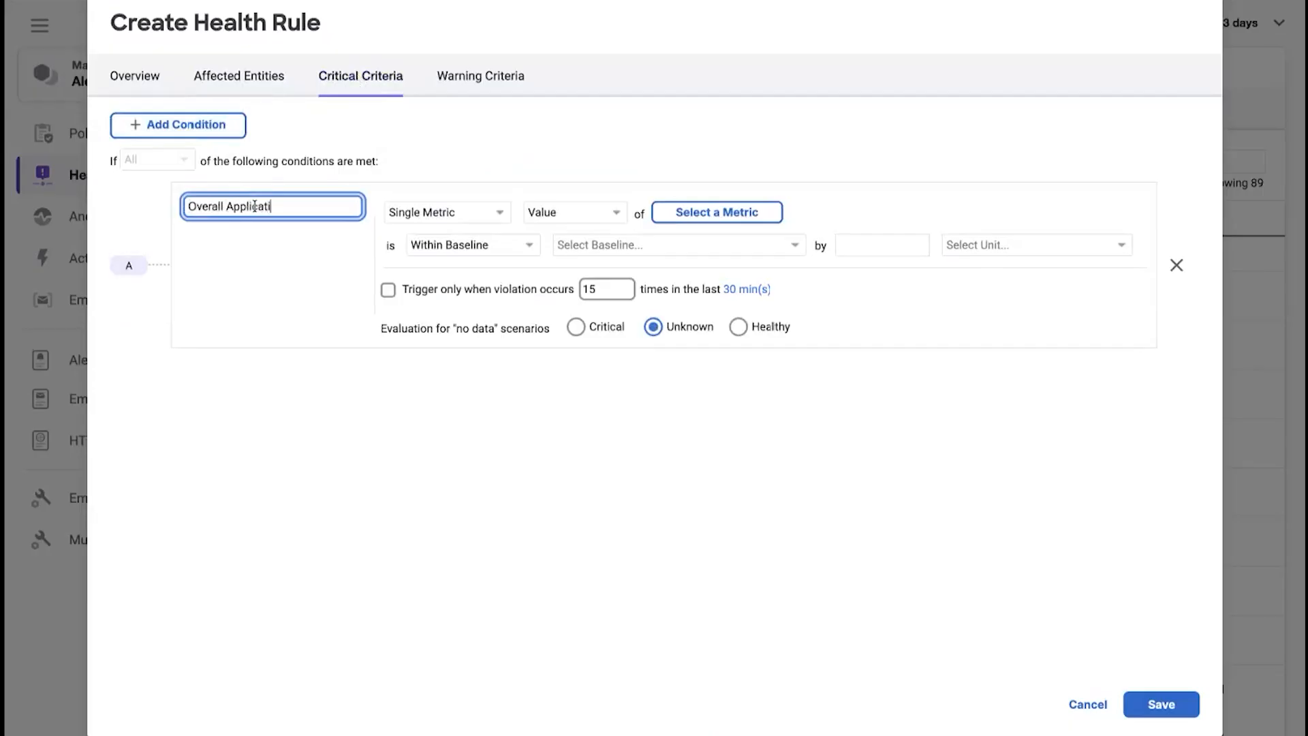
pyautogui.write('on Response > 40')
pyautogui.press('BackSpace')
pyautogui.press('BackSpace')
pyautogui.write('500')
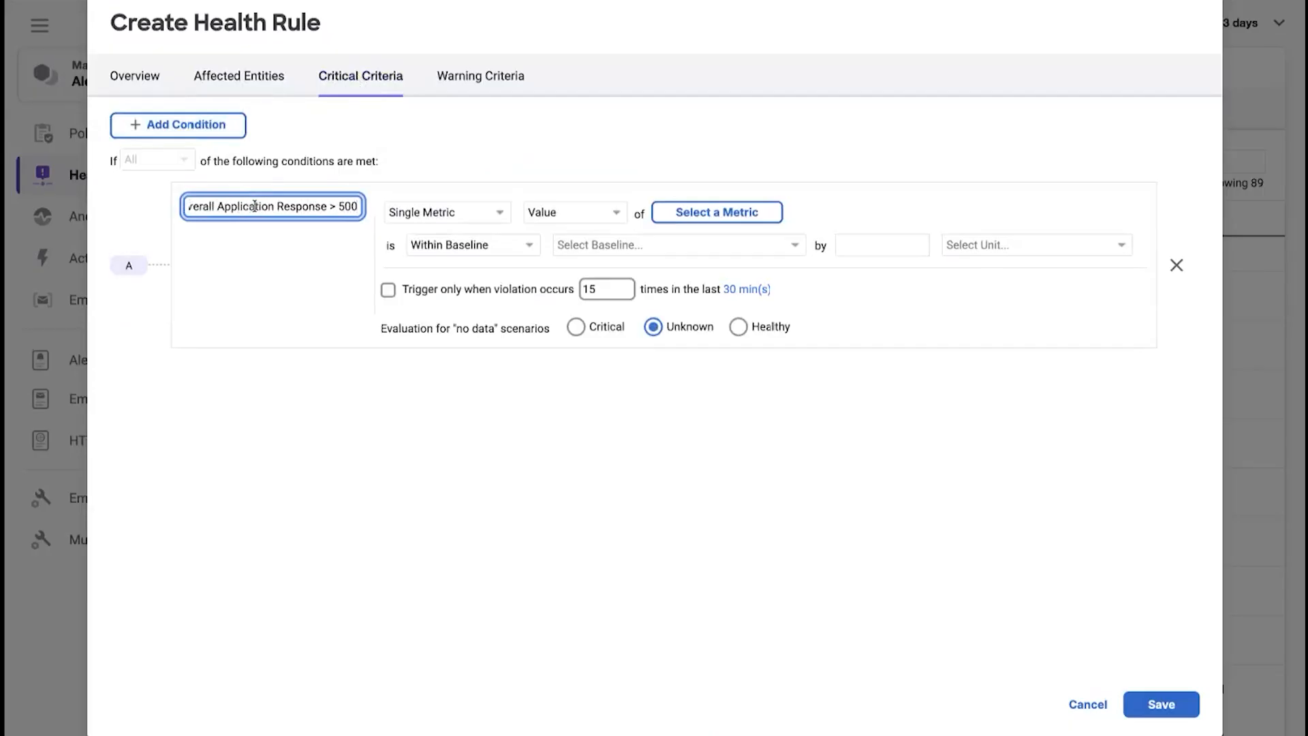
# Step: Make the critical condition check Average Response Time (ms) above a specific value of 500, triggering only when the violation occurs 15 times
pyautogui.click(466, 215)
pyautogui.click(467, 216)
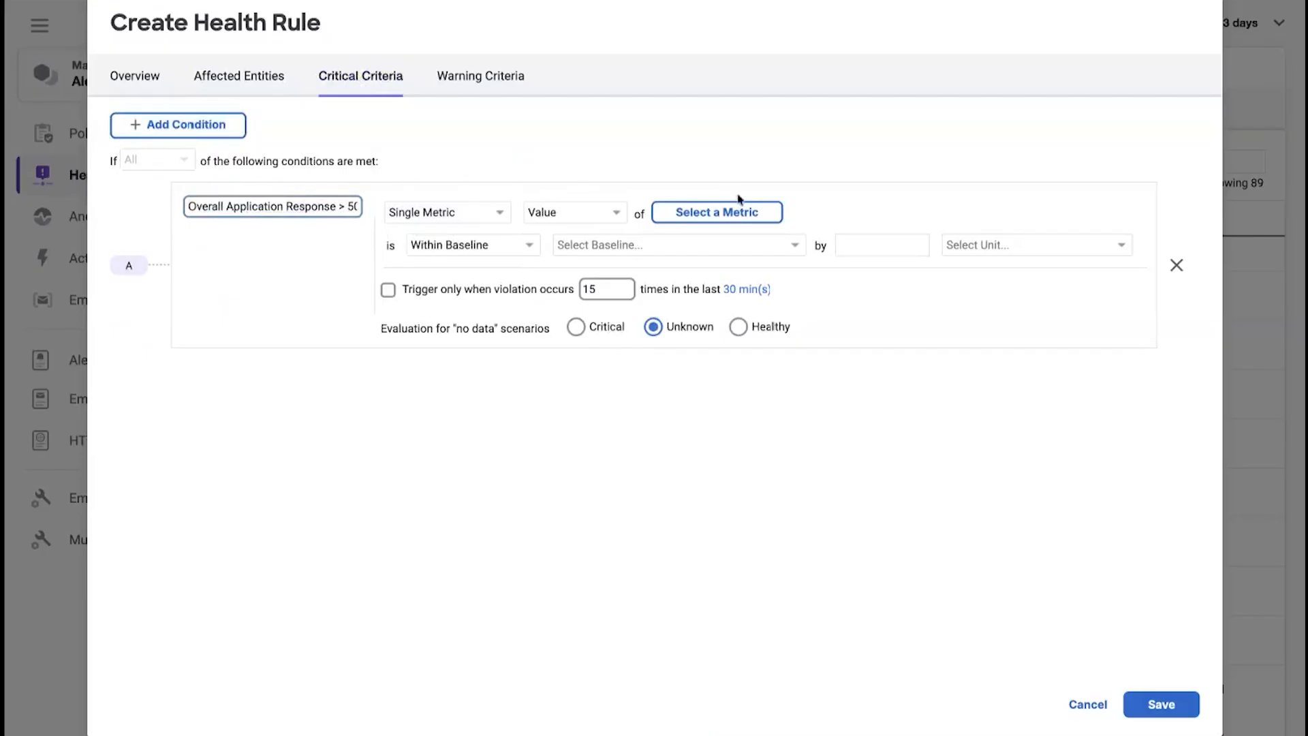
pyautogui.click(720, 212)
pyautogui.click(590, 221)
pyautogui.click(837, 637)
pyautogui.click(453, 357)
pyautogui.click(584, 250)
pyautogui.write('500')
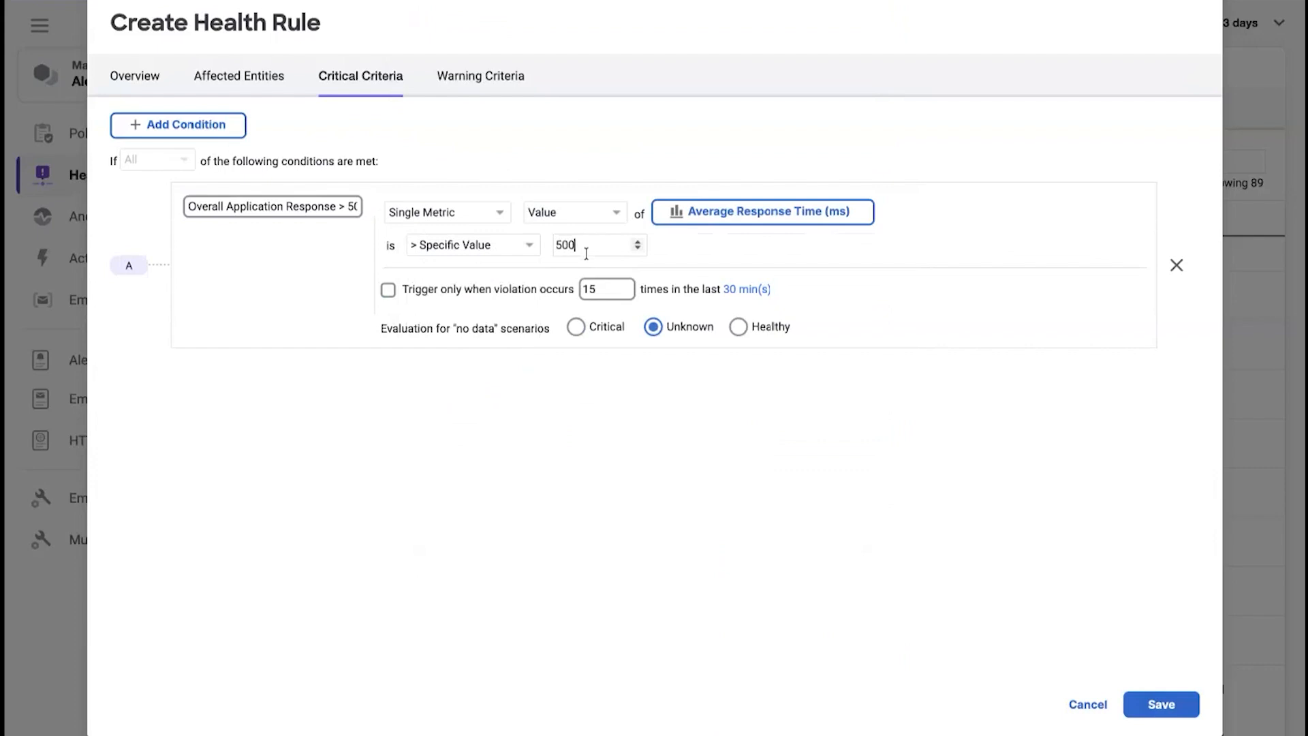
pyautogui.click(388, 291)
# Step: Copy the critical criteria into the warning criteria, change 500 to 400 in the condition's name and threshold, and save the health rule
pyautogui.click(487, 75)
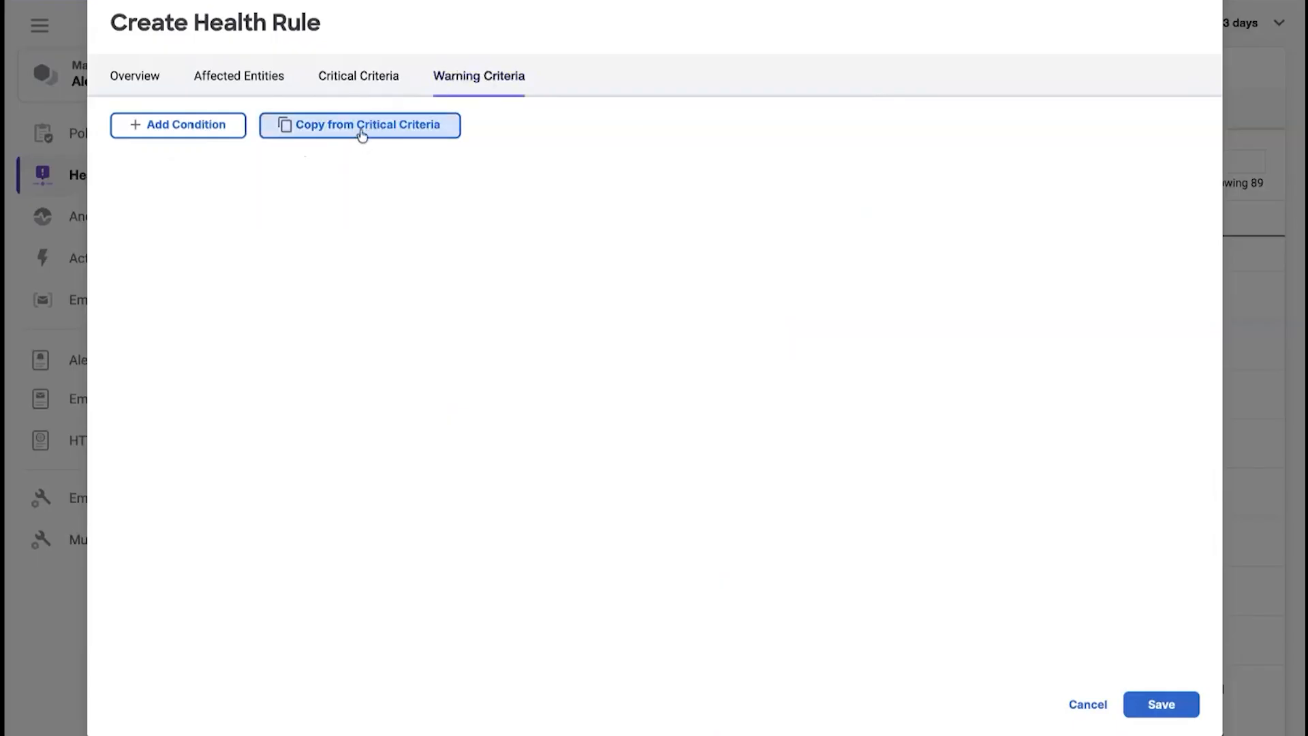
pyautogui.click(365, 137)
pyautogui.click(345, 207)
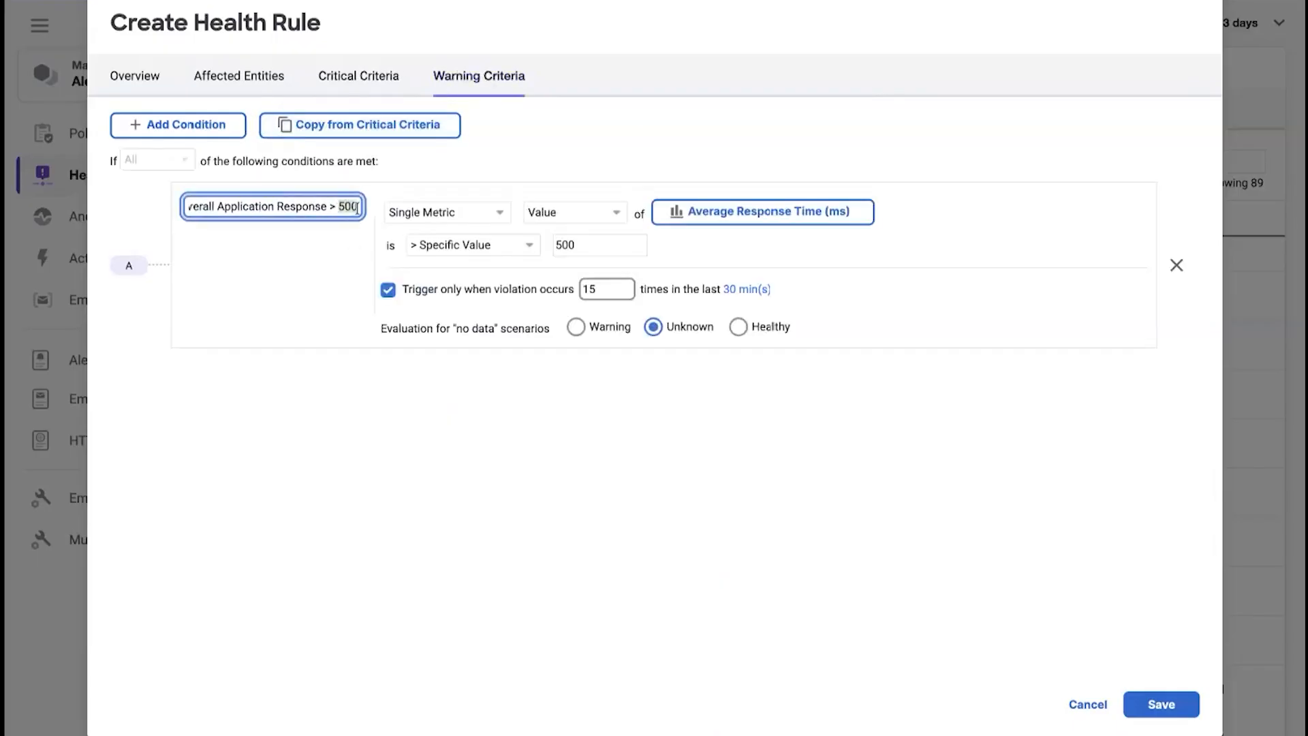
pyautogui.write('4')
pyautogui.click(560, 245)
pyautogui.press('BackSpace')
pyautogui.write('4')
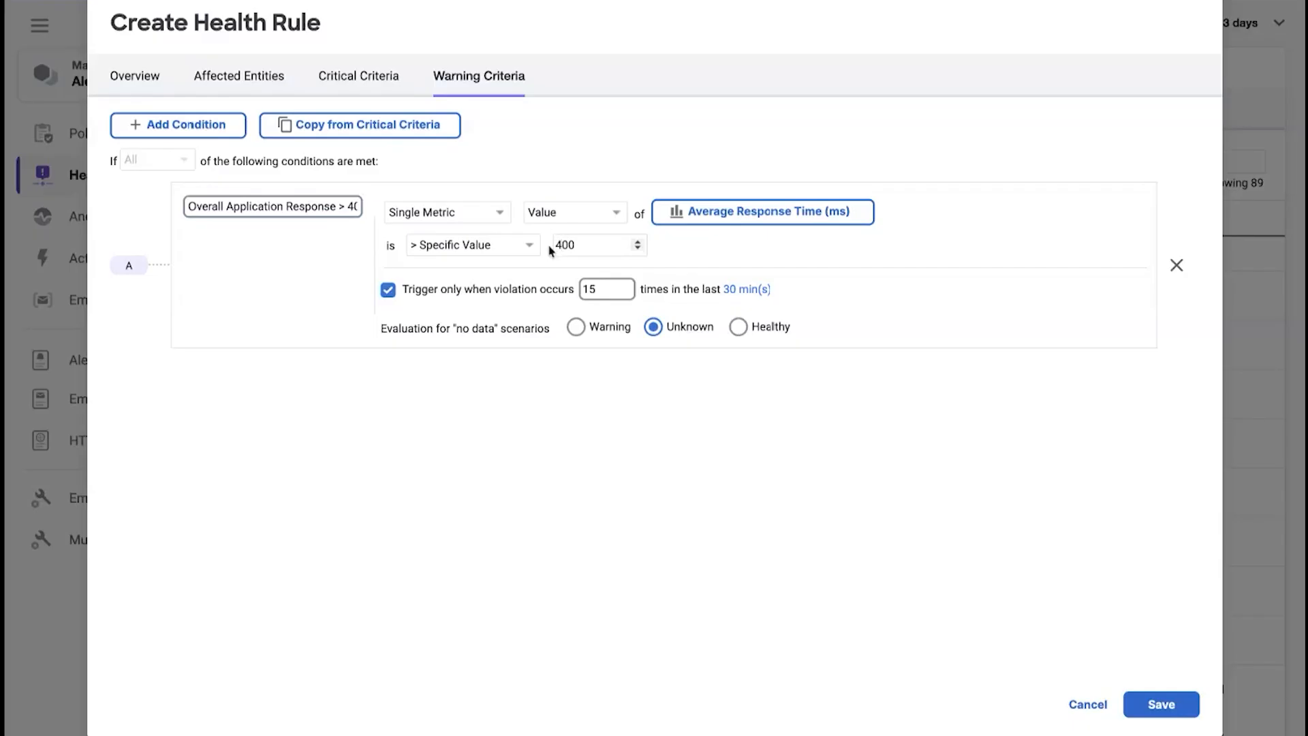
pyautogui.click(1162, 705)
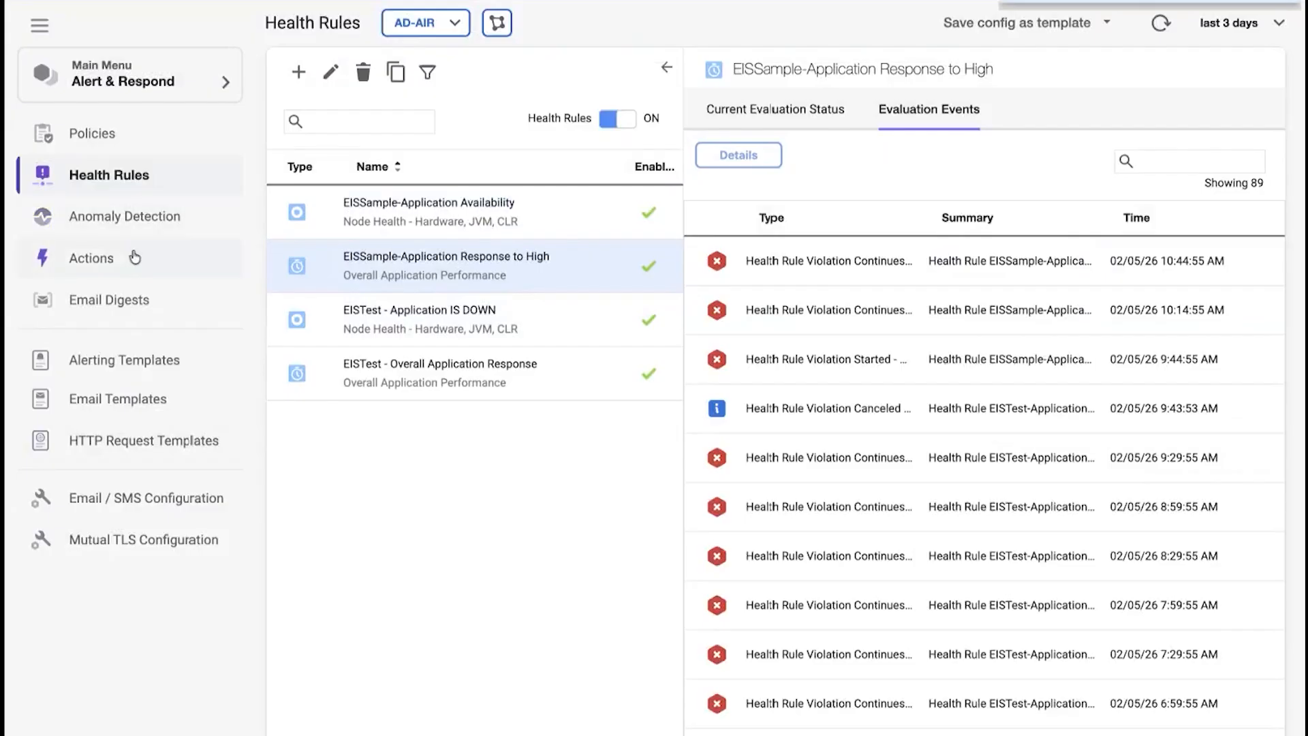
# Step: Create a new action that sends an email and name it "EIS Test Email"
pyautogui.click(224, 275)
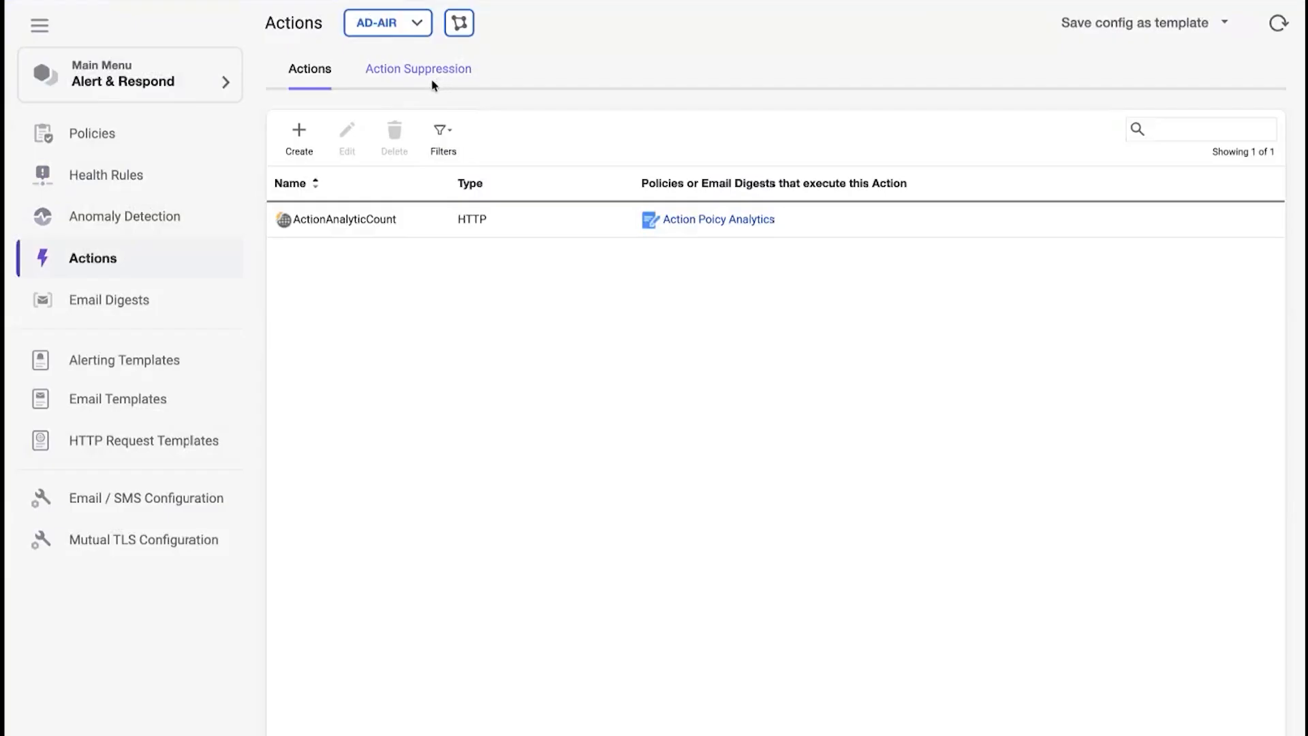
pyautogui.click(298, 151)
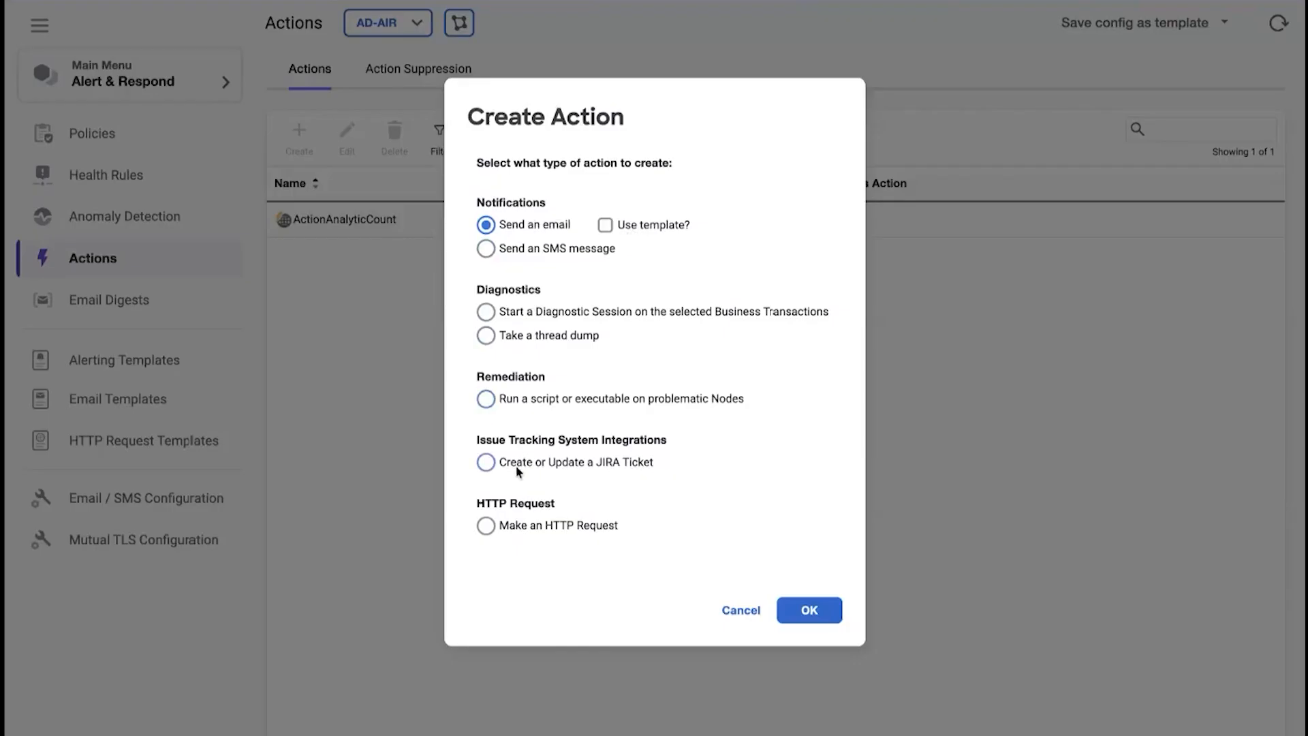
pyautogui.click(809, 610)
pyautogui.click(634, 242)
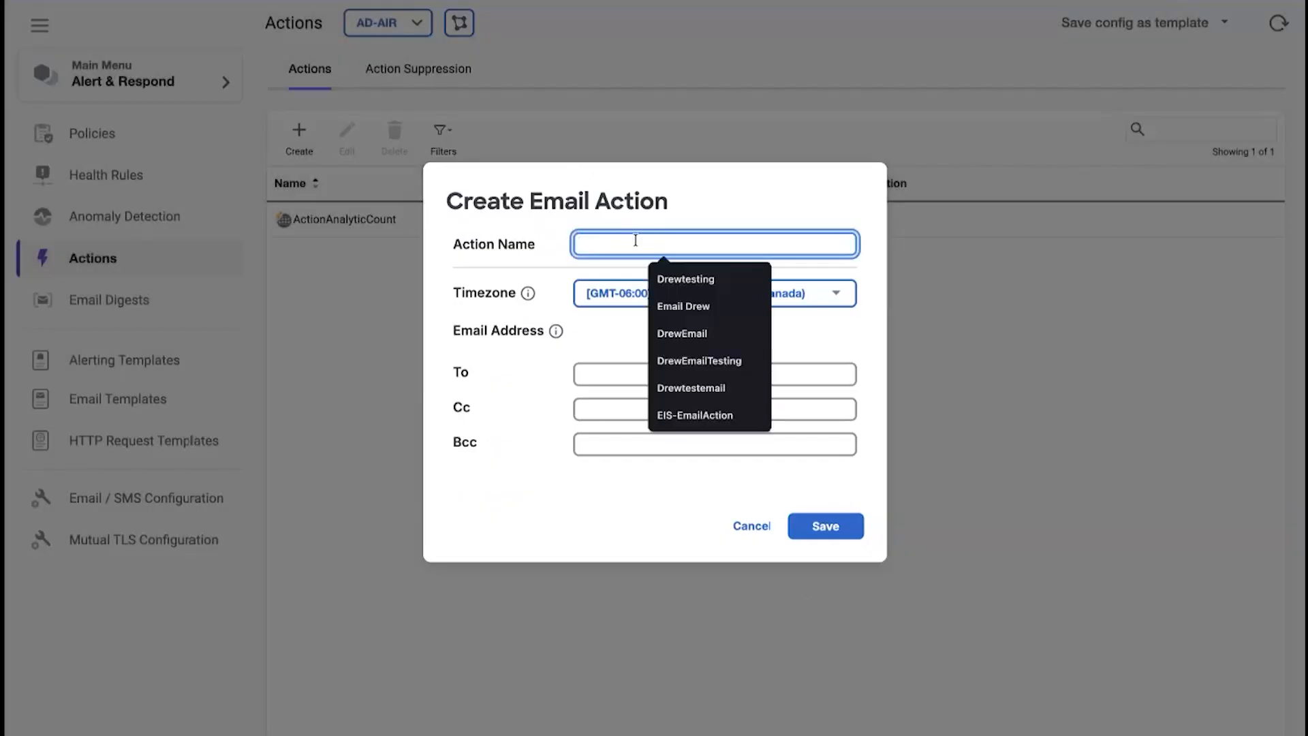
pyautogui.write('EIS Test Email')
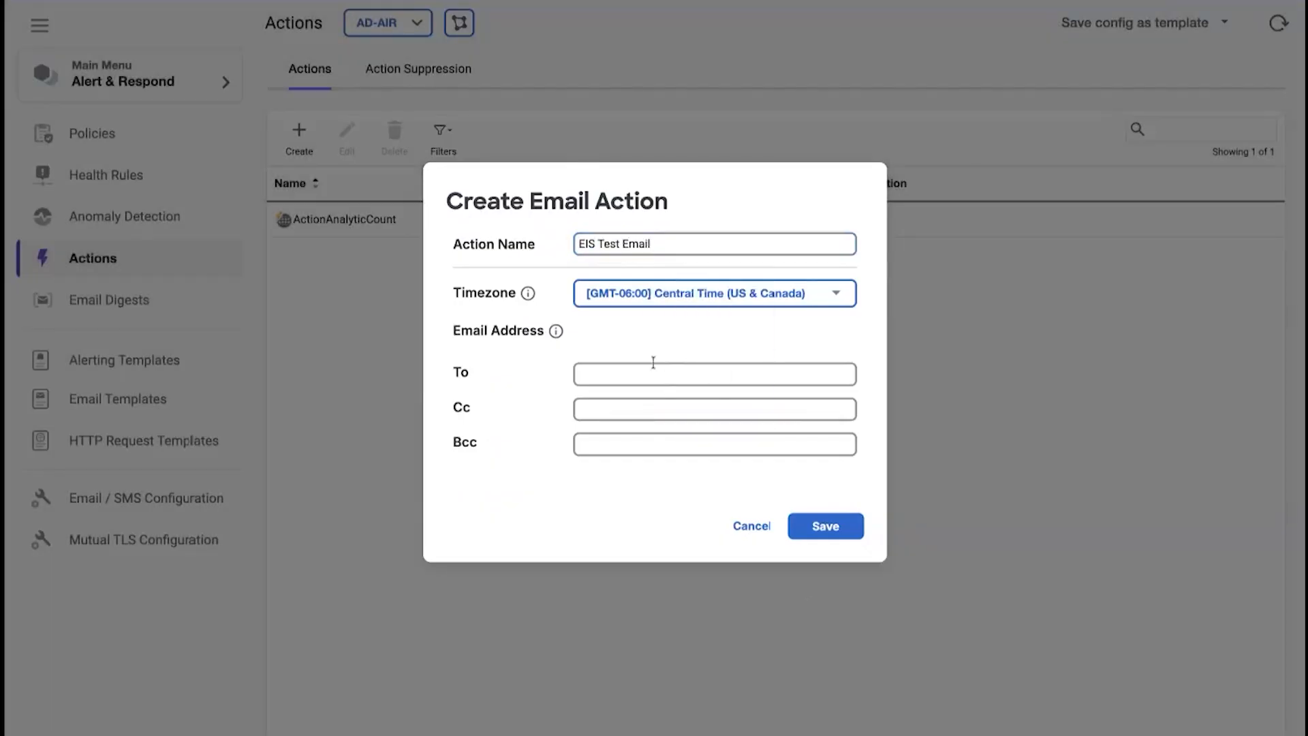
# Step: Fill in the recipient's e-mail address and save the email action
pyautogui.click(651, 371)
pyautogui.write('dr')
pyautogui.click(683, 412)
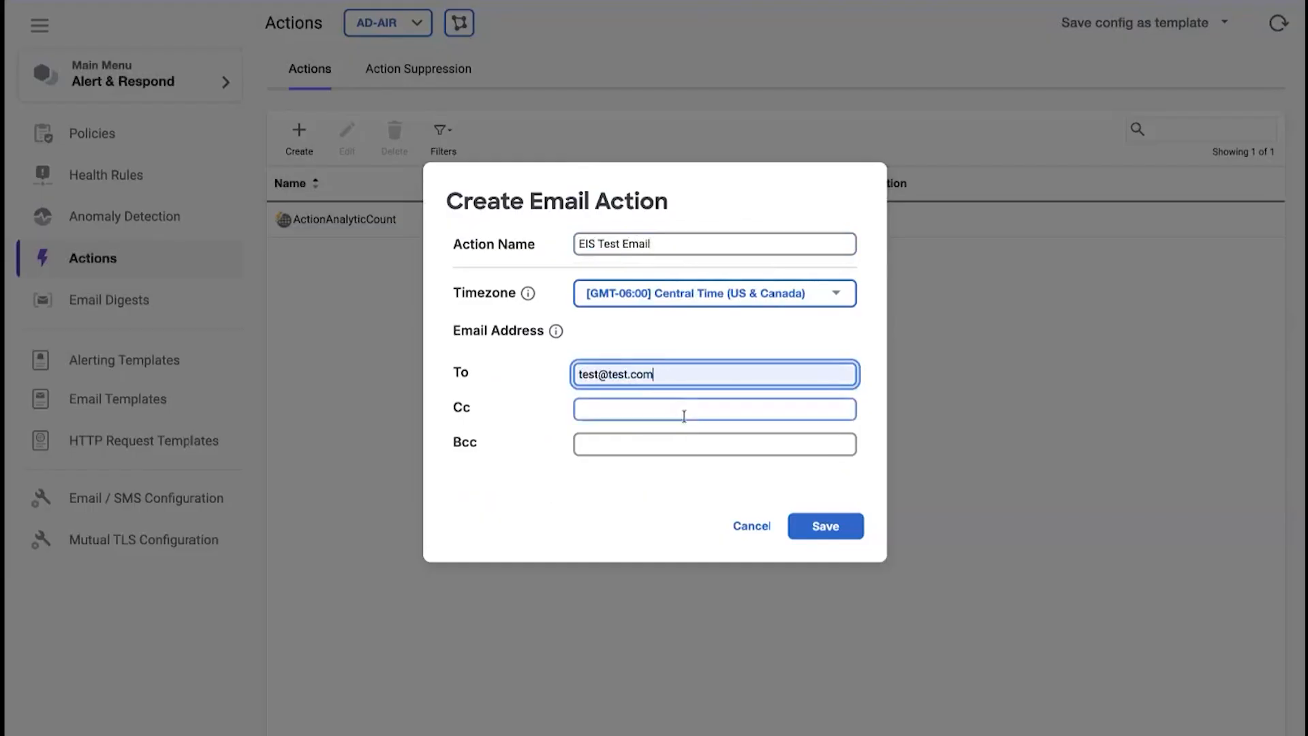
pyautogui.click(828, 528)
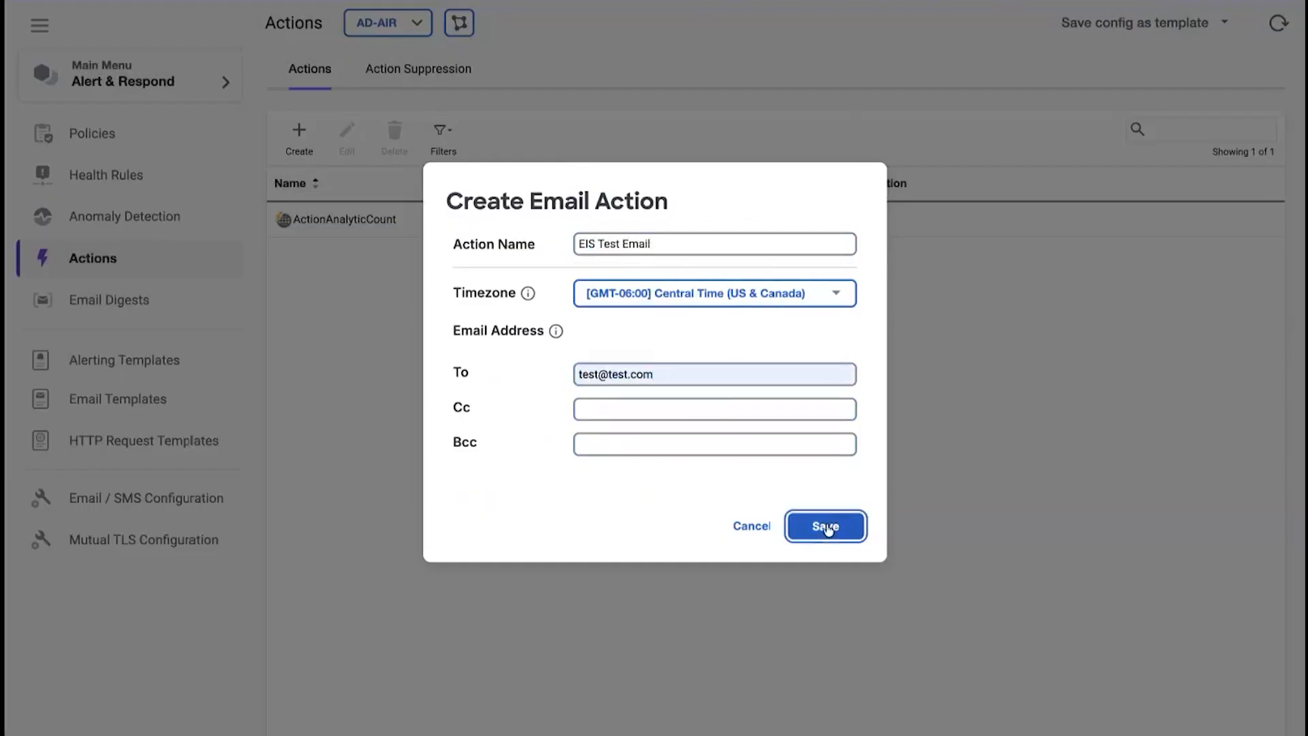
# Step: Create a new policy named "EISTestPolicy" and show its health rule violation events
pyautogui.click(231, 149)
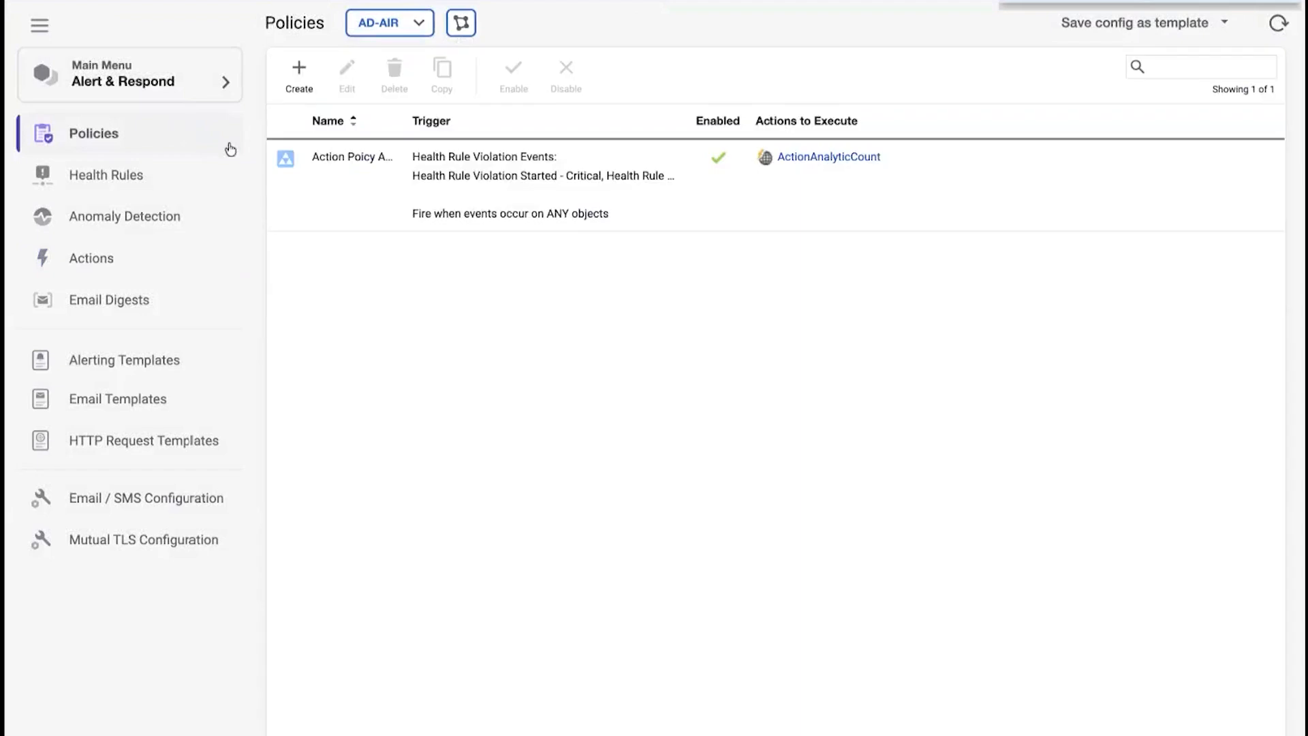
pyautogui.click(295, 95)
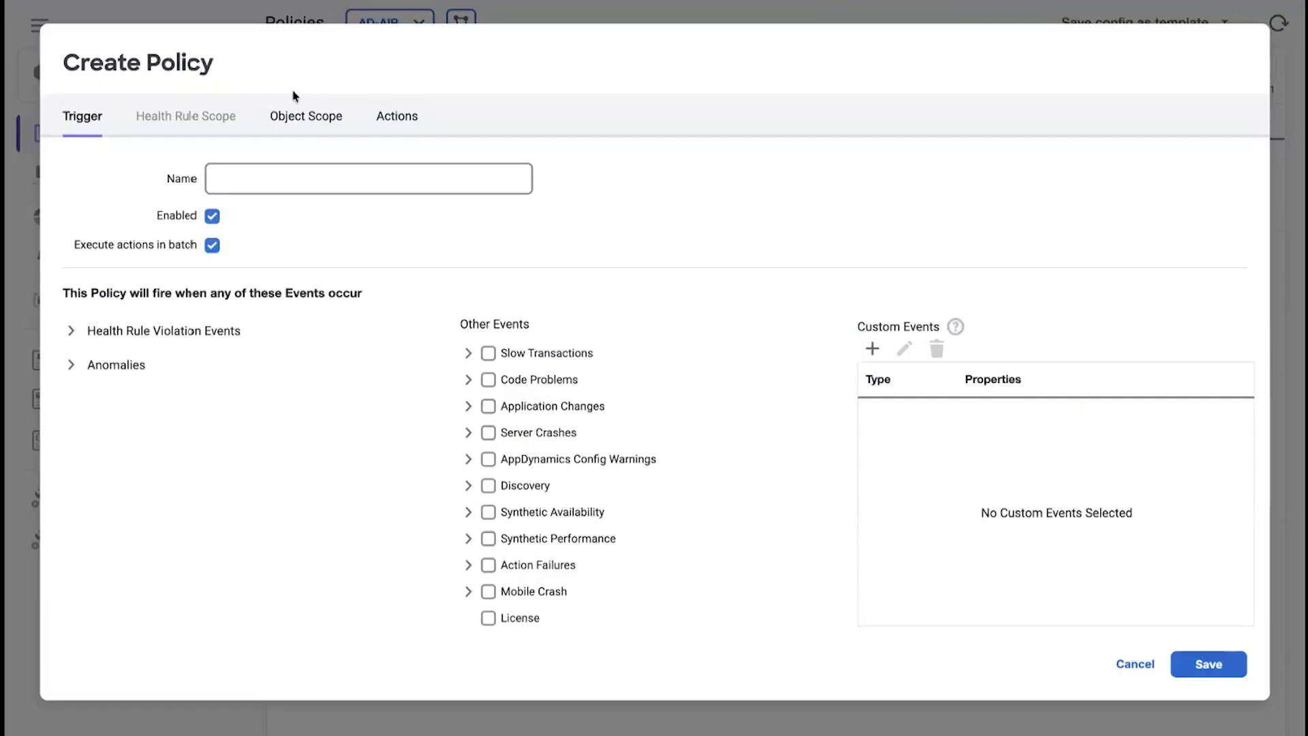
pyautogui.click(70, 332)
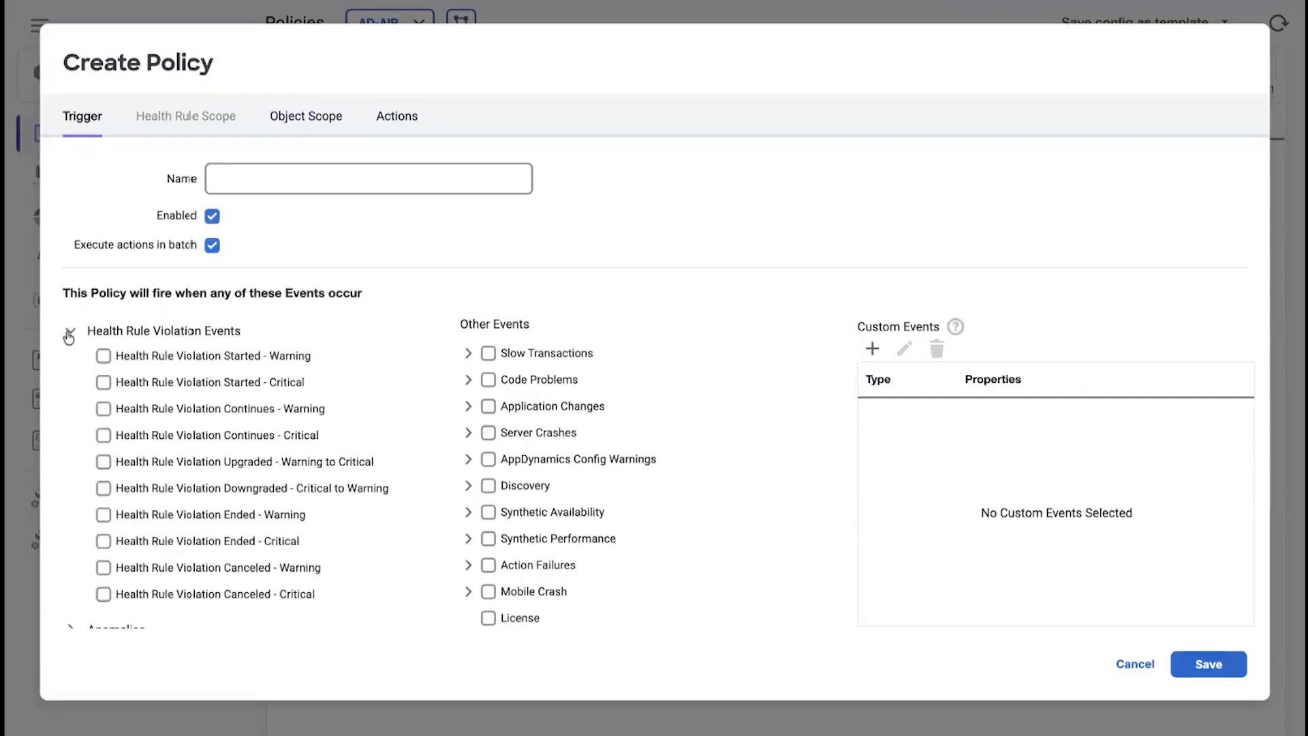
pyautogui.click(285, 189)
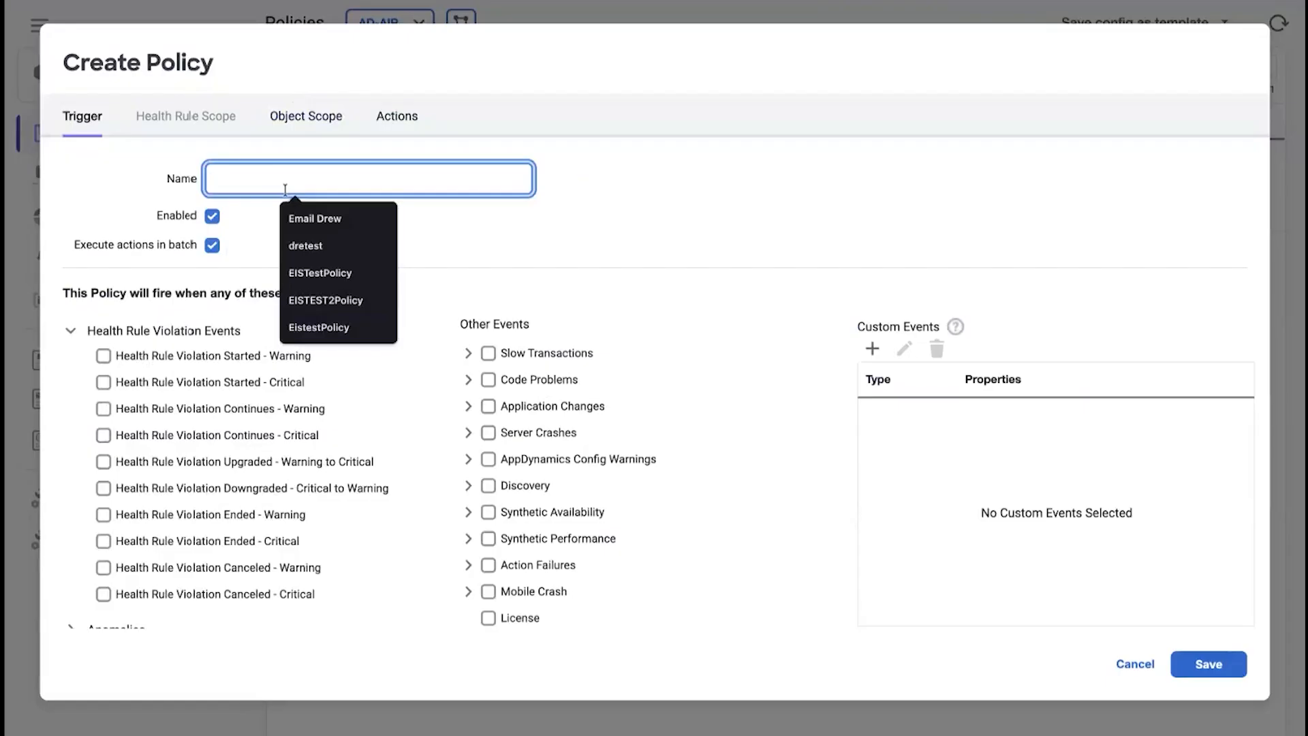
pyautogui.click(324, 275)
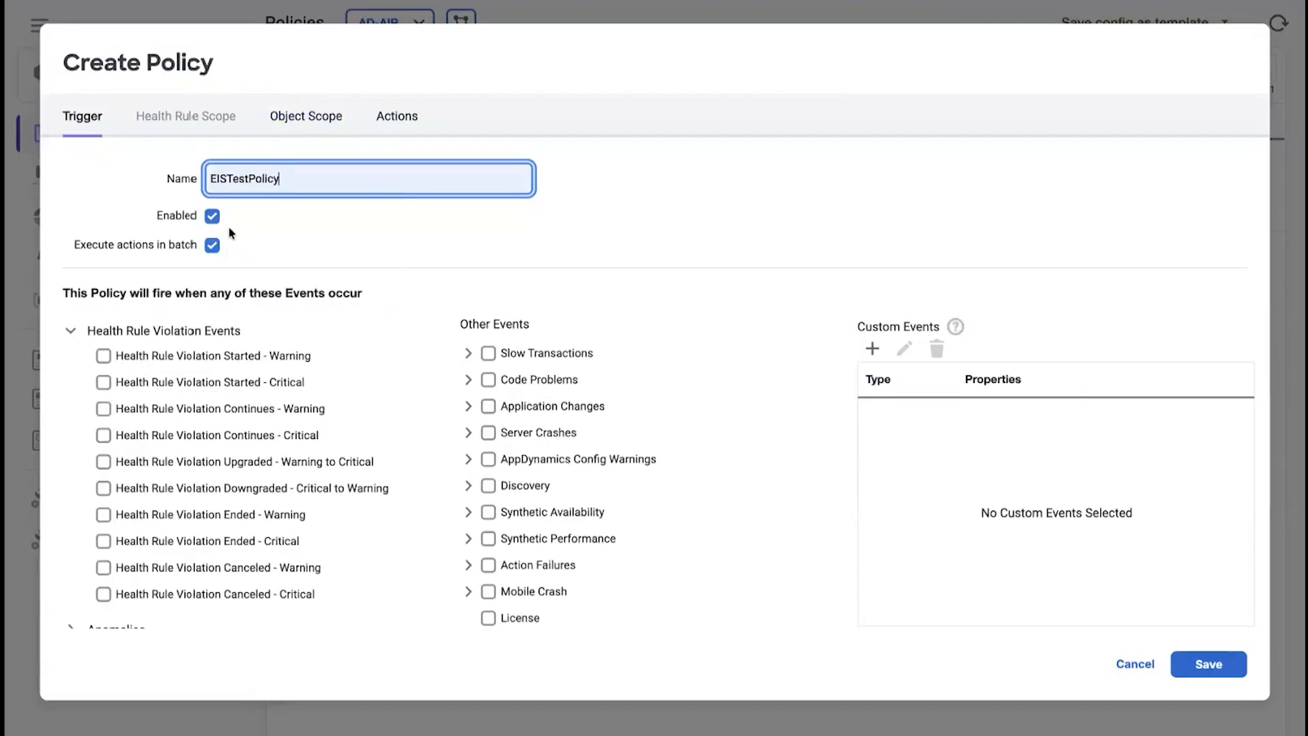
# Step: Have the policy fire on Health Rule Violation Started events for both Warning and Critical
pyautogui.scroll(-2, 230, 233)
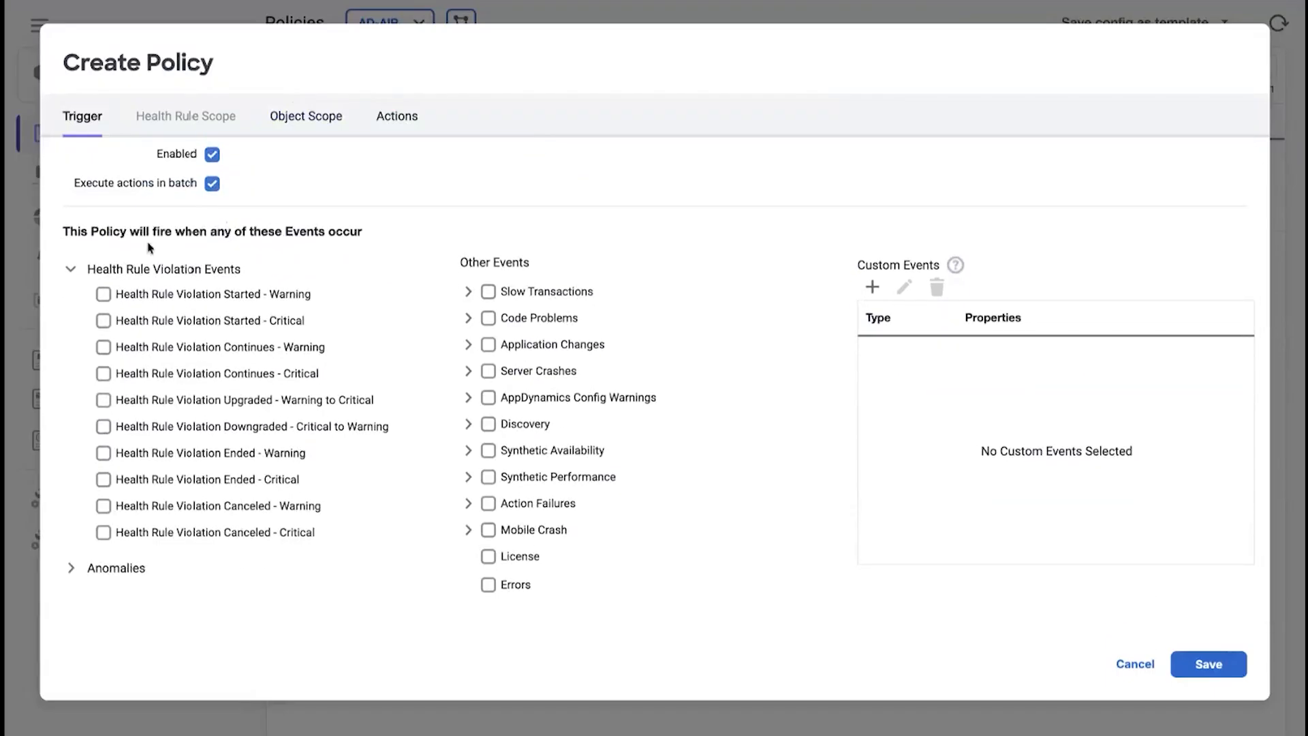
pyautogui.click(103, 295)
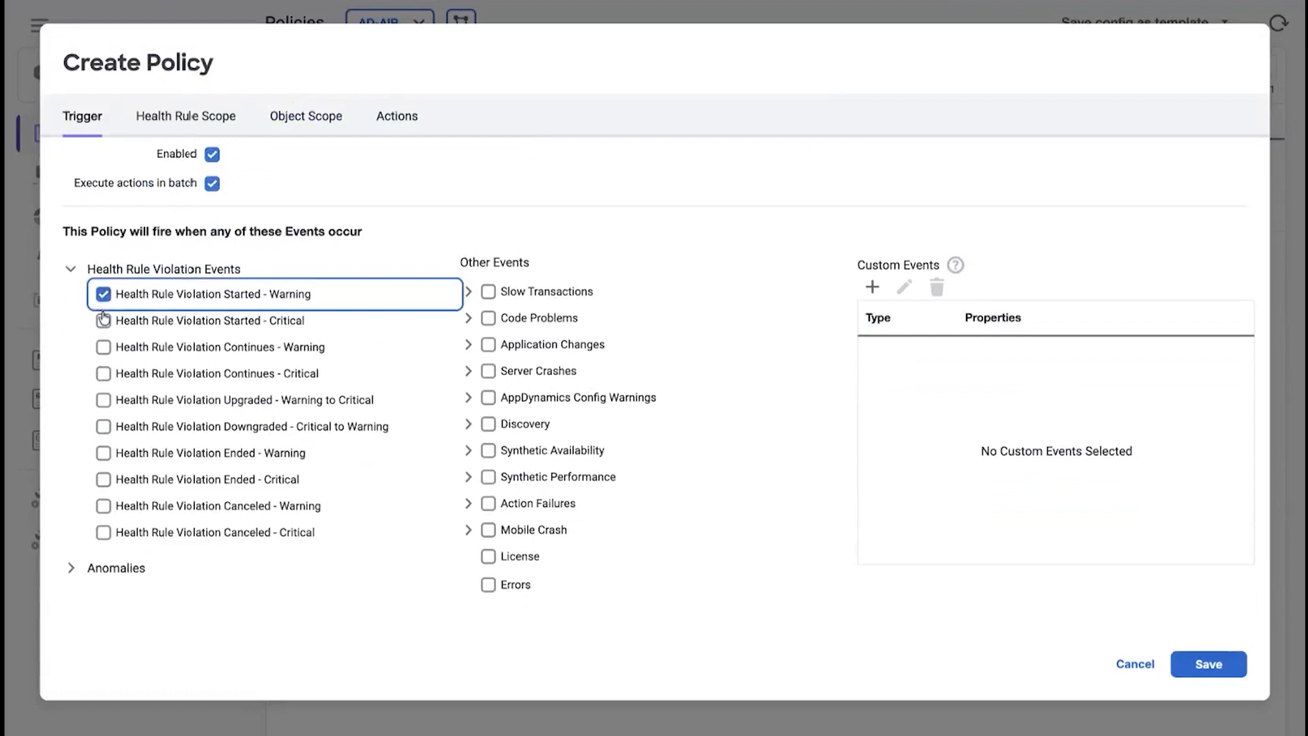
pyautogui.click(105, 322)
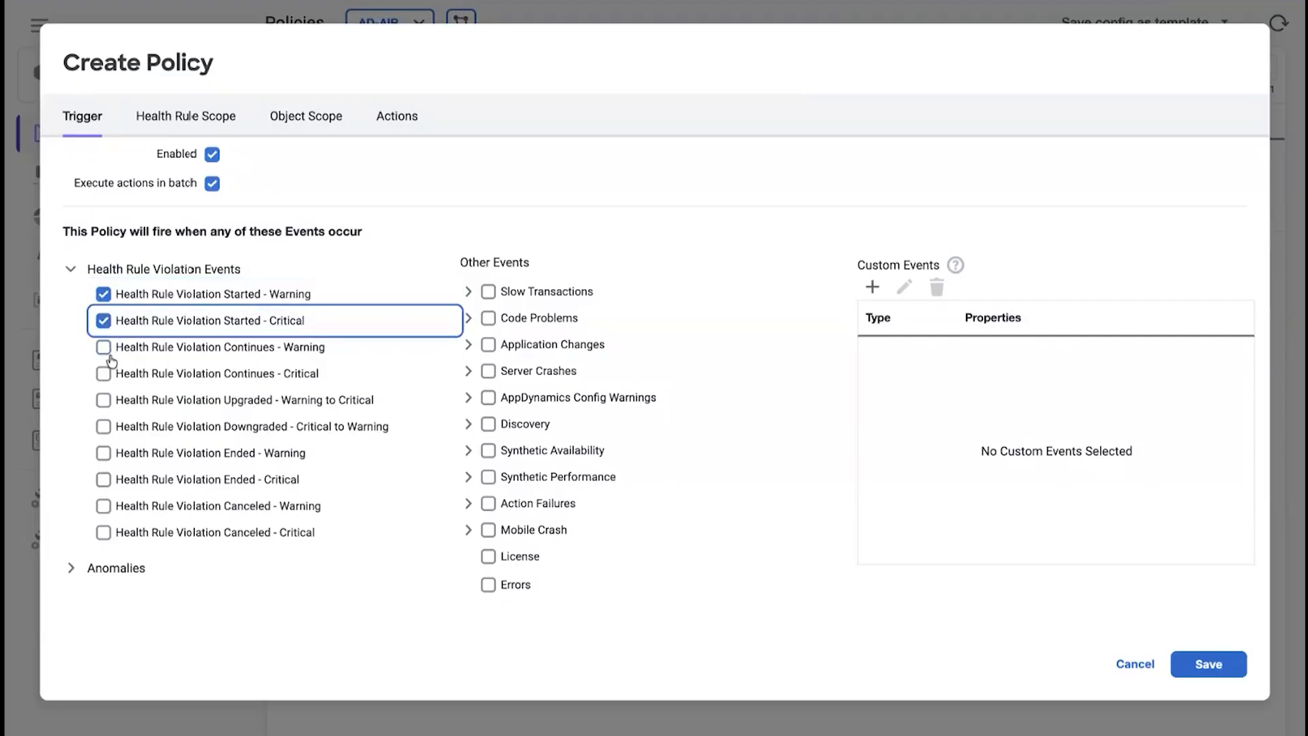
pyautogui.click(103, 378)
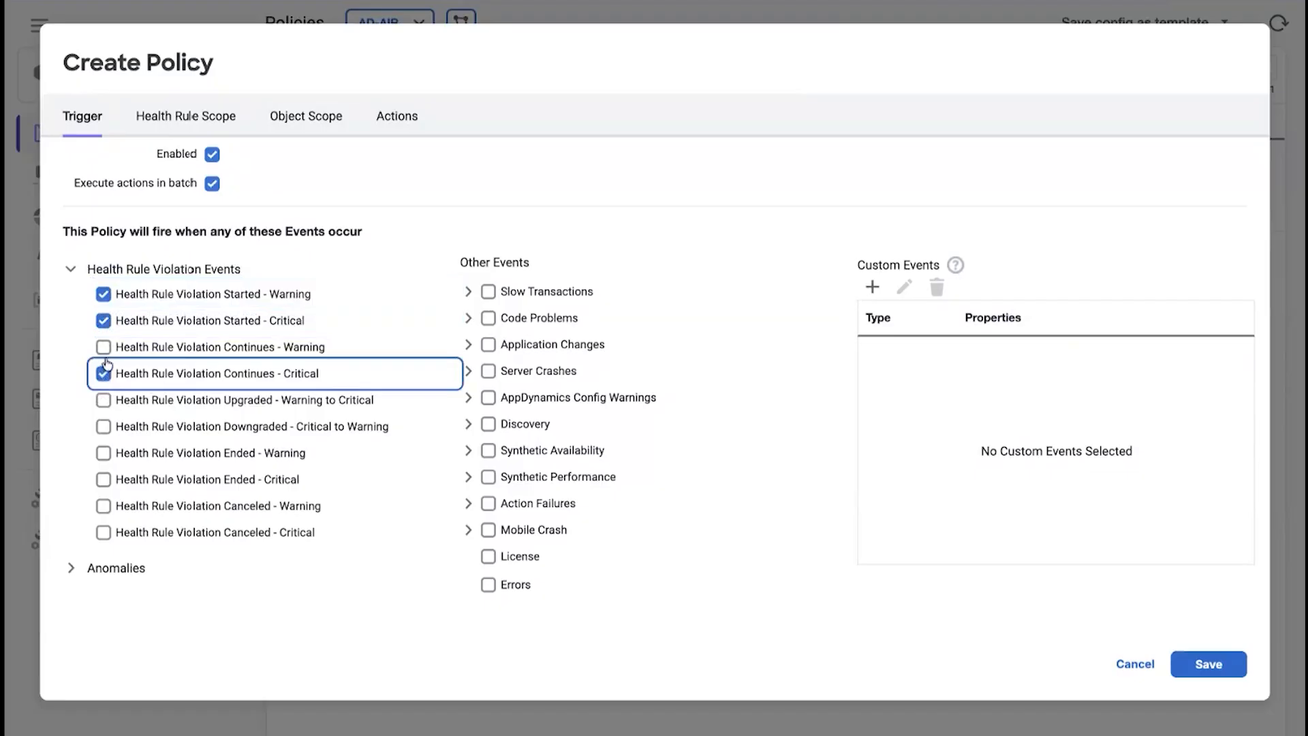
pyautogui.click(104, 351)
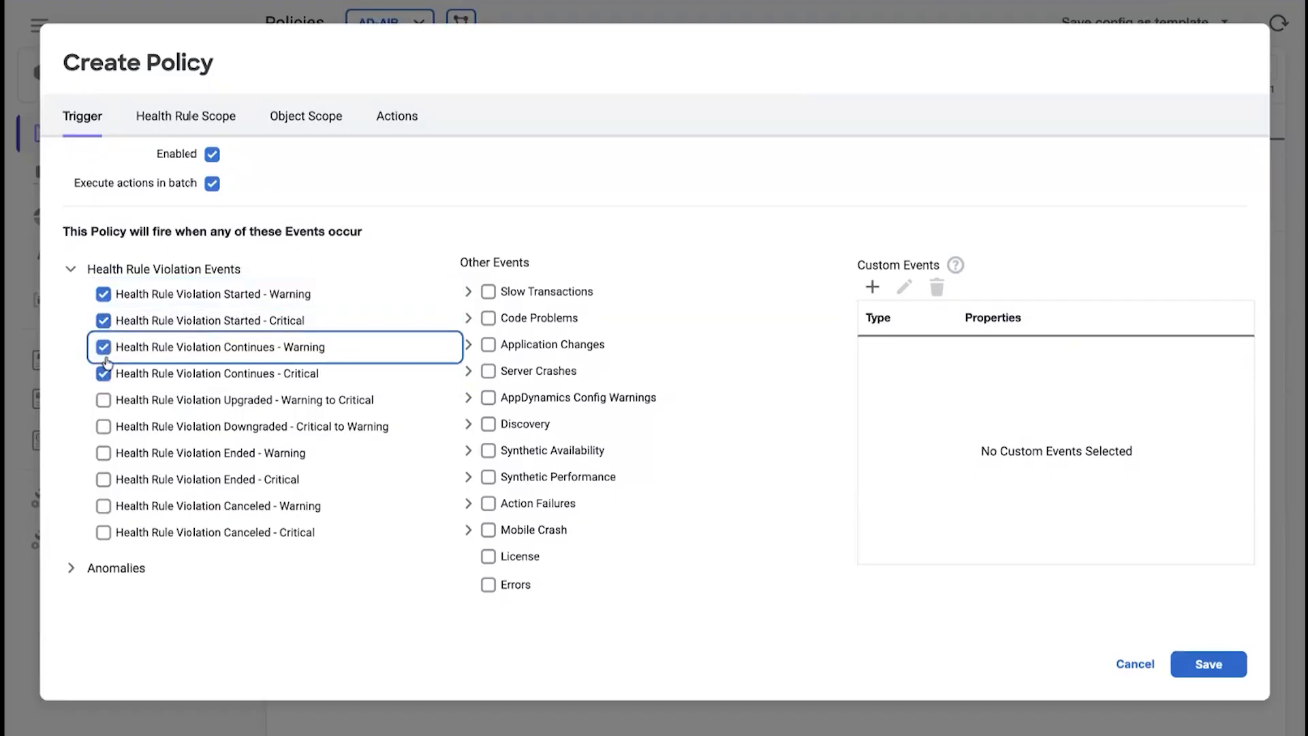
pyautogui.click(102, 348)
pyautogui.click(103, 373)
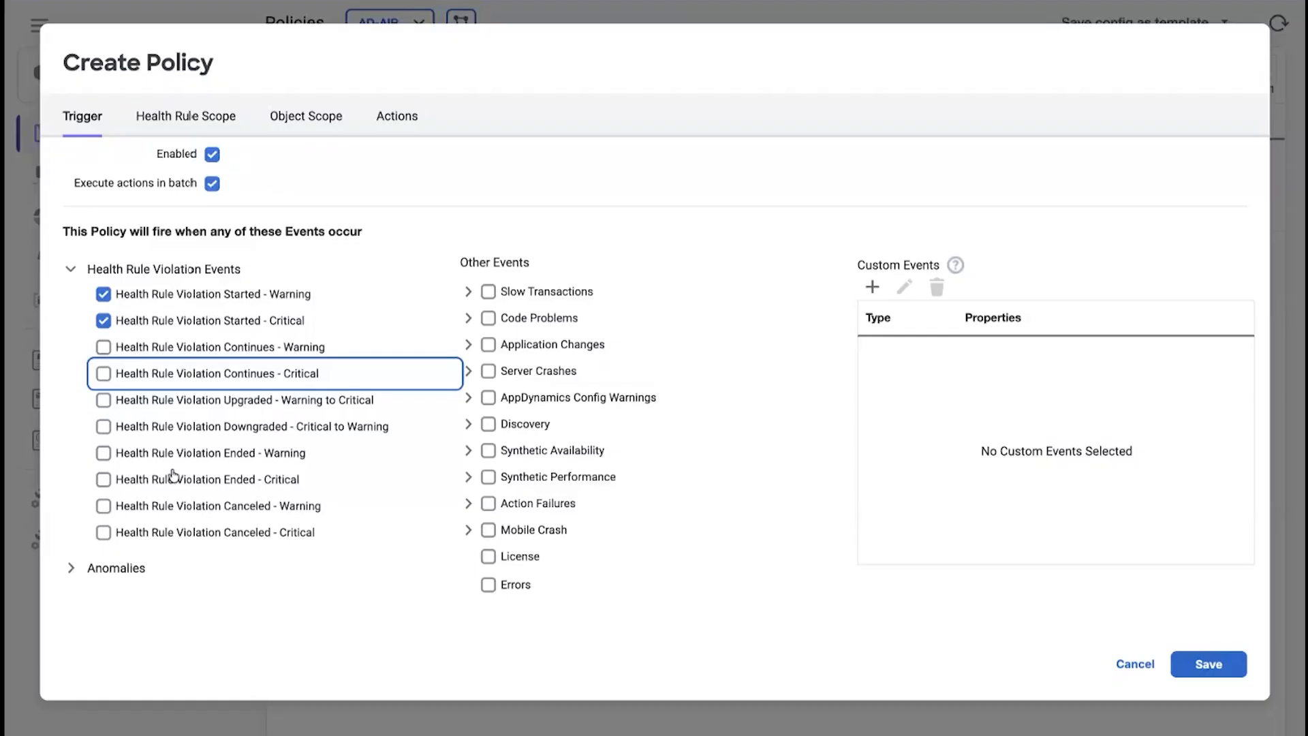
pyautogui.click(165, 461)
pyautogui.click(165, 488)
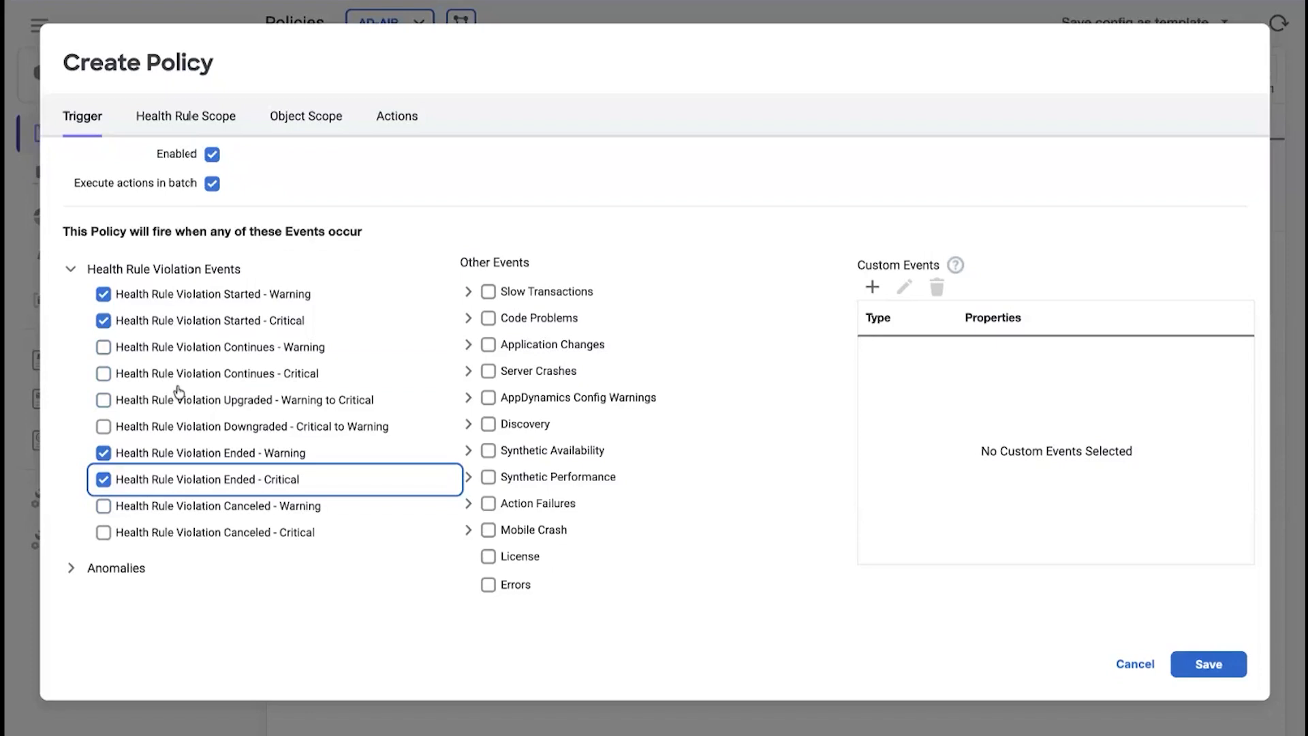
pyautogui.click(103, 453)
pyautogui.click(103, 478)
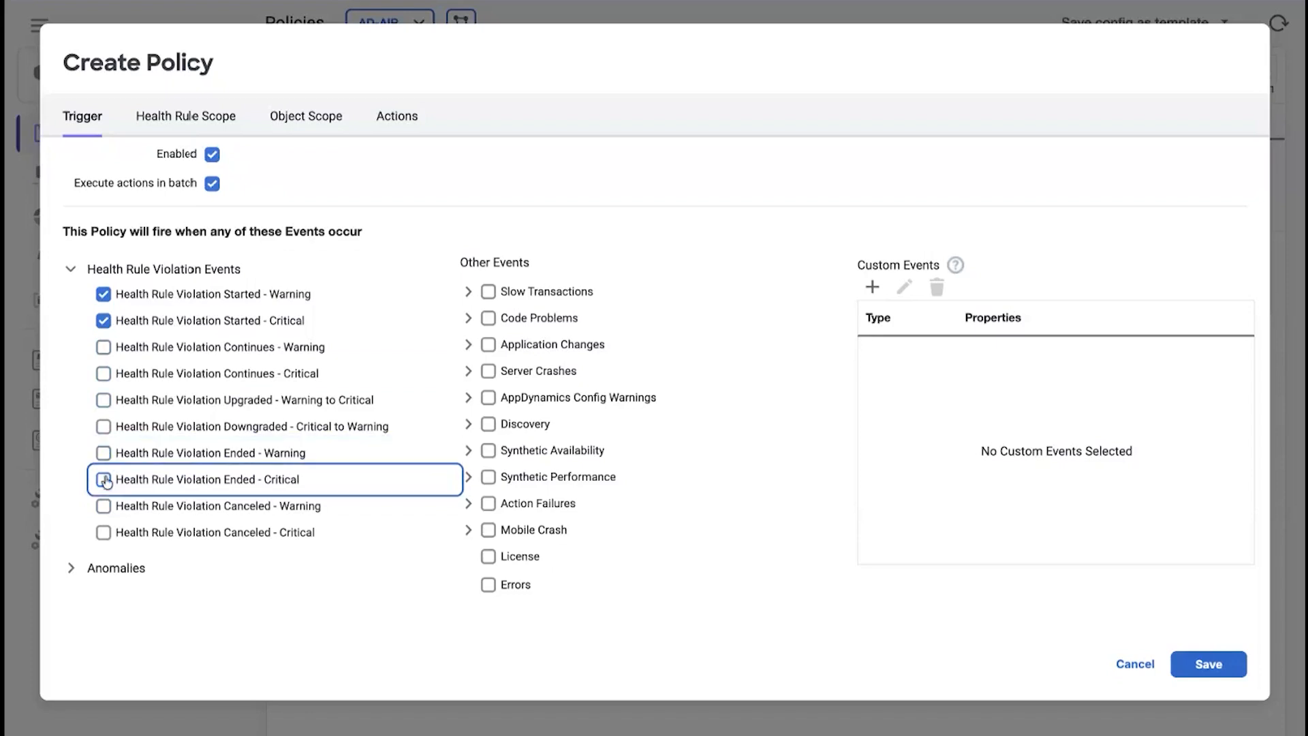
# Step: Examine the anomaly events available as policy triggers alongside the health rule violation events
pyautogui.click(70, 568)
pyautogui.scroll(-2, 66, 575)
pyautogui.scroll(4, 105, 499)
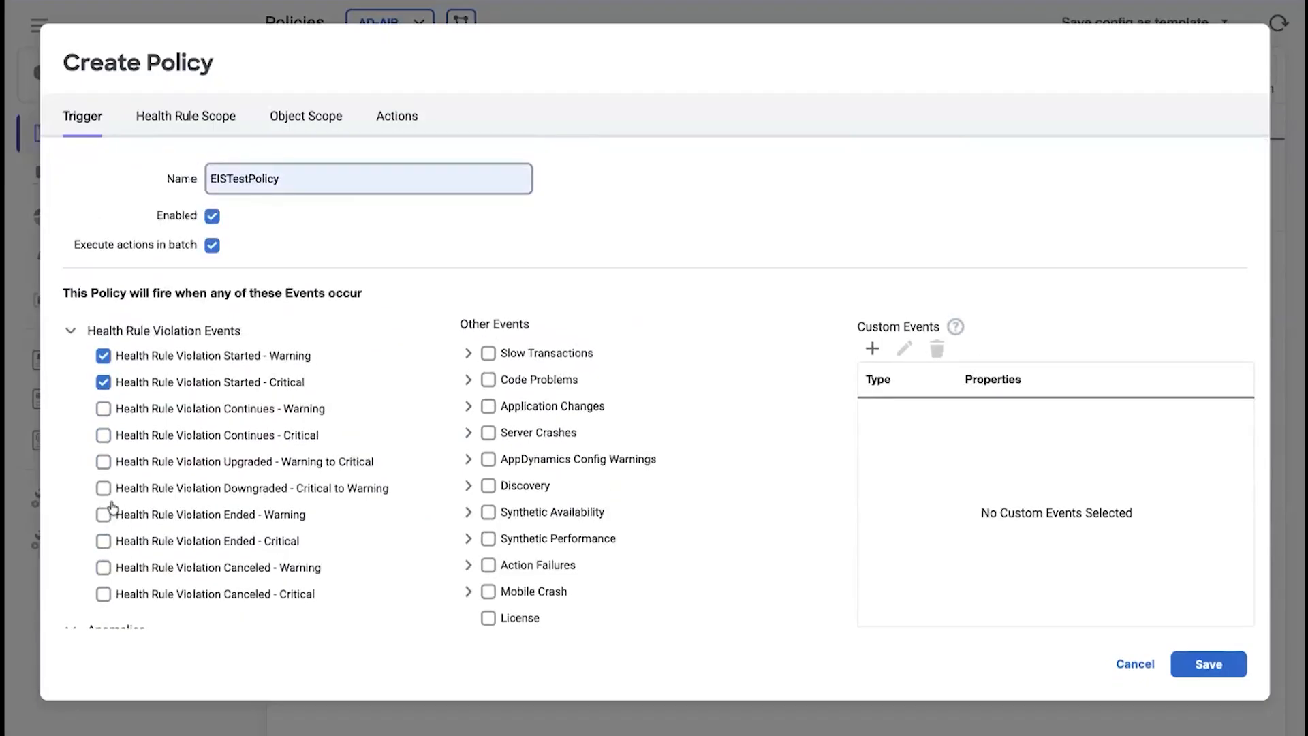
pyautogui.scroll(-4, 113, 505)
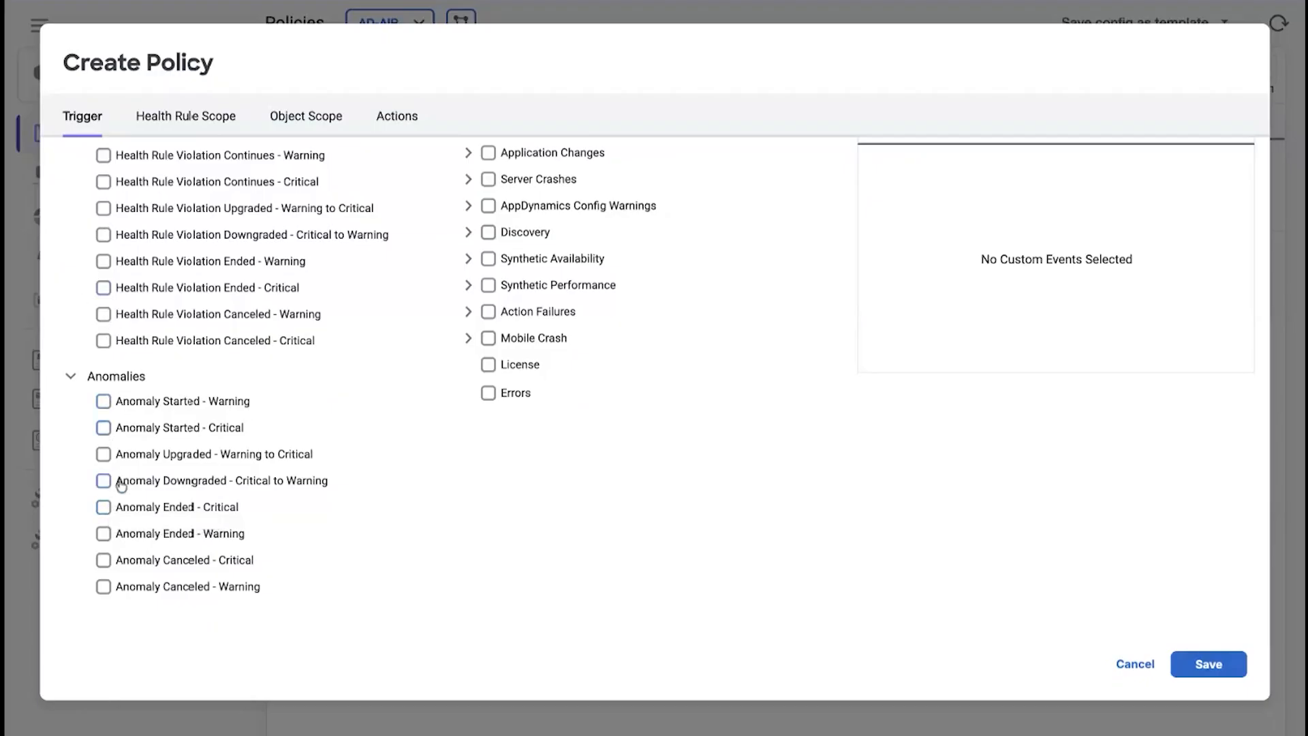
pyautogui.scroll(5, 191, 518)
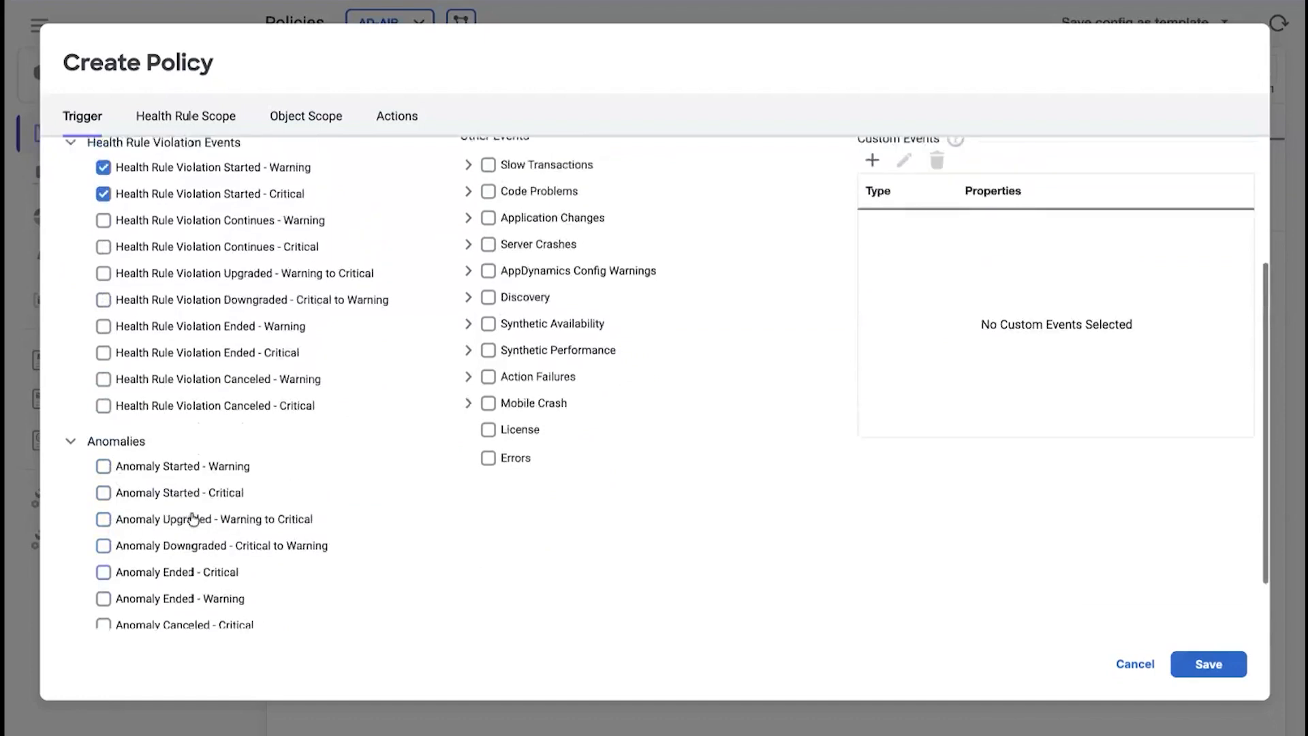
pyautogui.scroll(-1, 194, 519)
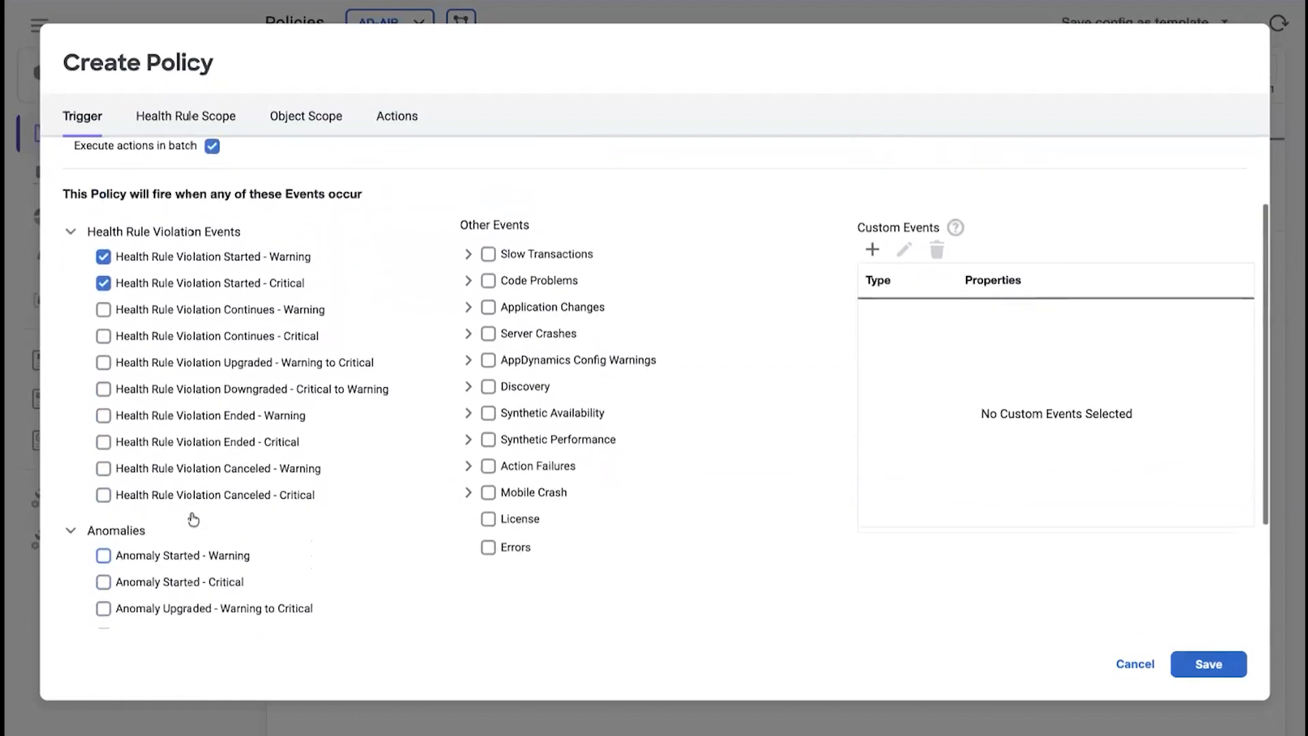
pyautogui.scroll(-4, 193, 519)
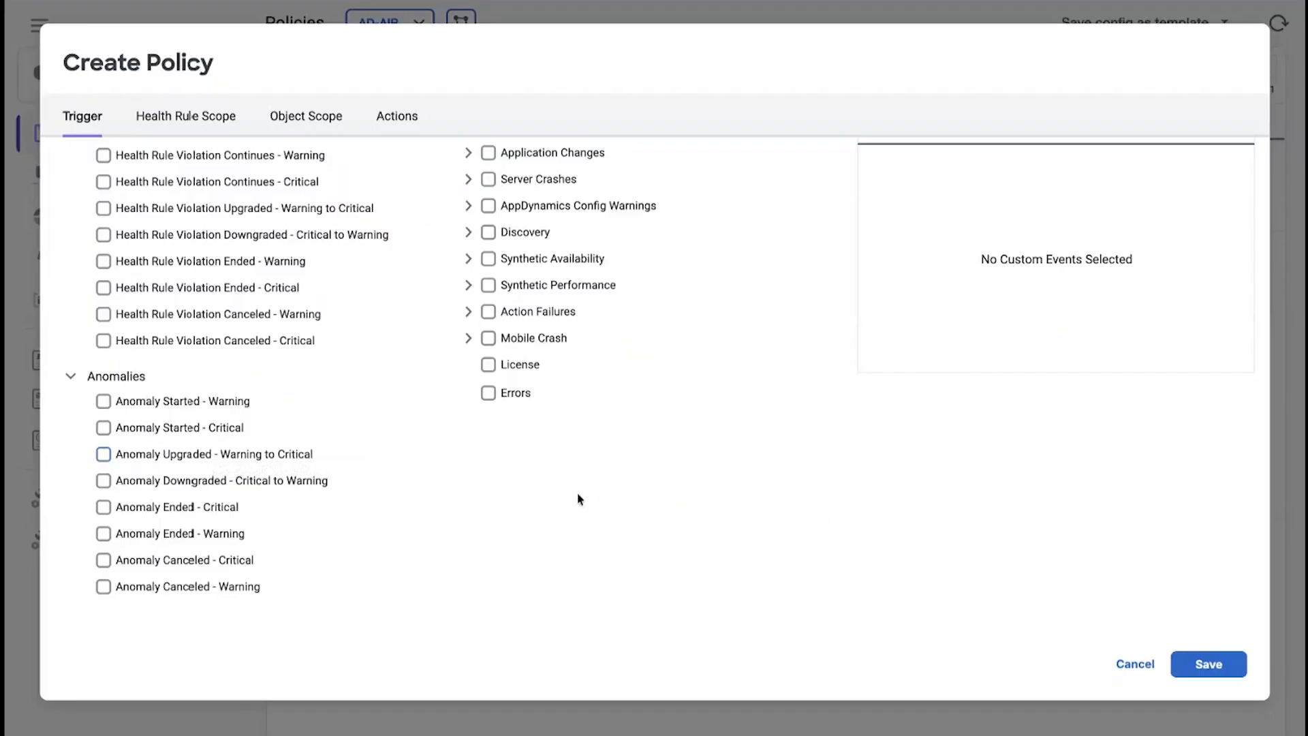
pyautogui.scroll(4, 580, 499)
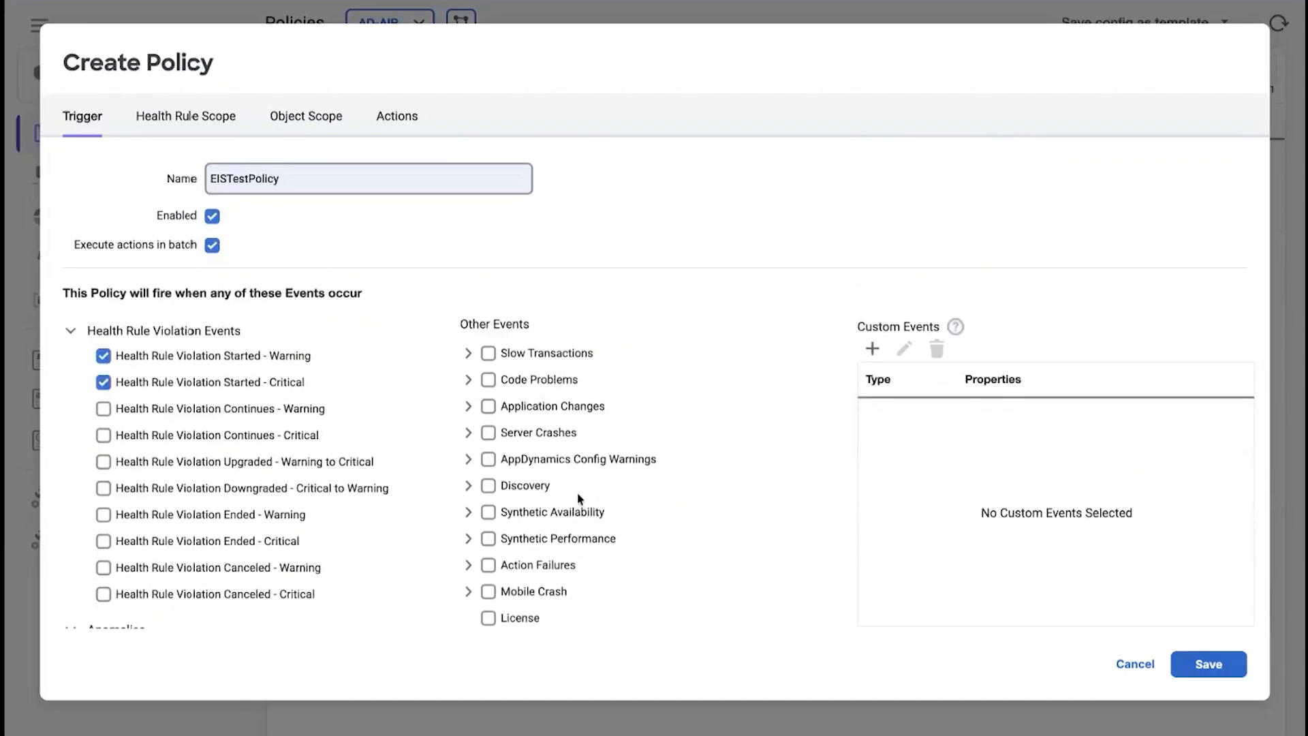
pyautogui.scroll(-2, 579, 500)
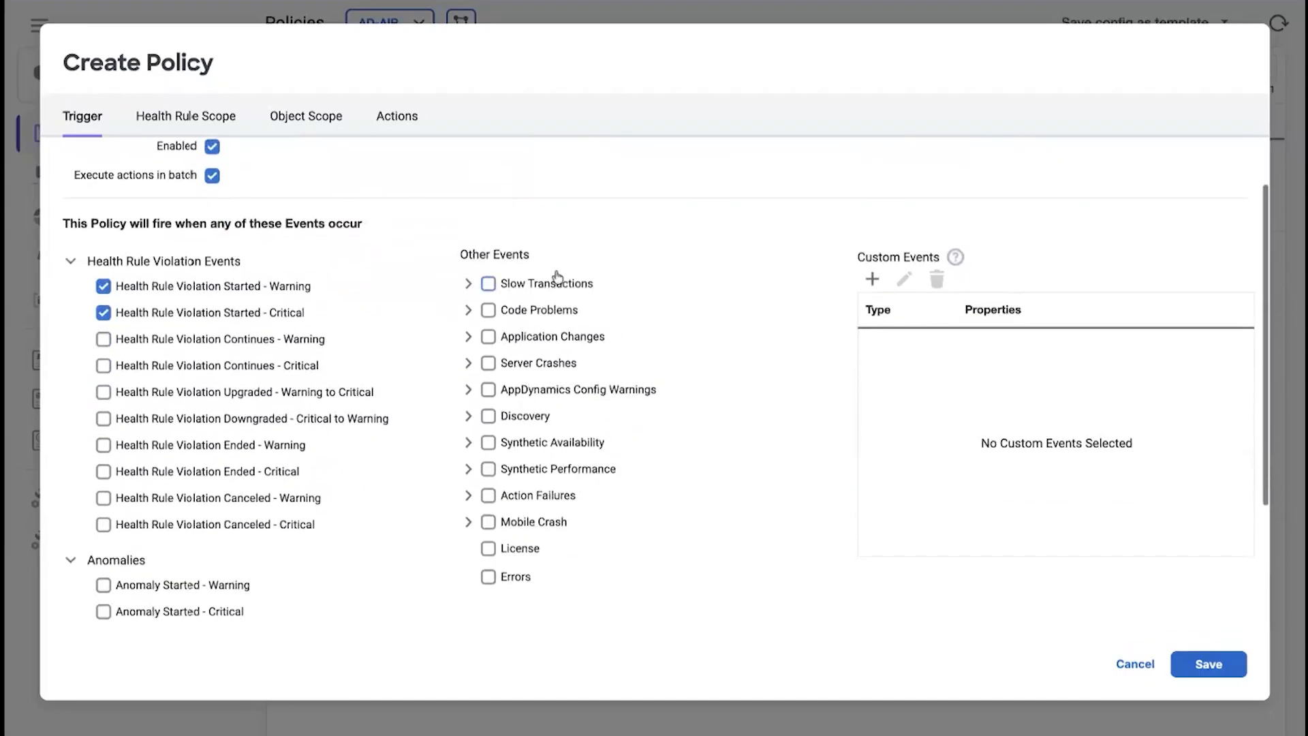
# Step: Examine the individual triggers under Other Events, including slow transactions, code problems, application changes and server crashes, leaving all of them unselected
pyautogui.click(470, 282)
pyautogui.click(468, 389)
pyautogui.click(468, 469)
pyautogui.scroll(-2, 473, 481)
pyautogui.click(468, 454)
pyautogui.click(488, 532)
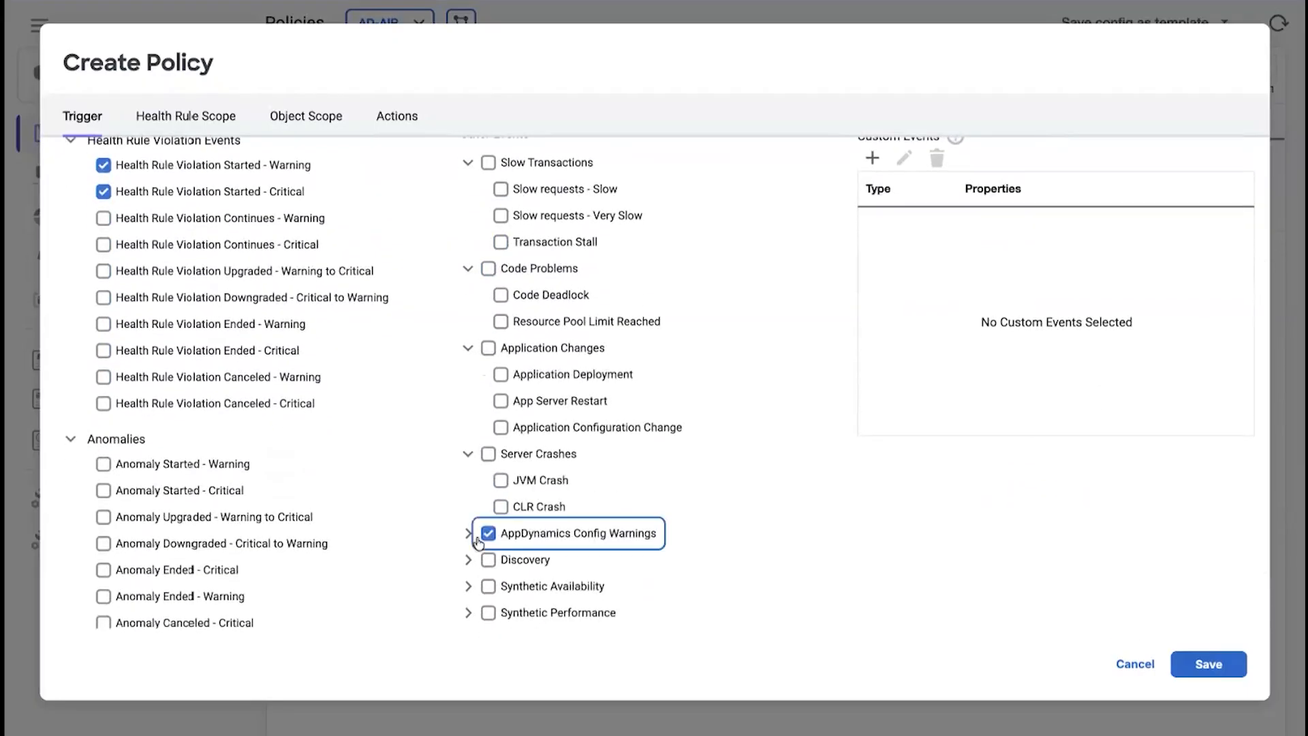
pyautogui.click(488, 534)
pyautogui.click(488, 533)
pyautogui.scroll(2, 597, 372)
pyautogui.scroll(-2, 596, 374)
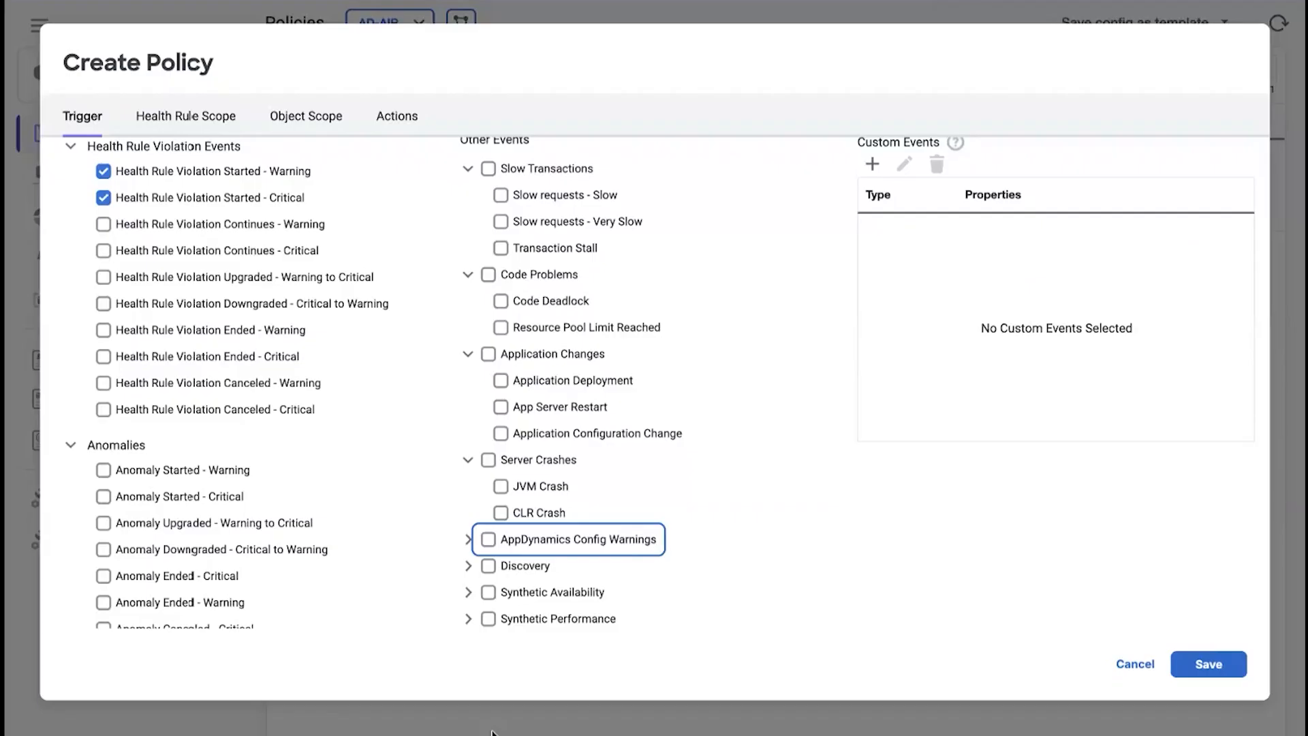
# Step: Look at the criteria for a custom event filter and close it without adding one
pyautogui.click(872, 164)
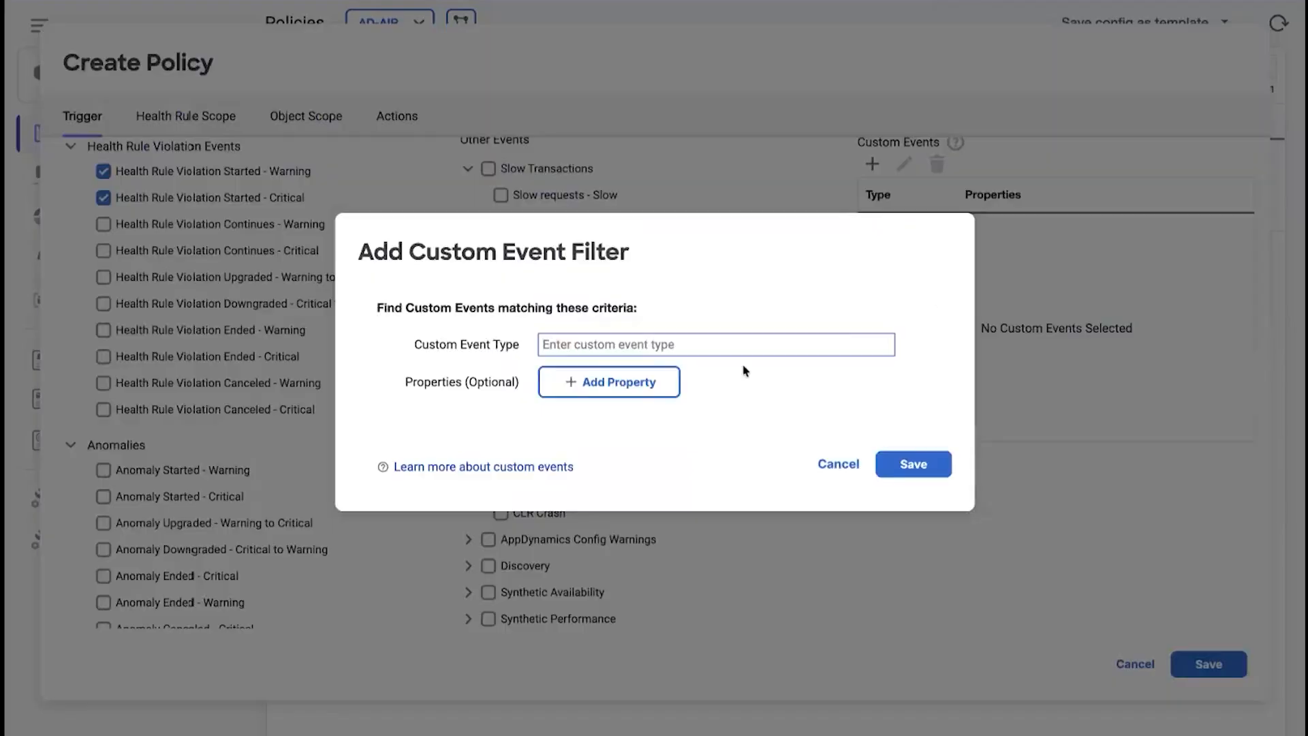
pyautogui.click(639, 397)
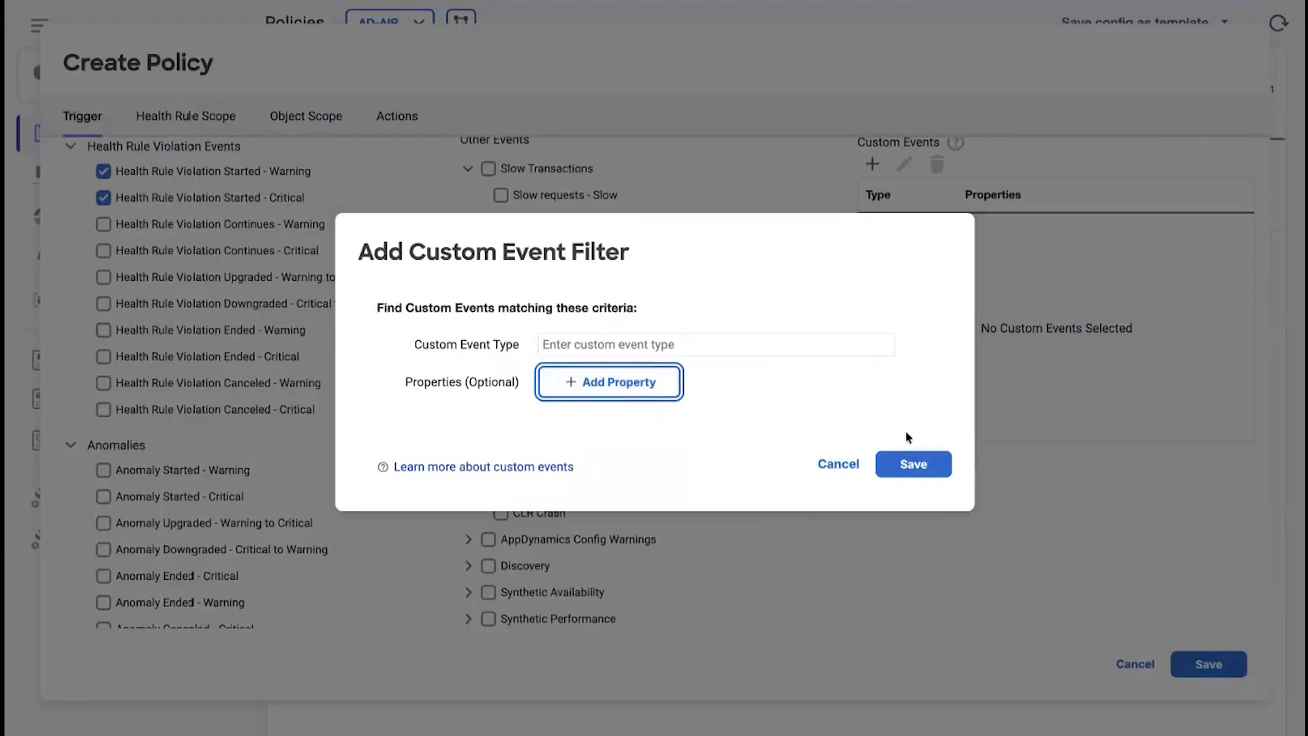
pyautogui.click(839, 464)
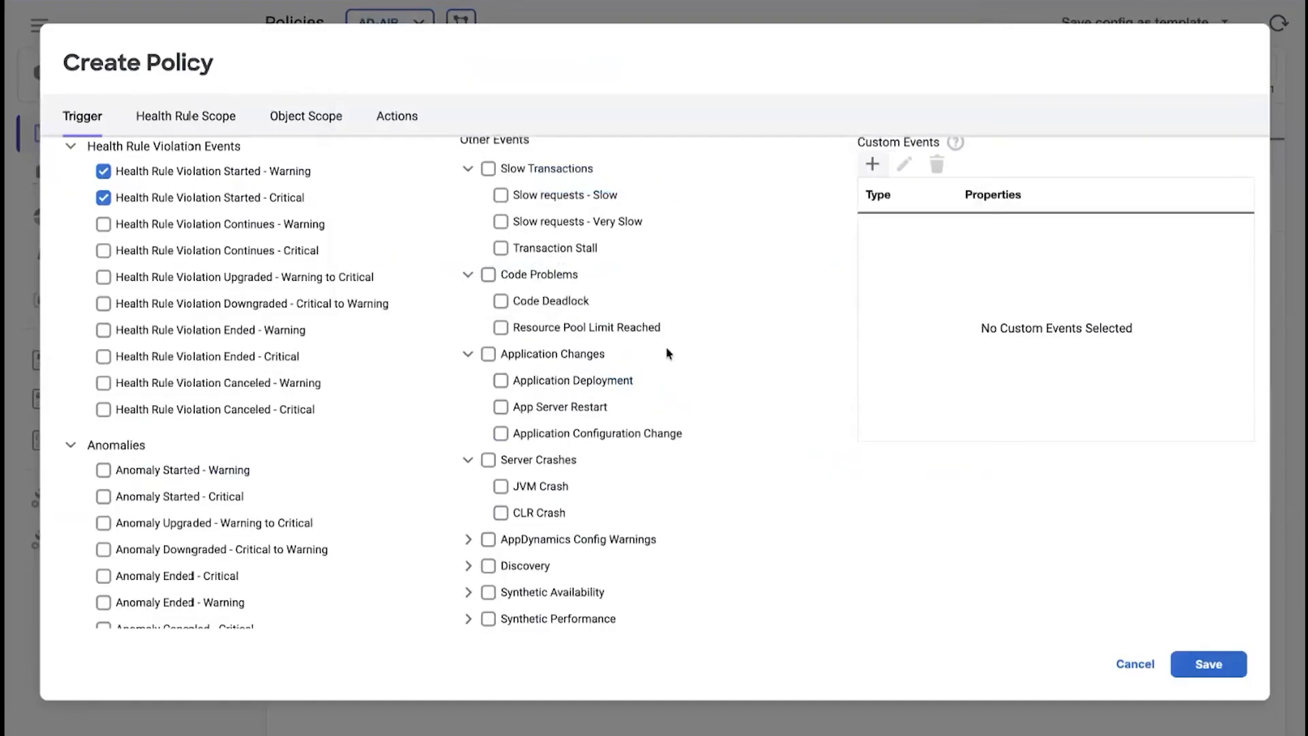
# Step: Restrict the policy to the health rules "EISTest - Application IS DOWN" and "EISTest - Overall Application Response"
pyautogui.click(216, 121)
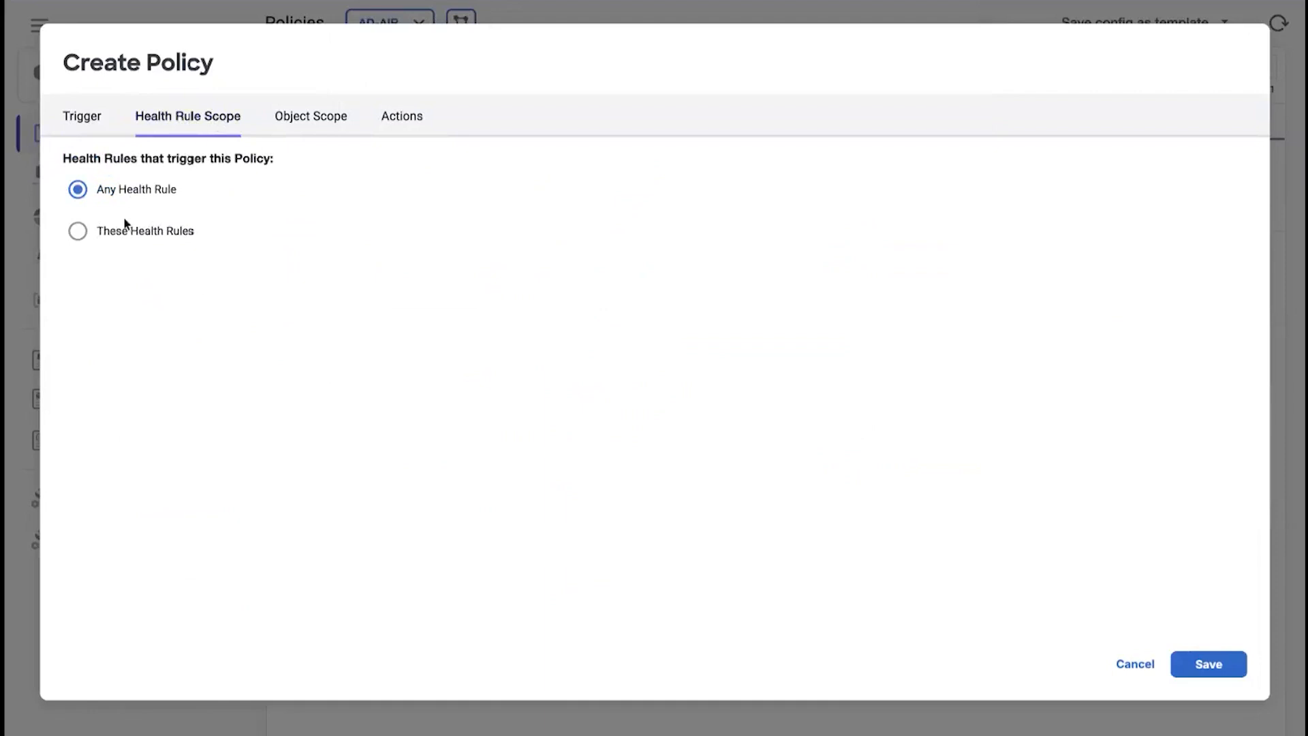
pyautogui.click(115, 234)
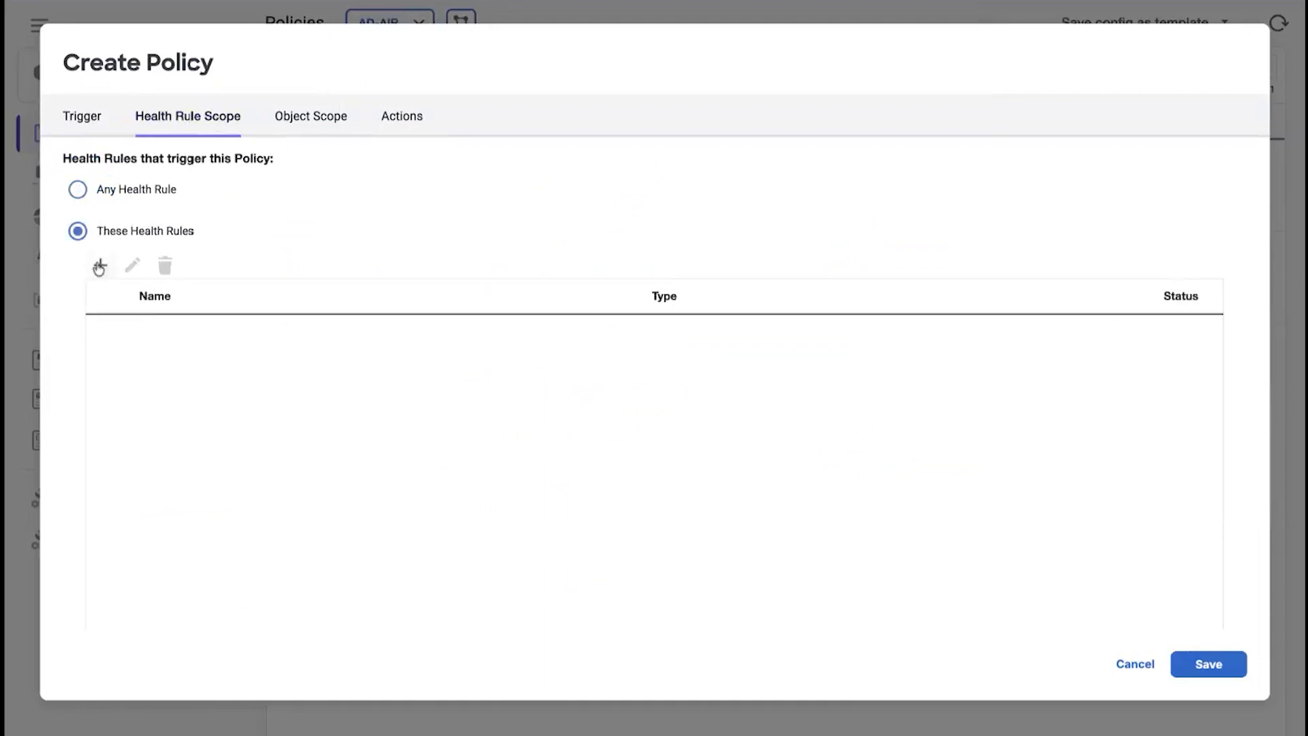
pyautogui.click(100, 265)
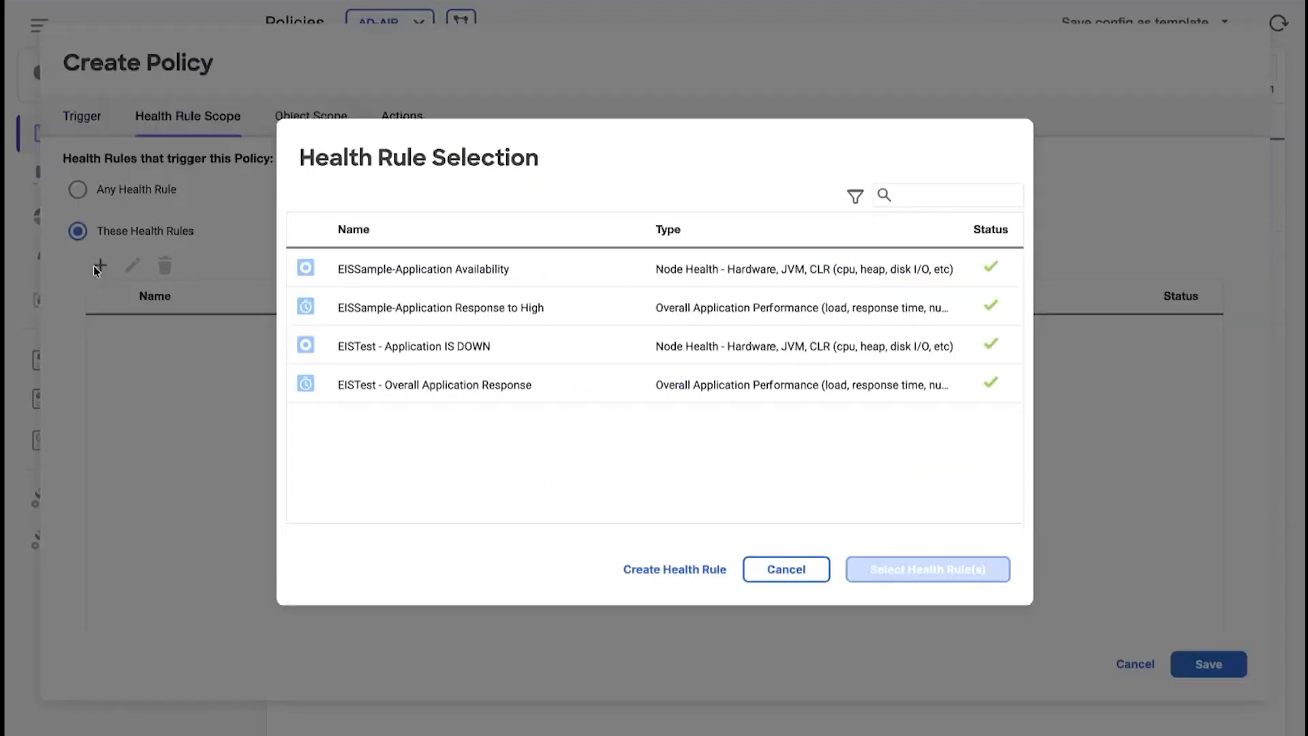
pyautogui.click(403, 359)
pyautogui.click(963, 571)
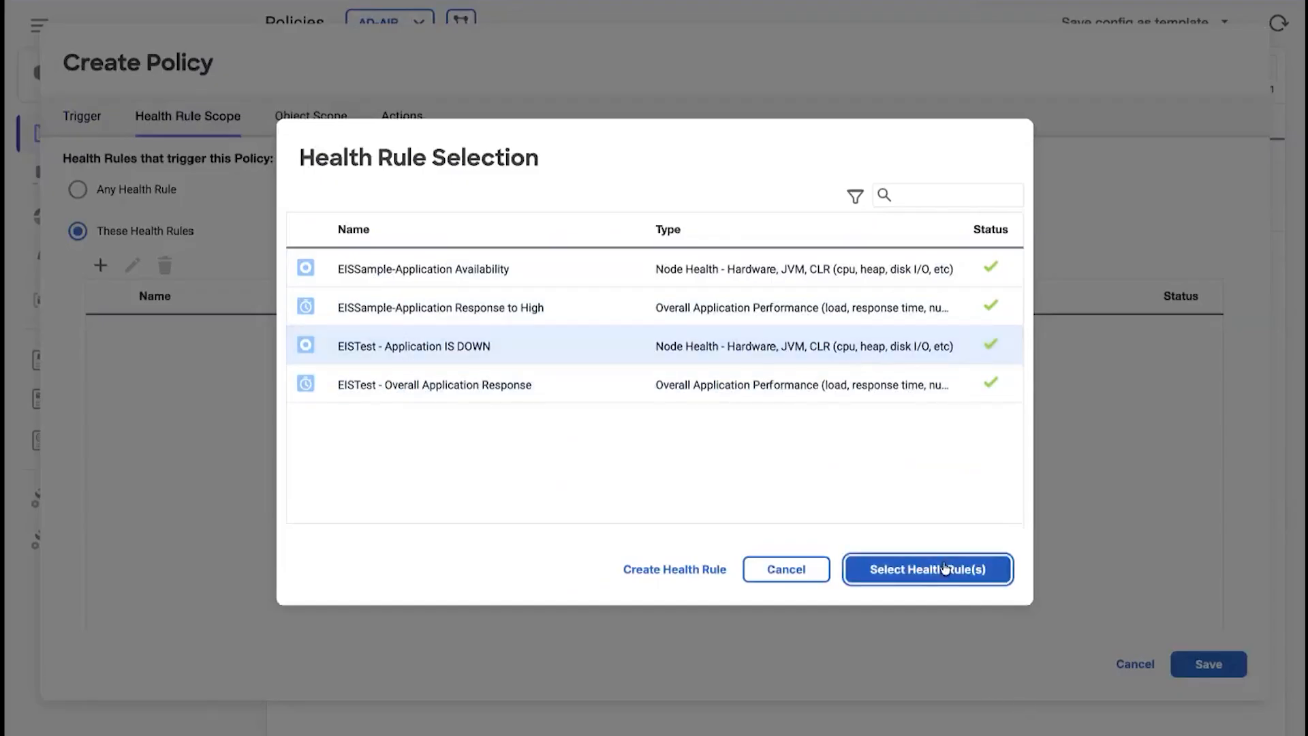
pyautogui.click(101, 265)
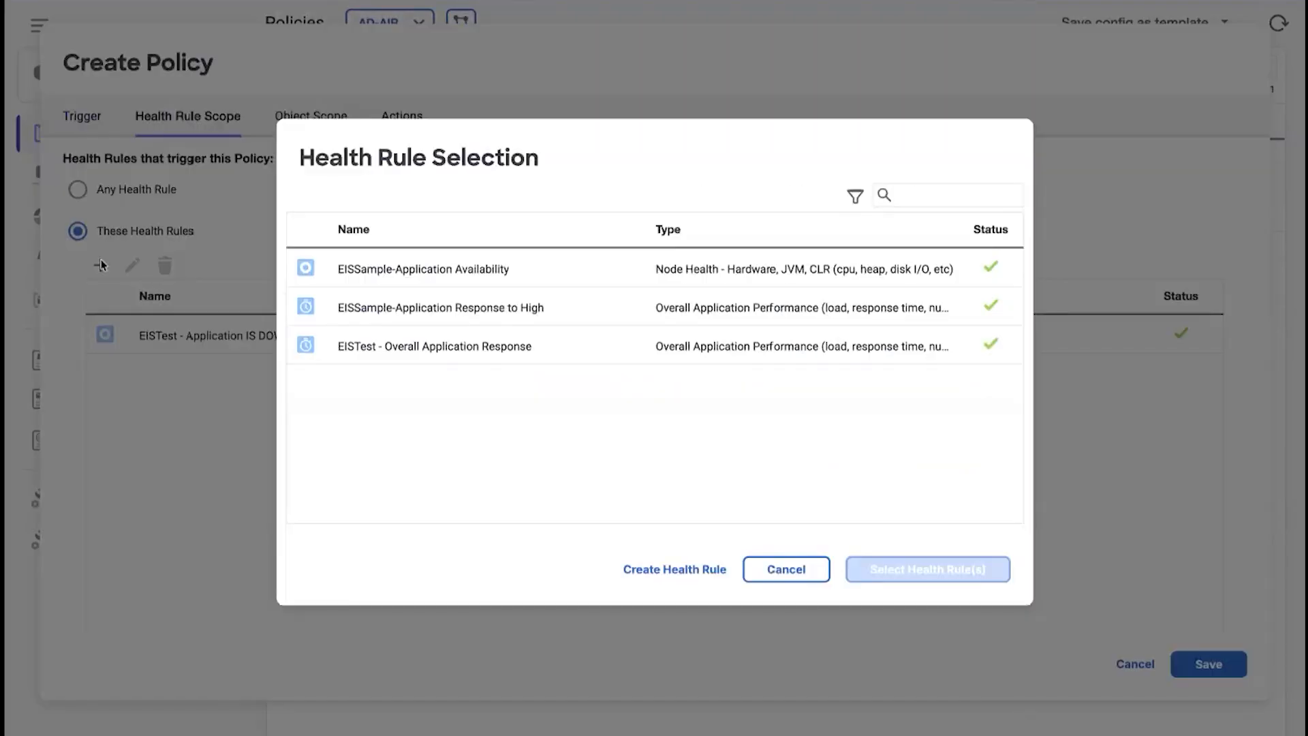
pyautogui.click(371, 344)
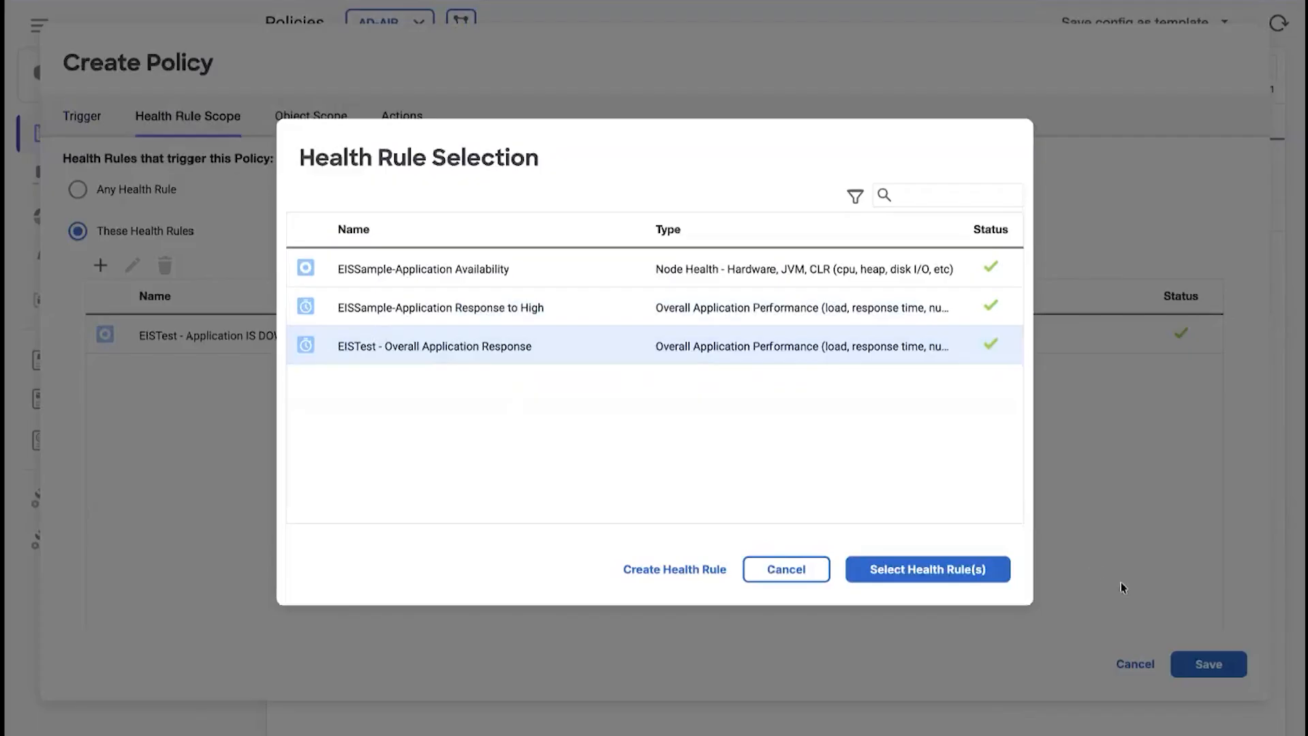
pyautogui.click(981, 570)
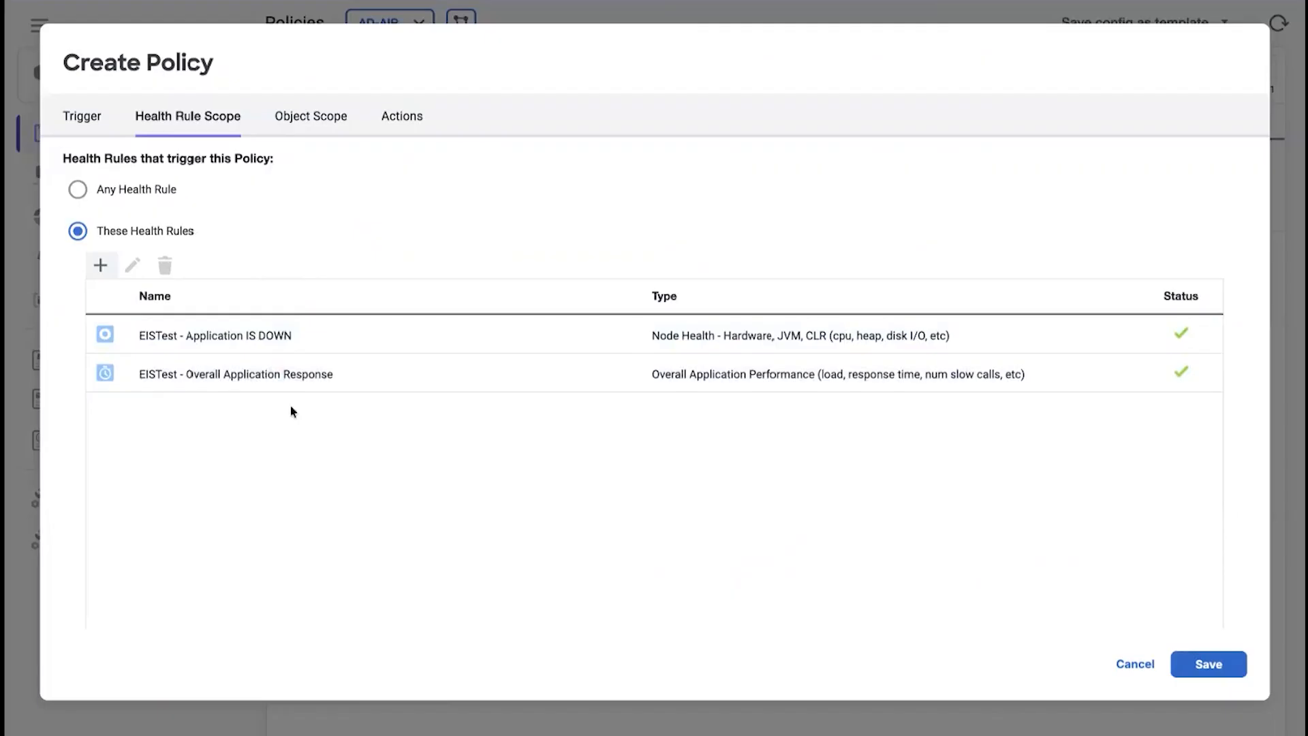
# Step: Review the policy's object scope options and compare them with its selected health rules
pyautogui.click(332, 121)
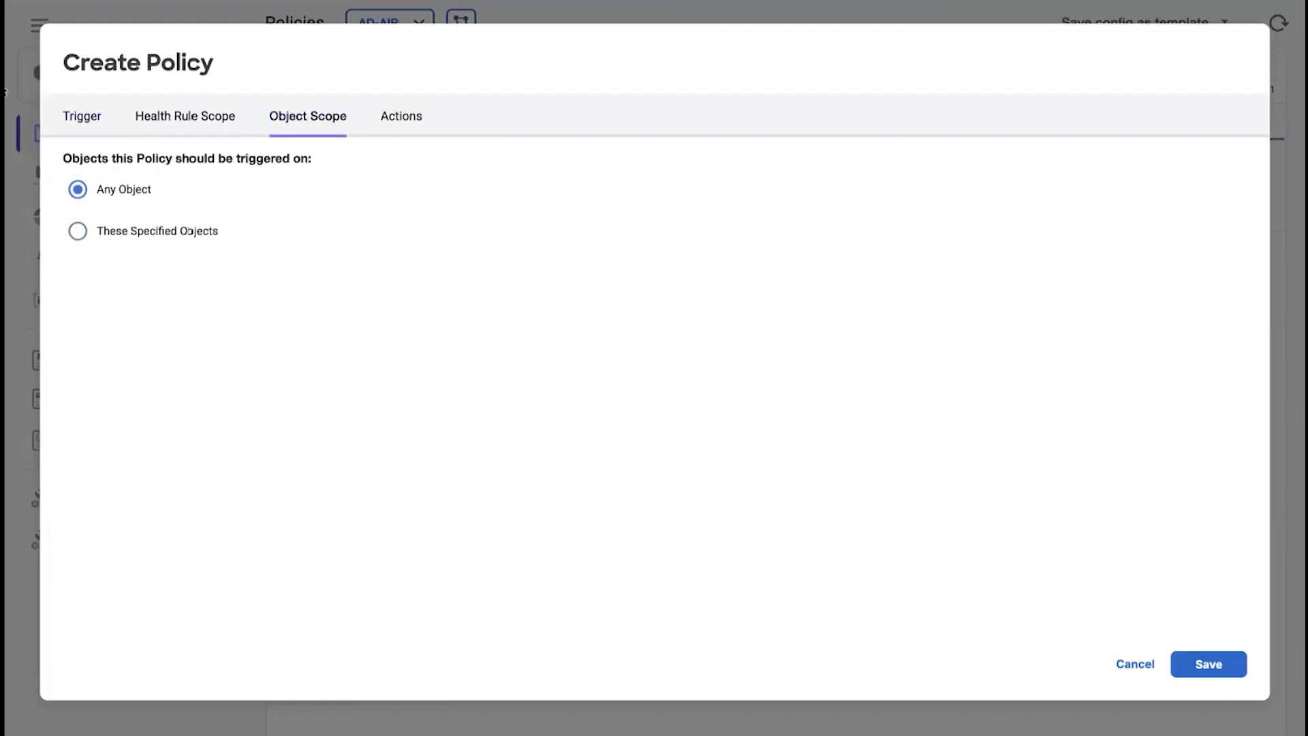
pyautogui.click(178, 120)
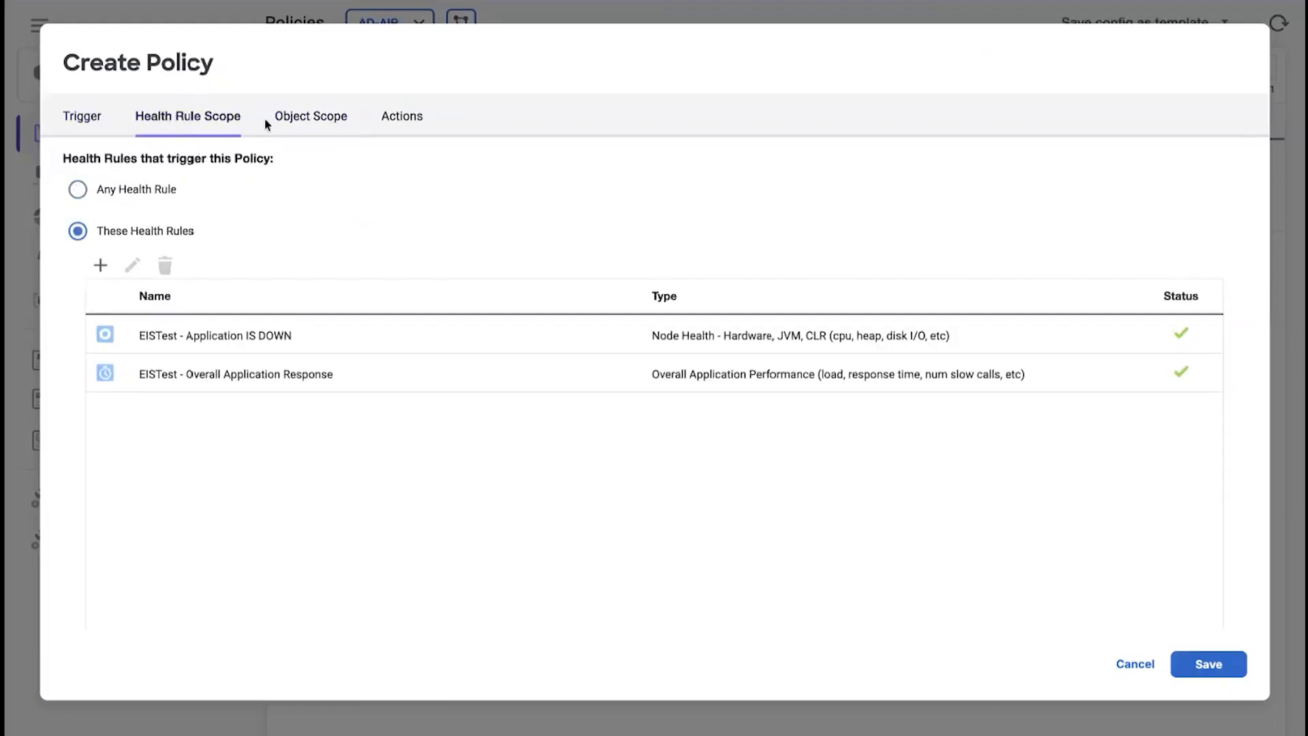
pyautogui.click(307, 120)
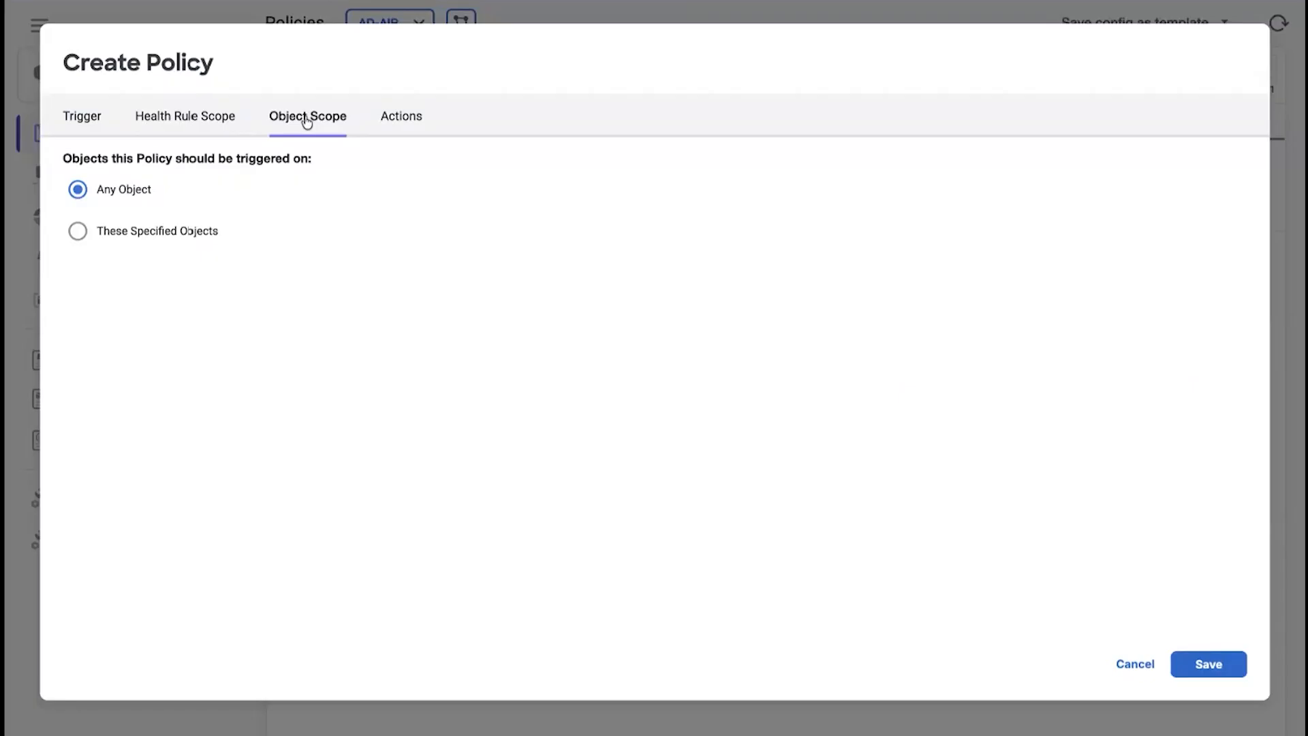
pyautogui.click(168, 124)
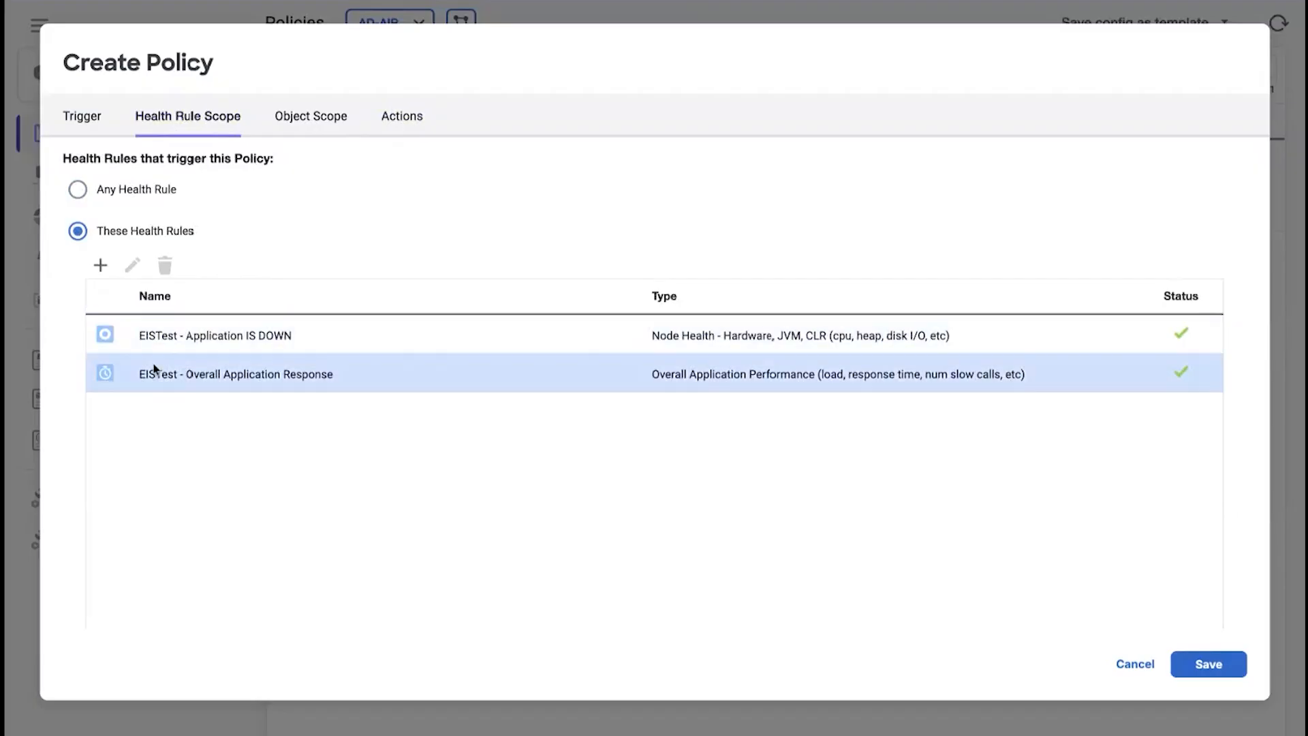
# Step: Add the "EIS Test Email" action to the policy and save the policy
pyautogui.click(407, 126)
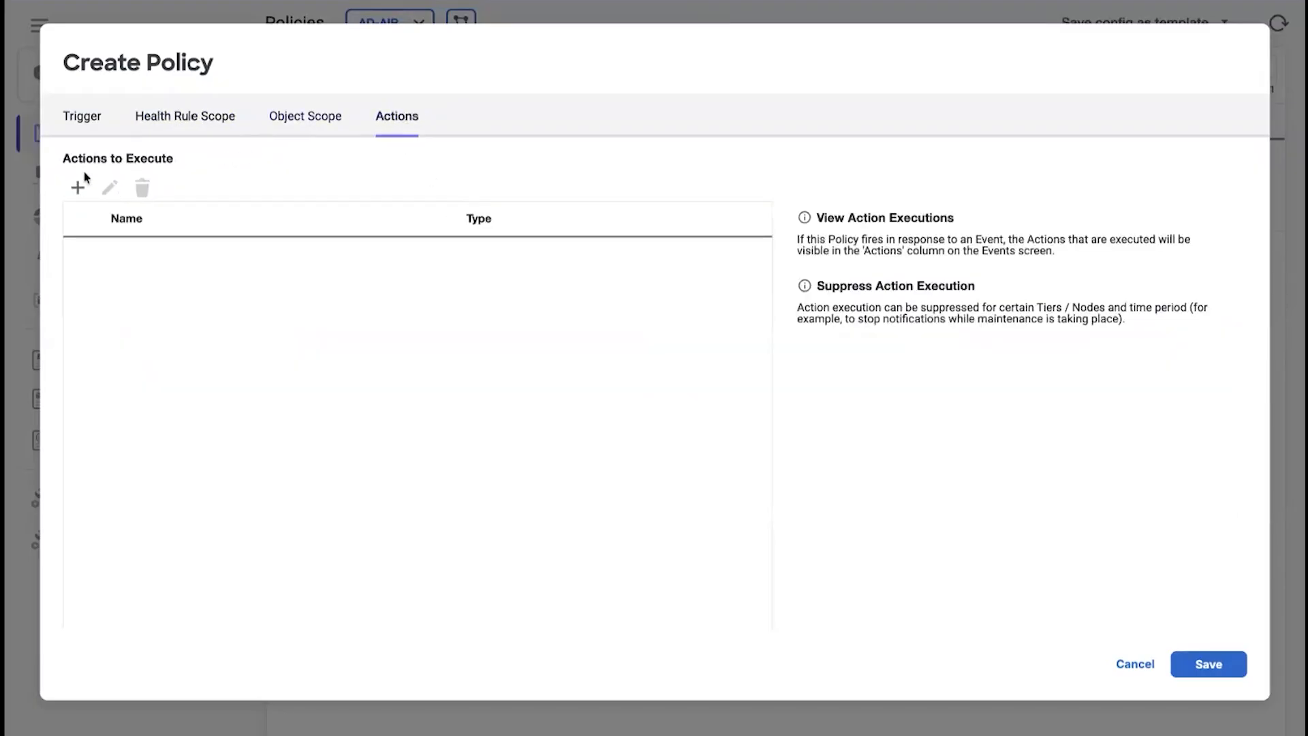
pyautogui.click(78, 185)
pyautogui.click(389, 328)
pyautogui.click(916, 572)
pyautogui.click(827, 515)
pyautogui.click(1208, 666)
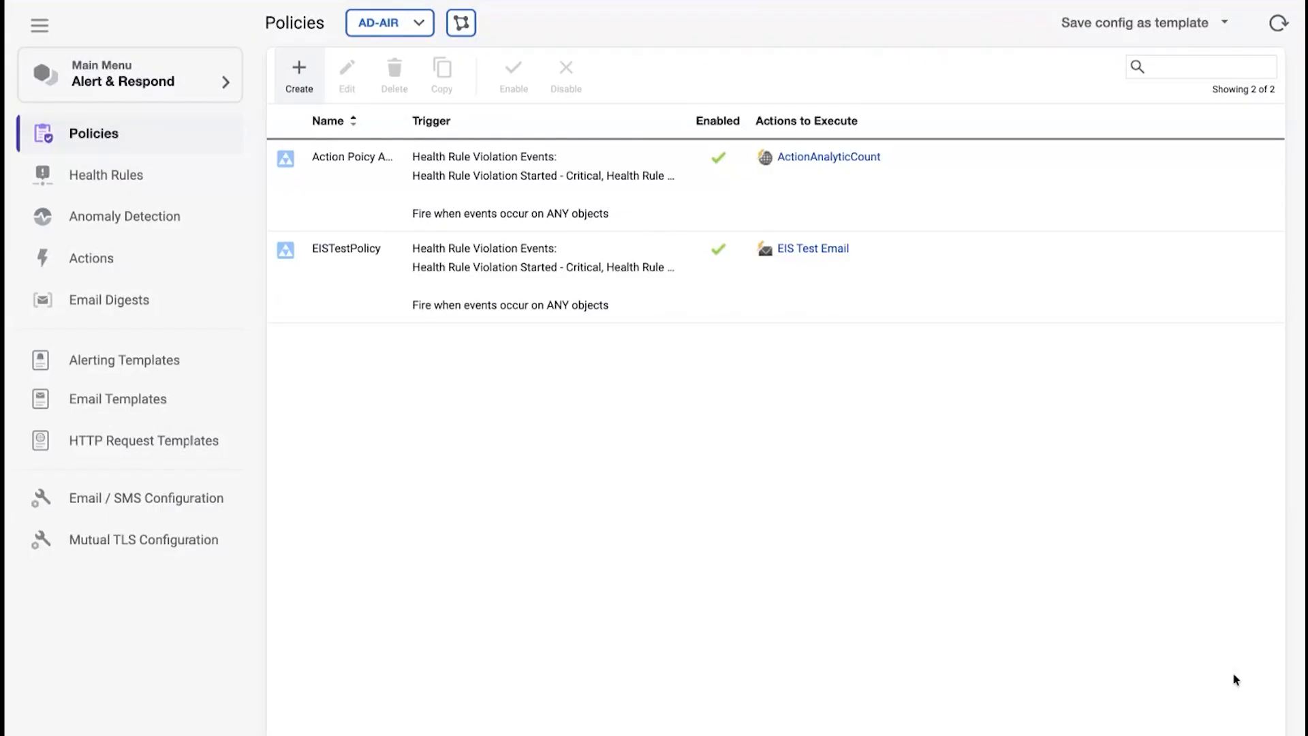
pyautogui.press('Right')
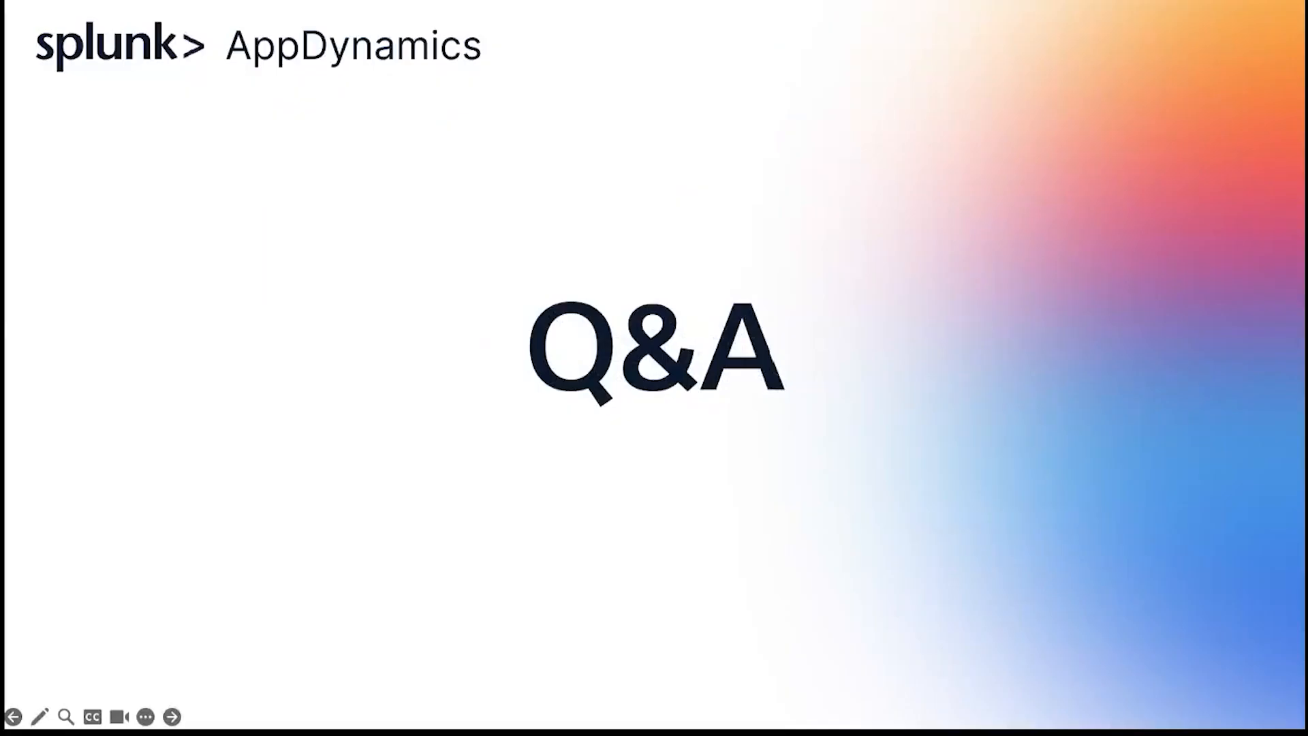